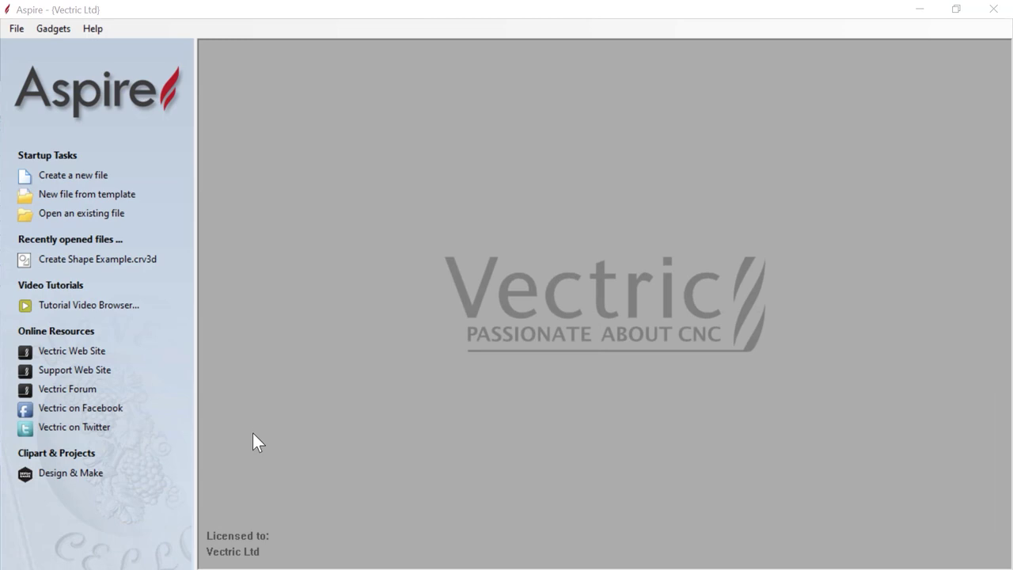
Open the existing file Create Shape Example.crv3d
{"action": "left_click", "coordinate": [76, 212]}
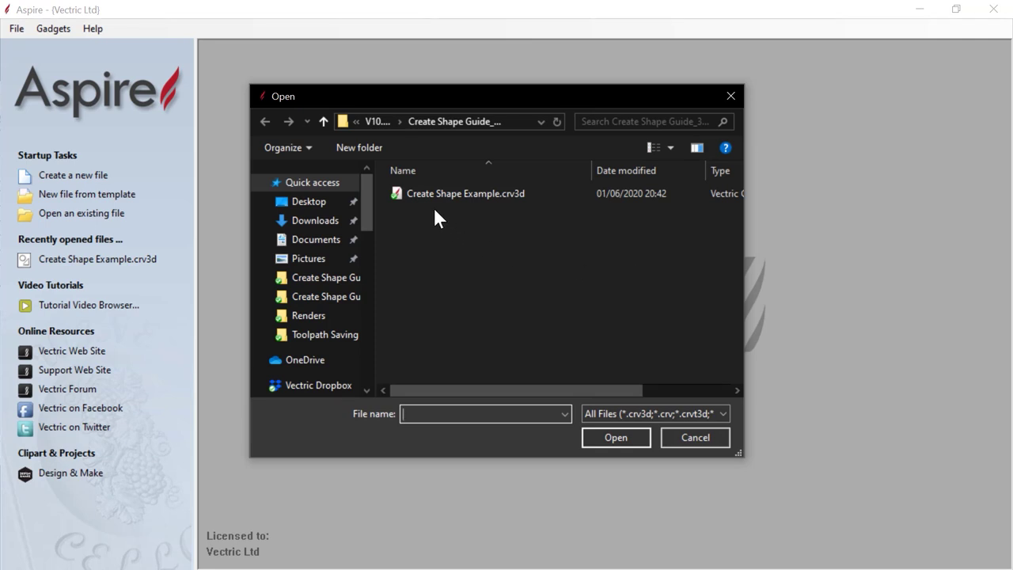
{"action": "left_click", "coordinate": [513, 194]}
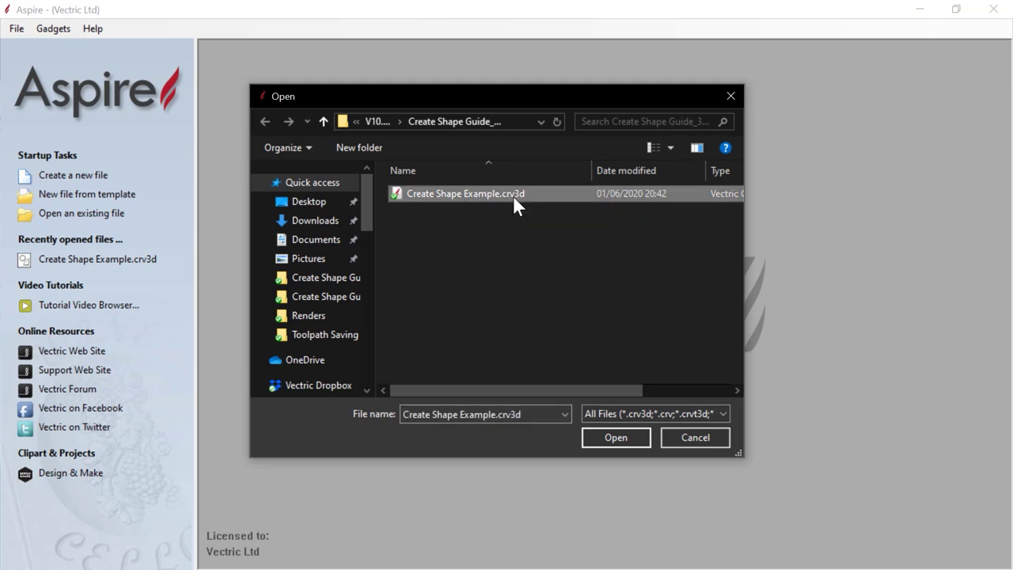
{"action": "left_click", "coordinate": [622, 435]}
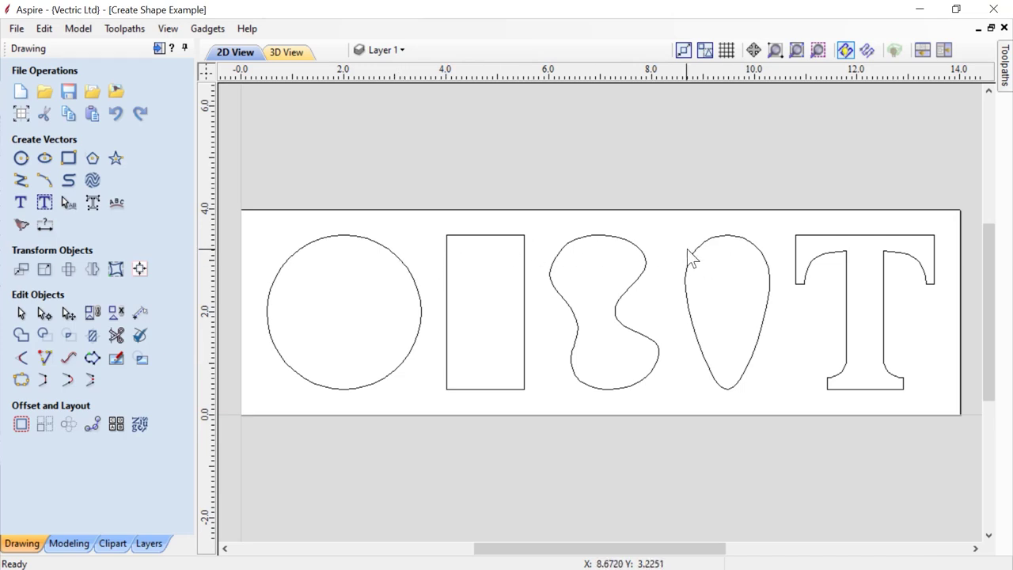
Check the drawing's layer list and tile the 2D and 3D views one above the other
{"action": "left_click", "coordinate": [407, 49]}
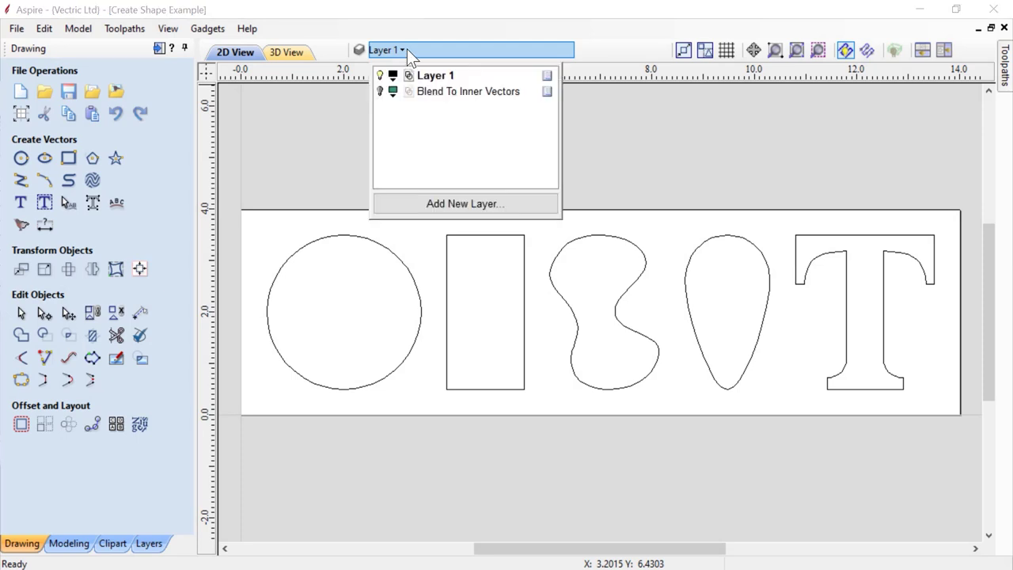
{"action": "left_click", "coordinate": [320, 146]}
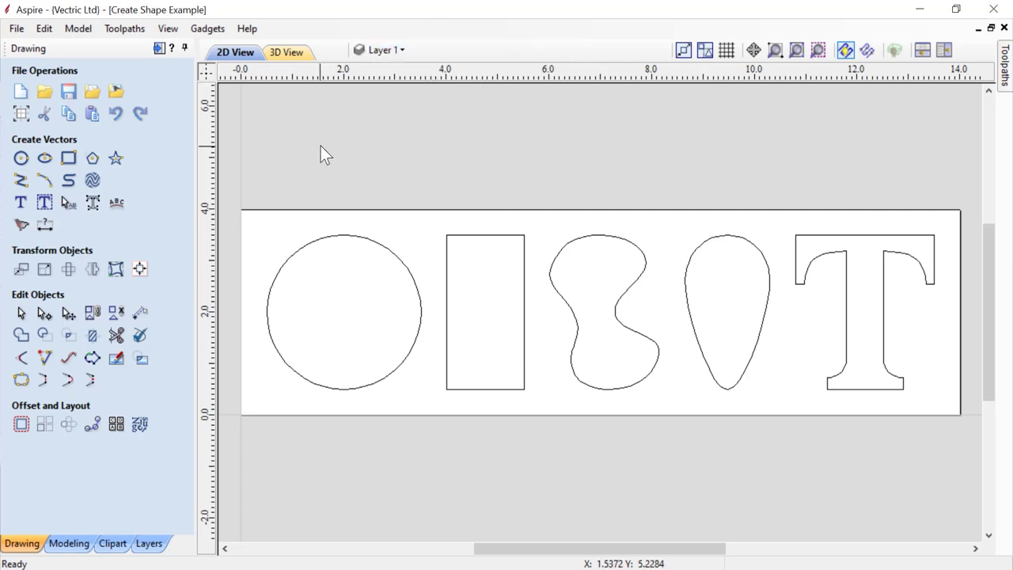
{"action": "left_click", "coordinate": [923, 50]}
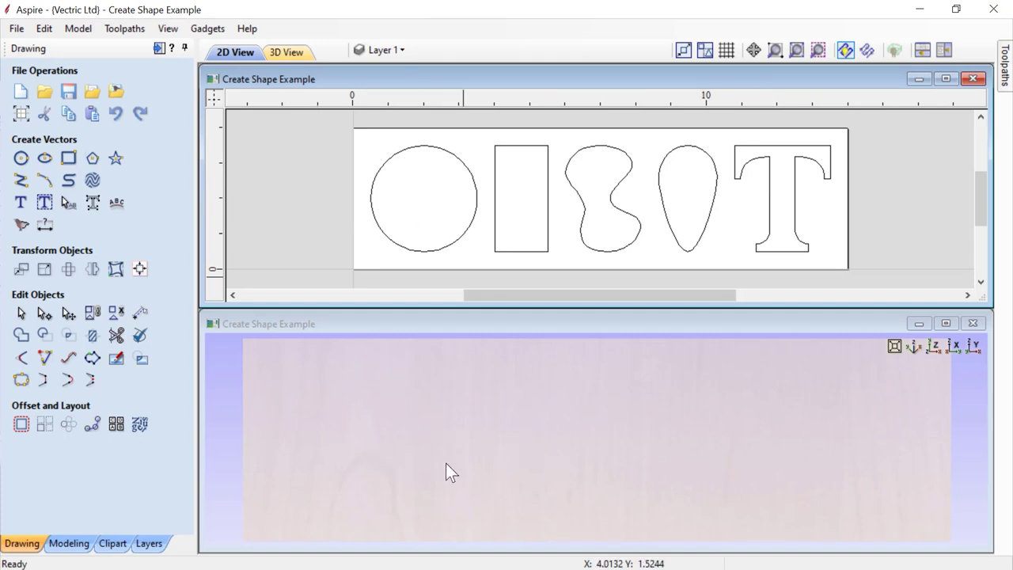
{"action": "scroll", "coordinate": [447, 464], "scroll_direction": "down", "scroll_amount": 1}
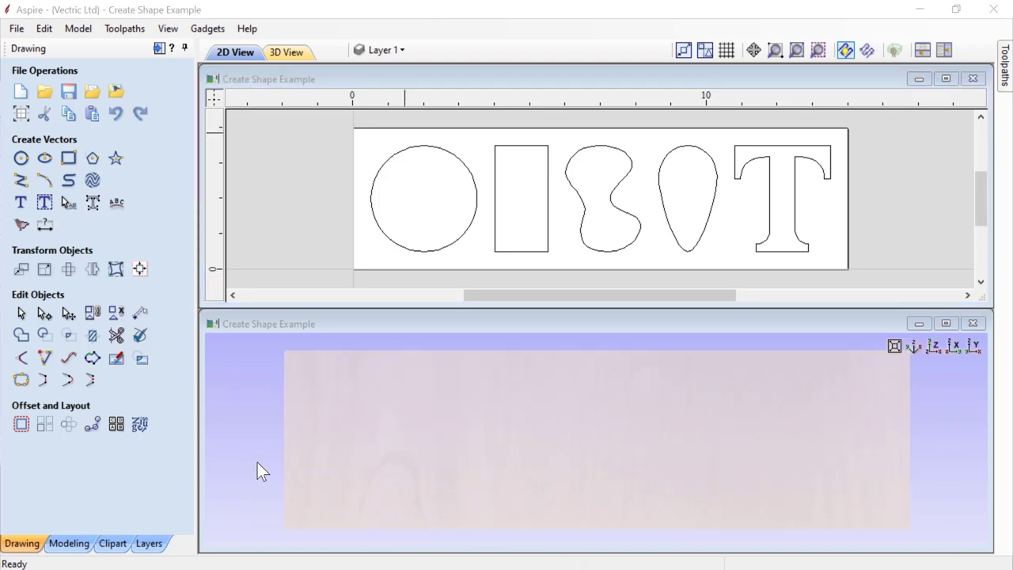
Create a round-profile shape named Dome from the circle vector, using a 45 degree angle, zero base height and no height limit
{"action": "left_click", "coordinate": [72, 545]}
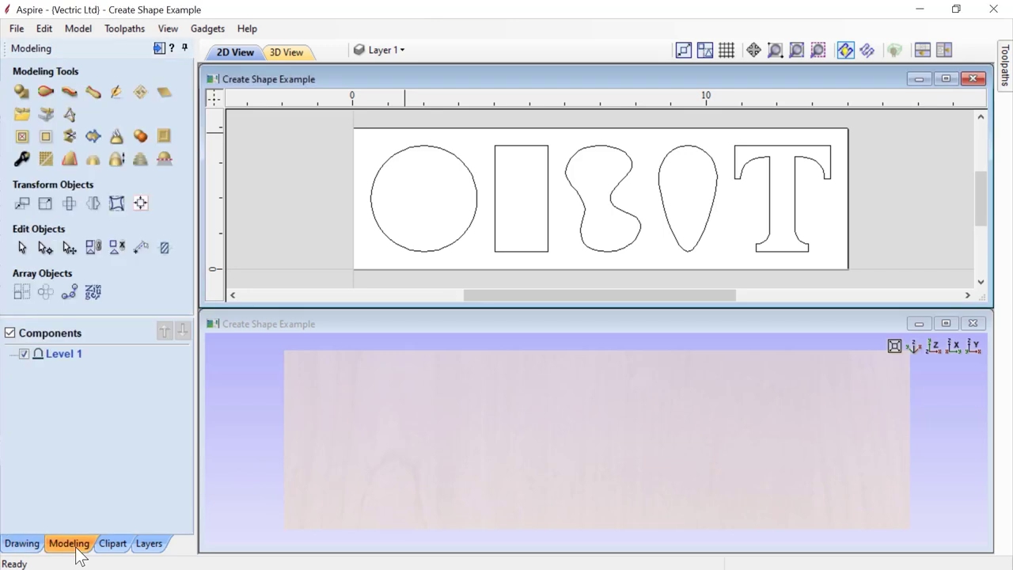
{"action": "left_click", "coordinate": [24, 95]}
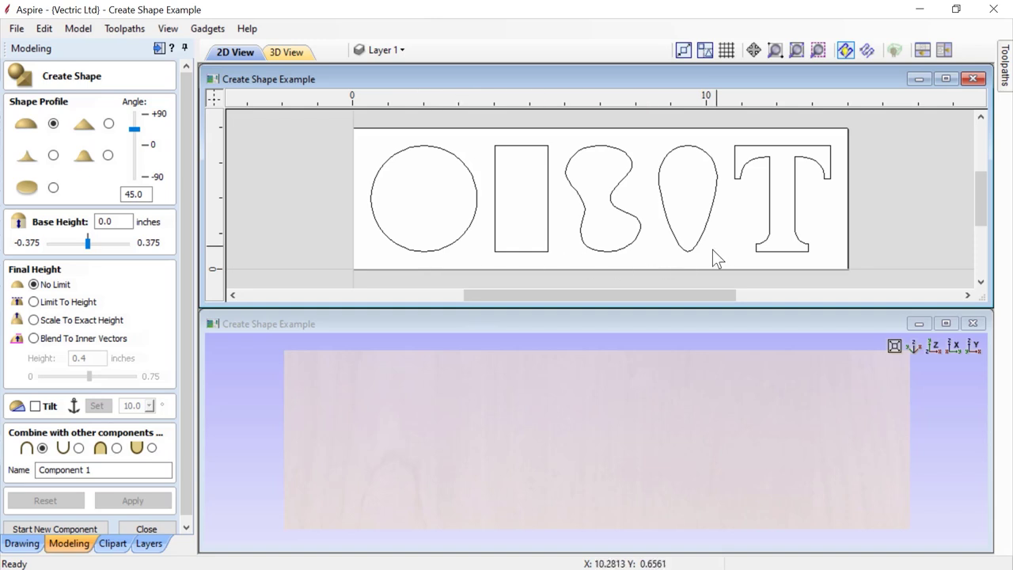
{"action": "left_click", "coordinate": [432, 251]}
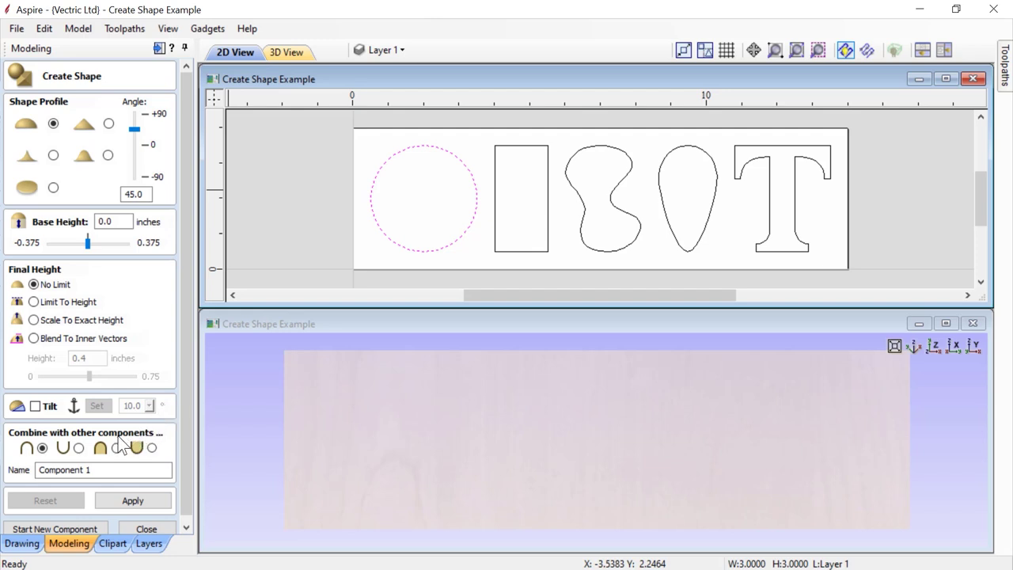
{"action": "double_click", "coordinate": [105, 471]}
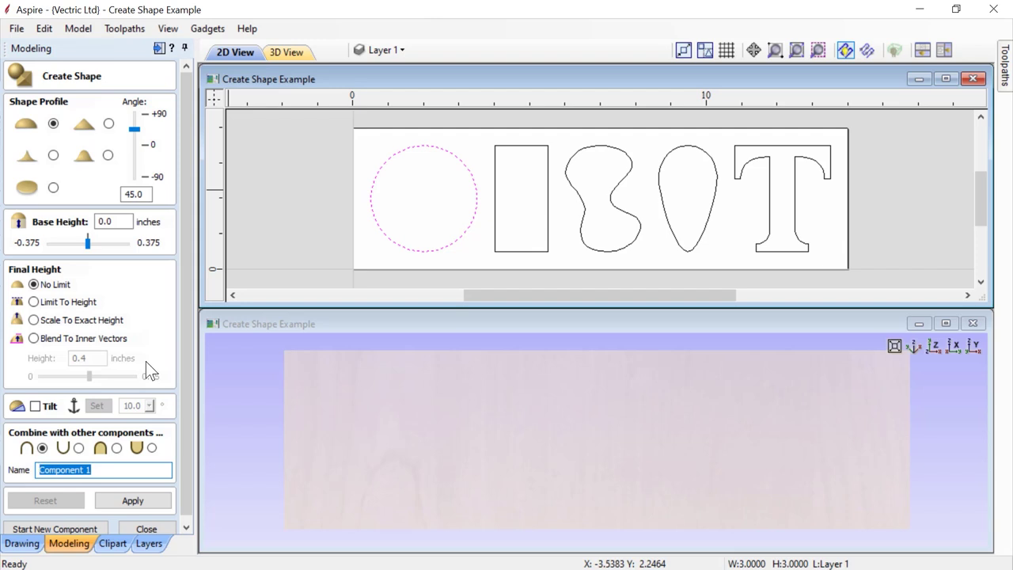
{"action": "type", "text": "Dome"}
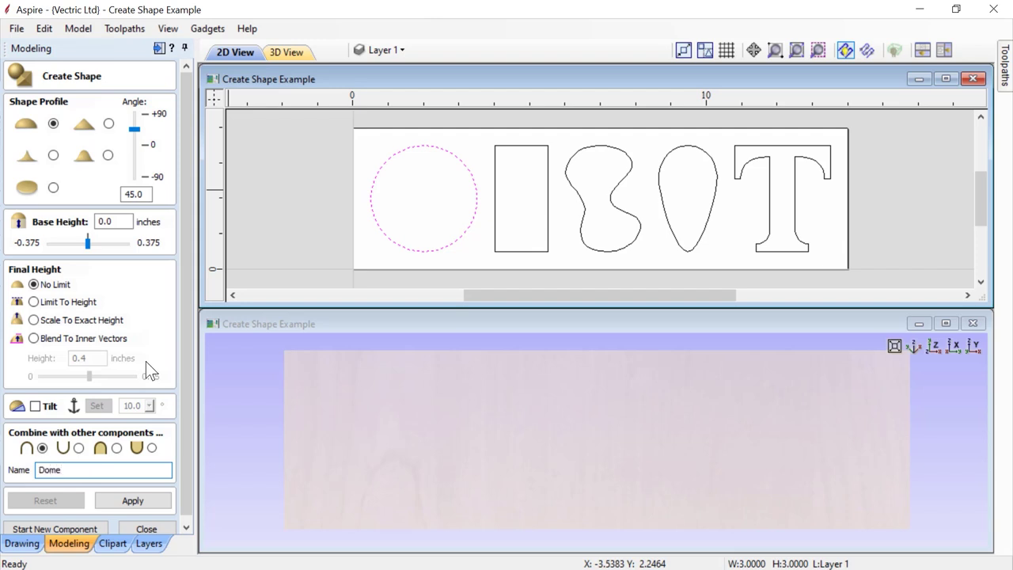
{"action": "left_click", "coordinate": [142, 499]}
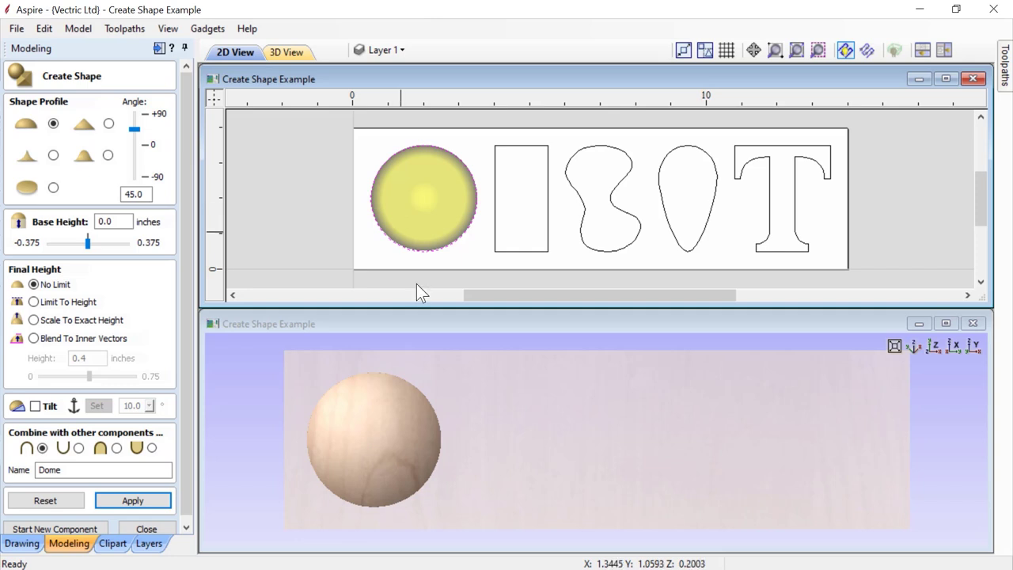
Inspect the dome in 3D, return to the view from above and finish the Create Shape command
{"action": "left_click_drag", "start_coordinate": [531, 510], "coordinate": [544, 489]}
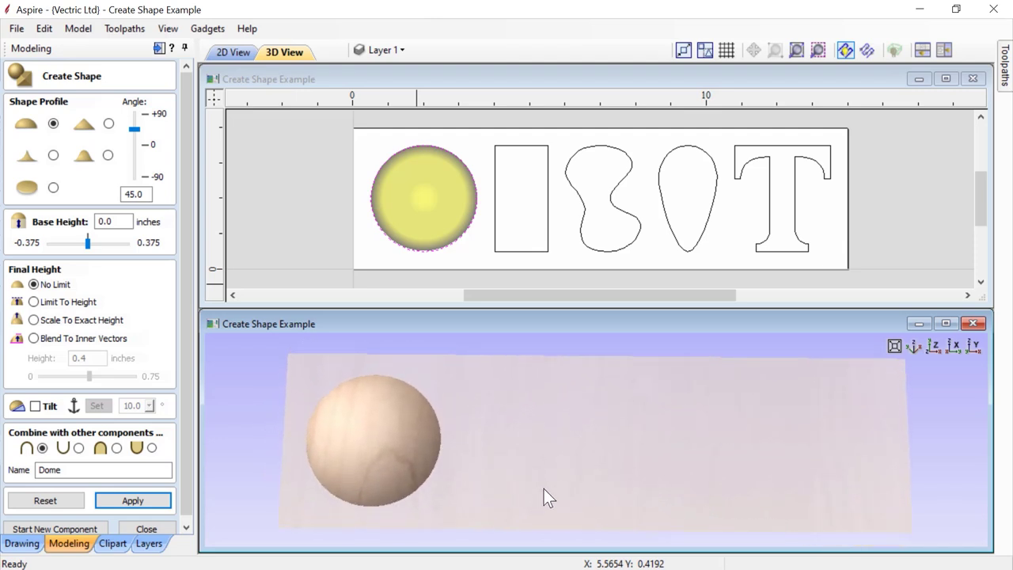
{"action": "left_click", "coordinate": [935, 348]}
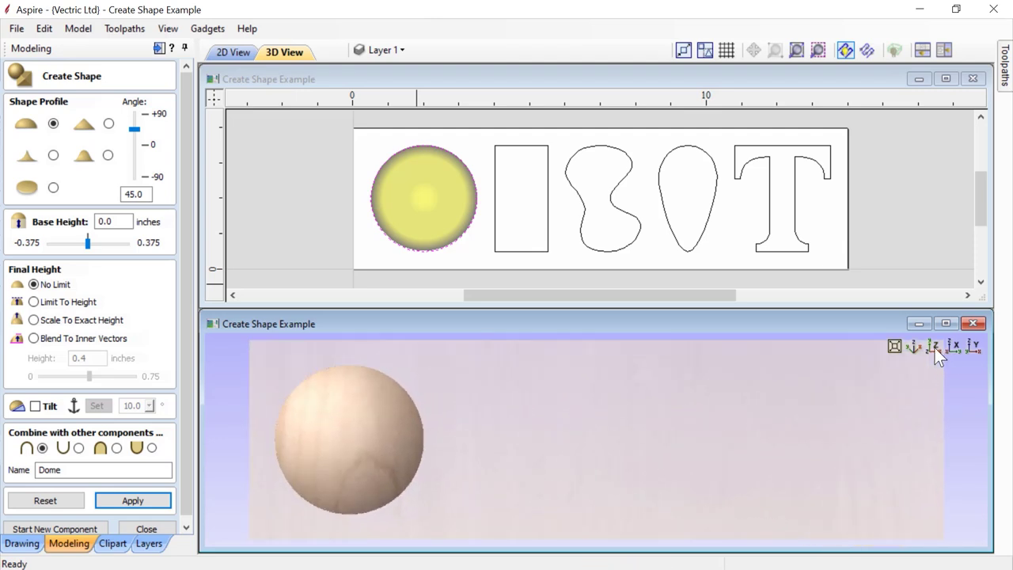
{"action": "left_click", "coordinate": [161, 504]}
{"action": "left_click", "coordinate": [158, 528]}
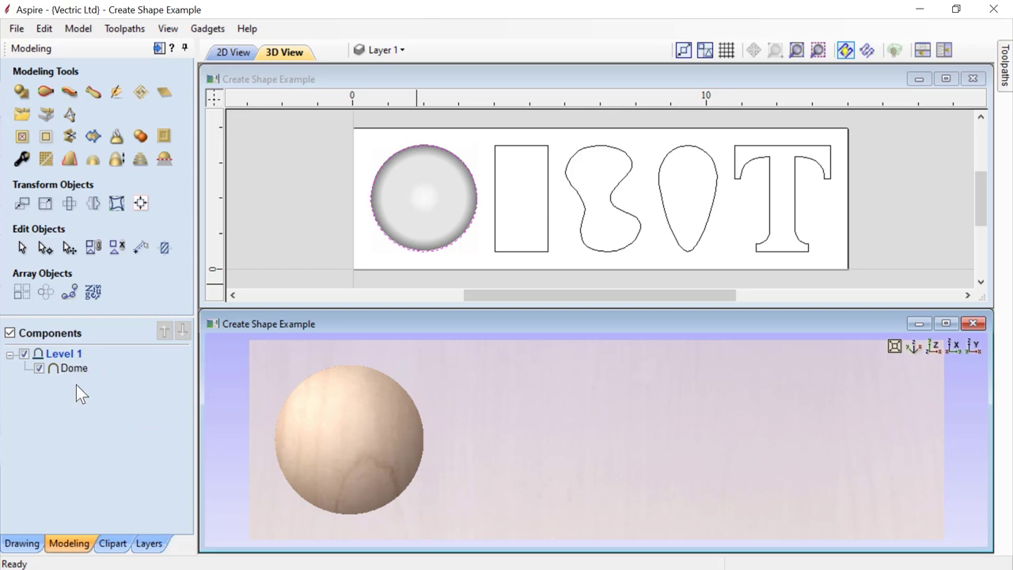
Select the Dome component, scale it down to about 2.27 inches wide and move it up towards the rectangle
{"action": "left_click", "coordinate": [417, 198]}
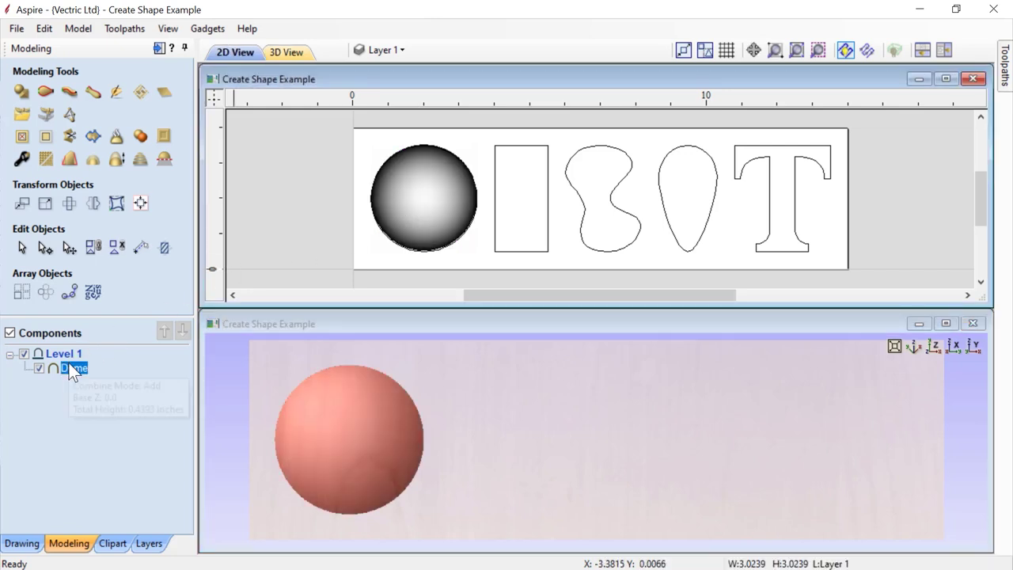
{"action": "mouse_move", "coordinate": [71, 373]}
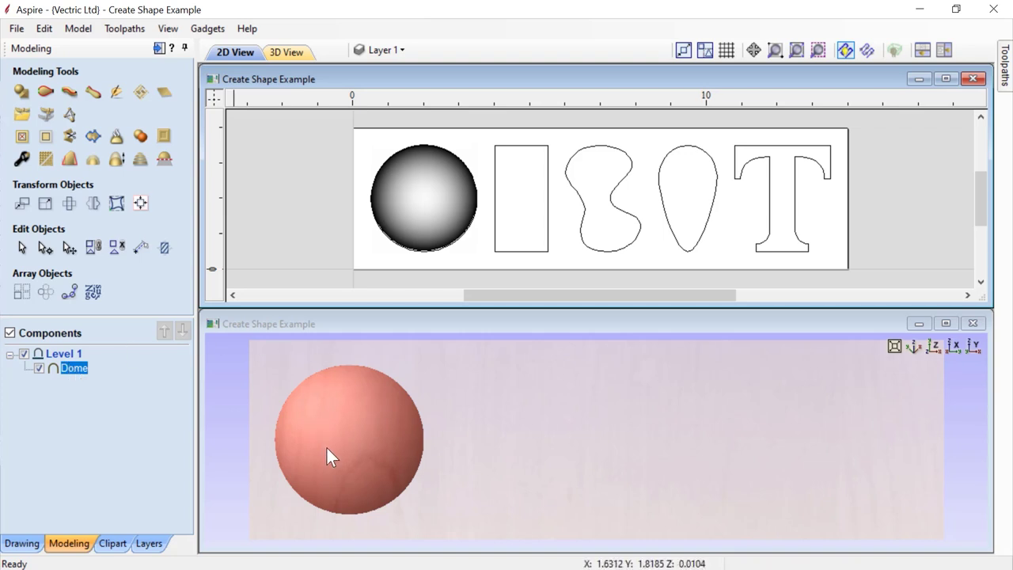
{"action": "left_click", "coordinate": [423, 210]}
{"action": "left_click_drag", "start_coordinate": [485, 133], "coordinate": [464, 170]}
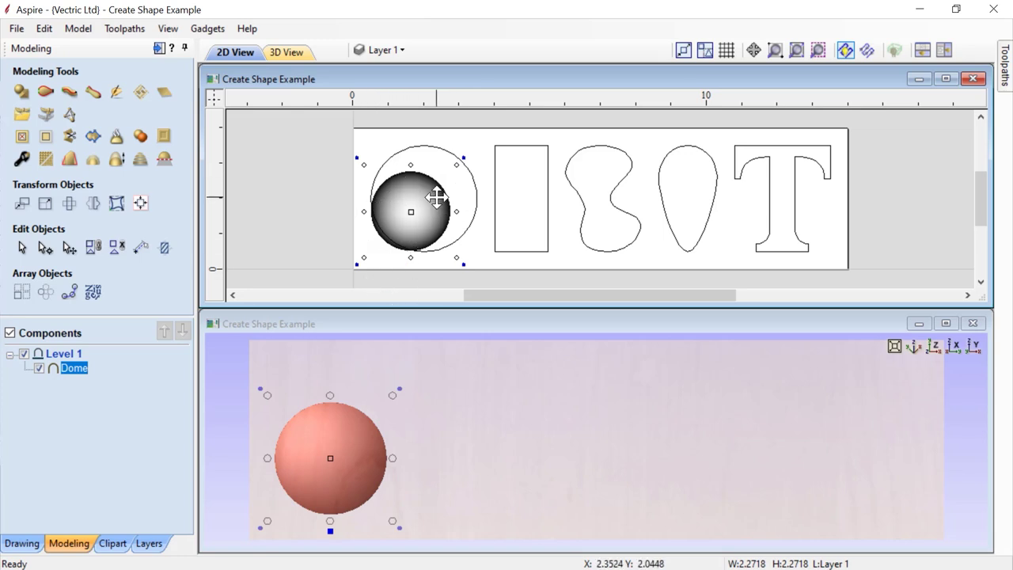
{"action": "left_click_drag", "start_coordinate": [330, 464], "coordinate": [382, 428]}
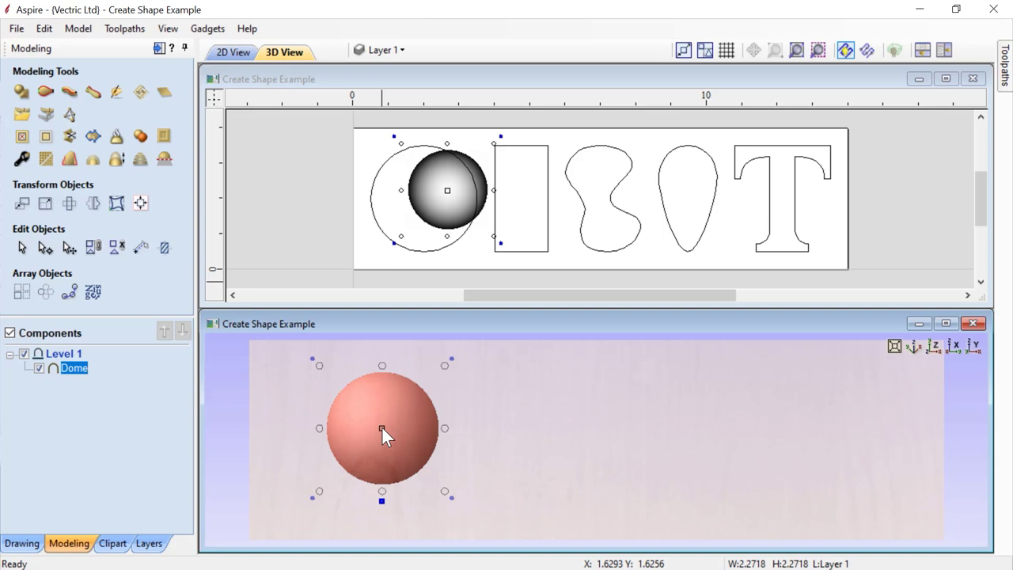
Look through the commands available for the Dome component and delete it
{"action": "right_click", "coordinate": [439, 203]}
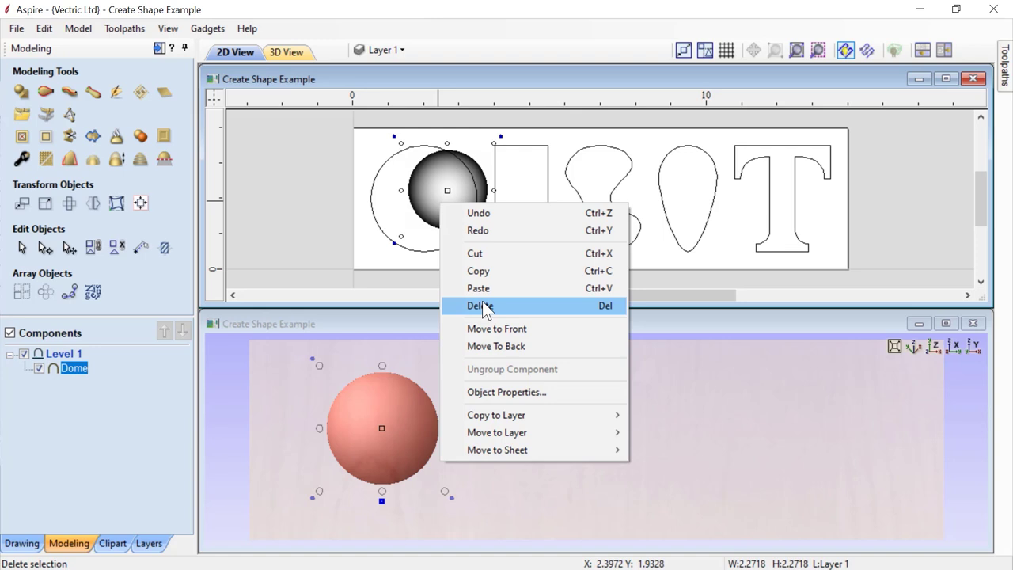
{"action": "left_click", "coordinate": [400, 442]}
{"action": "right_click", "coordinate": [400, 443]}
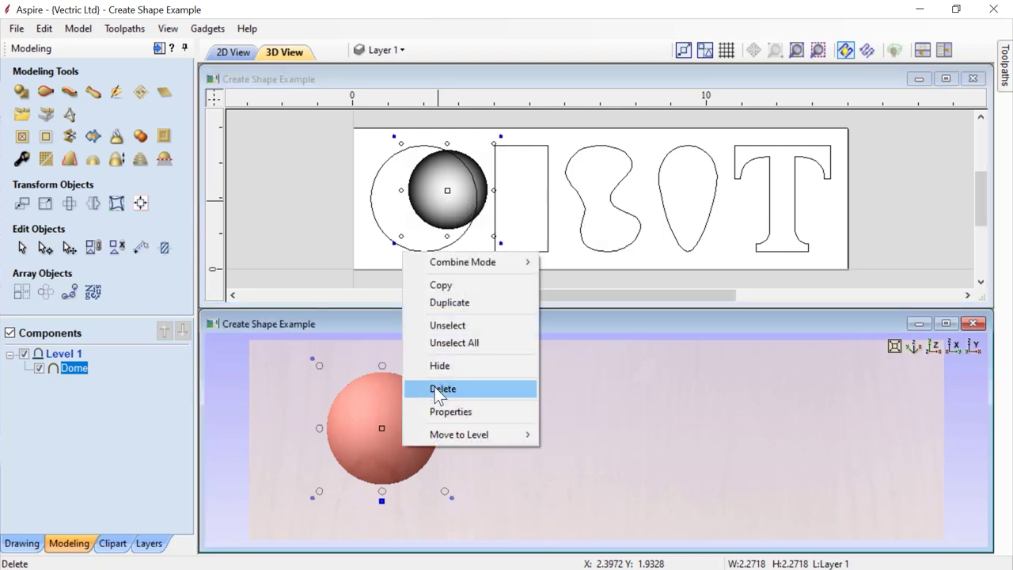
{"action": "right_click", "coordinate": [75, 368]}
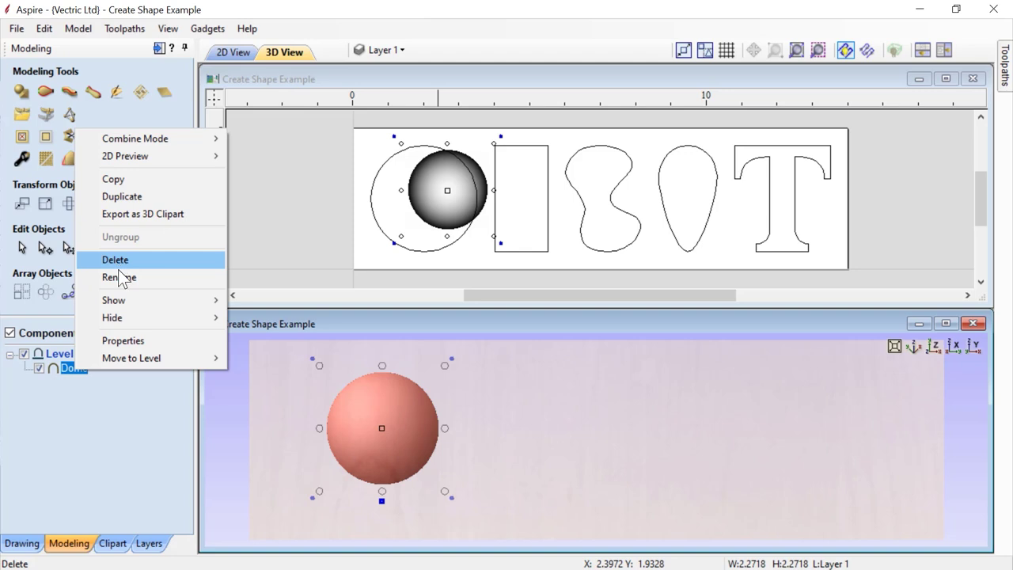
{"action": "left_click", "coordinate": [356, 409]}
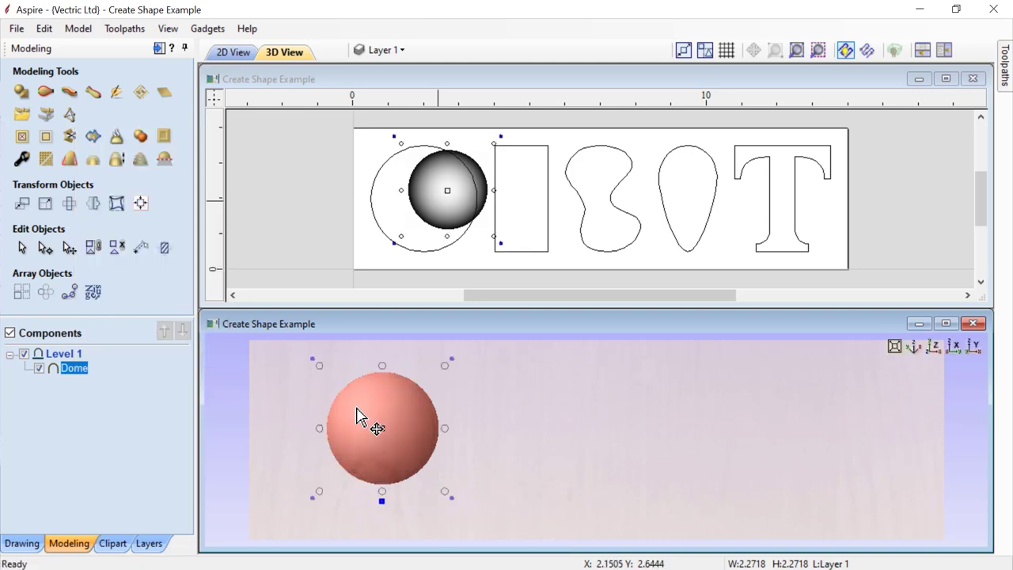
{"action": "key", "text": "Delete"}
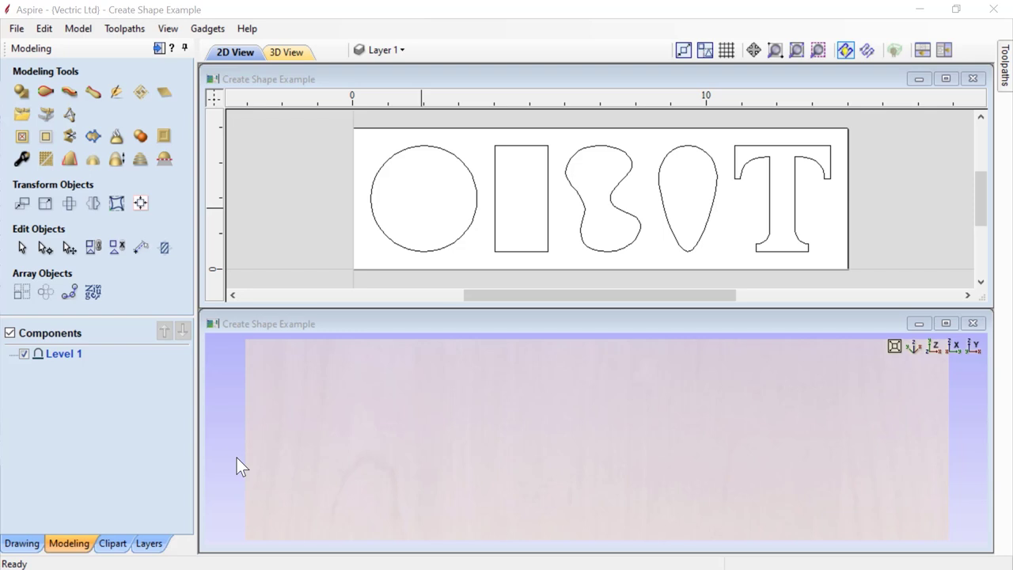
Create a round-profile shape from the circle vector with a 45 degree angle, zero base height and no height limit
{"action": "left_click", "coordinate": [26, 94]}
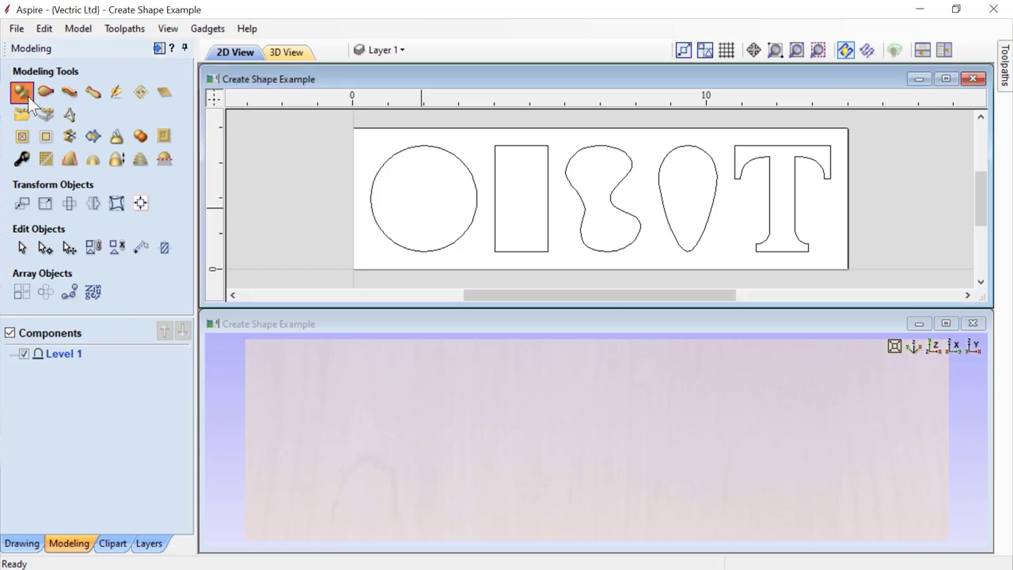
{"action": "left_click", "coordinate": [384, 232]}
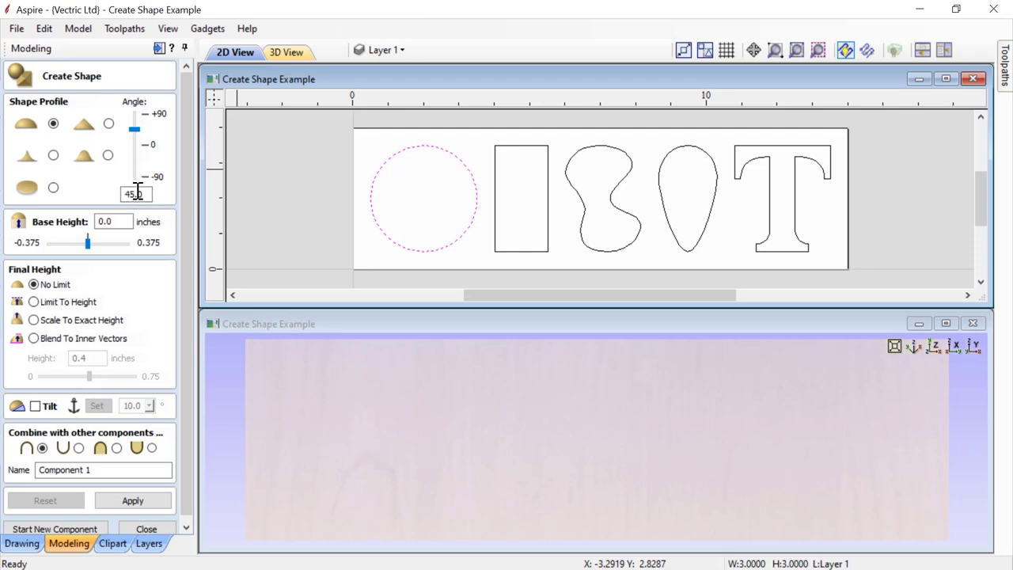
{"action": "left_click", "coordinate": [150, 502]}
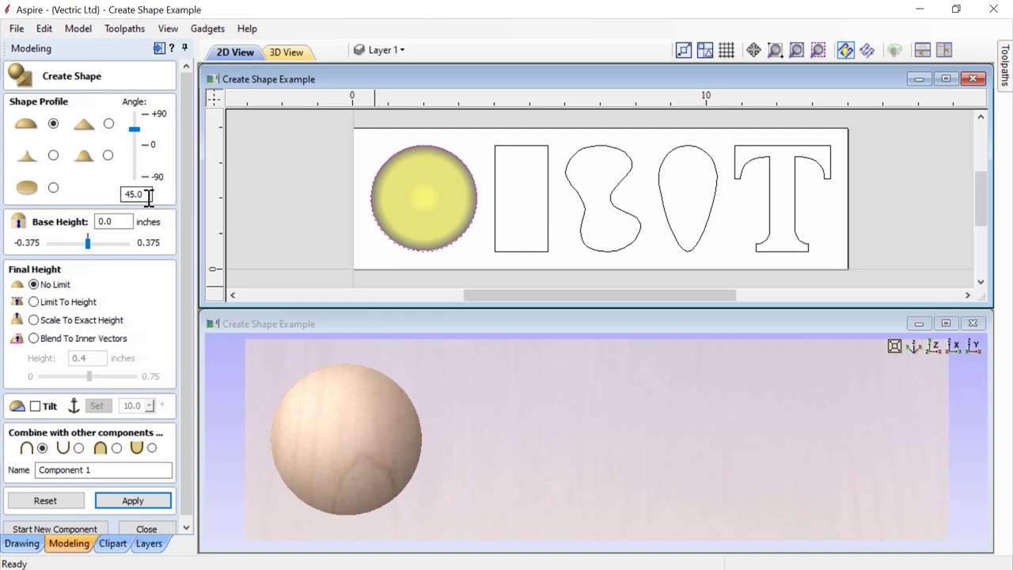
Try profile angles of about -34 and 55 degrees on the circle's shape, and restore the angle to 45 degrees
{"action": "left_click_drag", "start_coordinate": [556, 461], "coordinate": [532, 407]}
{"action": "left_click_drag", "start_coordinate": [136, 130], "coordinate": [135, 157]}
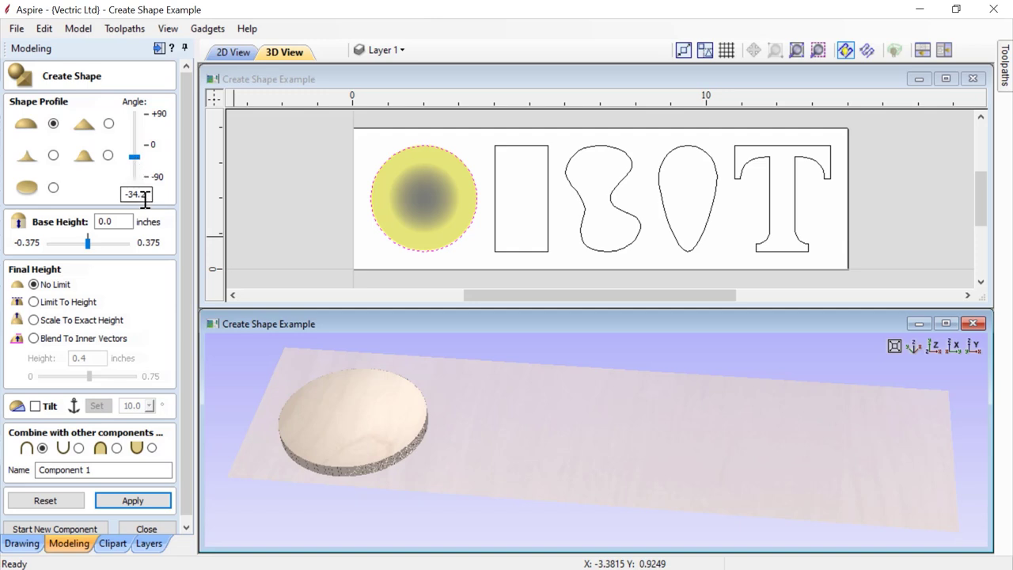
{"action": "left_click_drag", "start_coordinate": [149, 194], "coordinate": [116, 195]}
{"action": "type", "text": "55"}
{"action": "key", "text": "Return"}
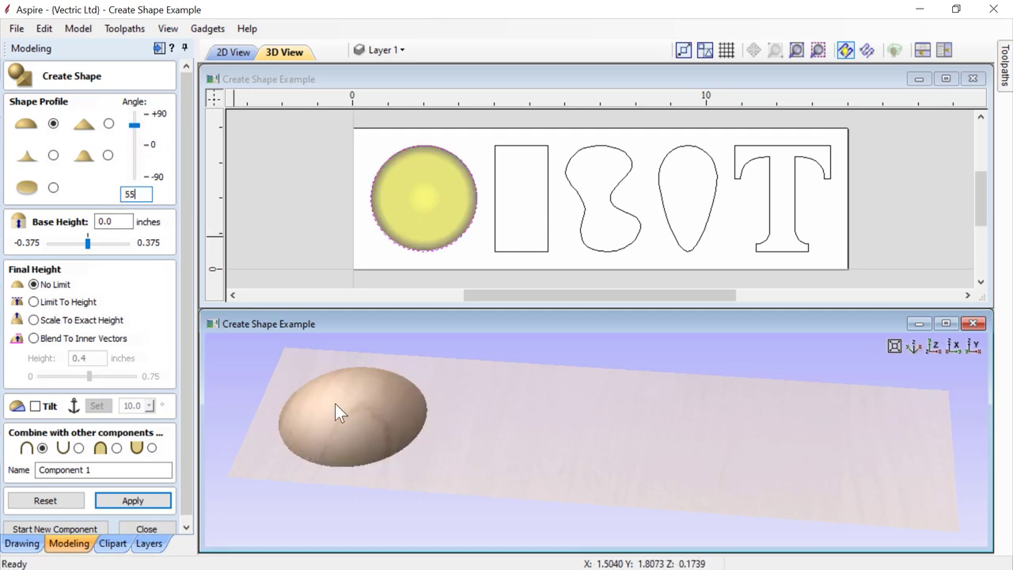
{"action": "double_click", "coordinate": [136, 195]}
{"action": "type", "text": "45"}
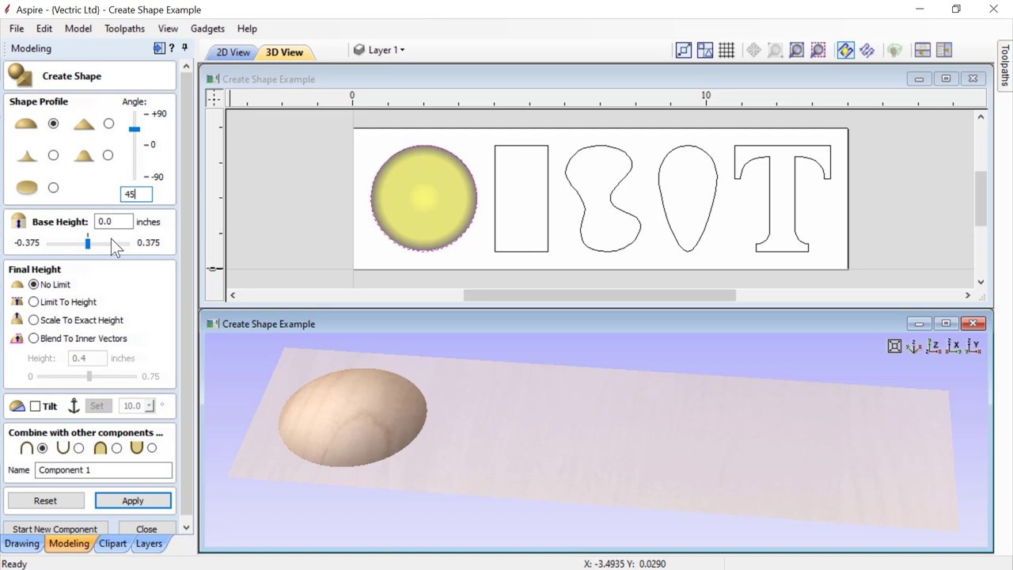
Set the base height of the circle's shape to 0.125 inches
{"action": "double_click", "coordinate": [114, 222]}
{"action": "type", "text": ".125"}
{"action": "key", "text": "Return"}
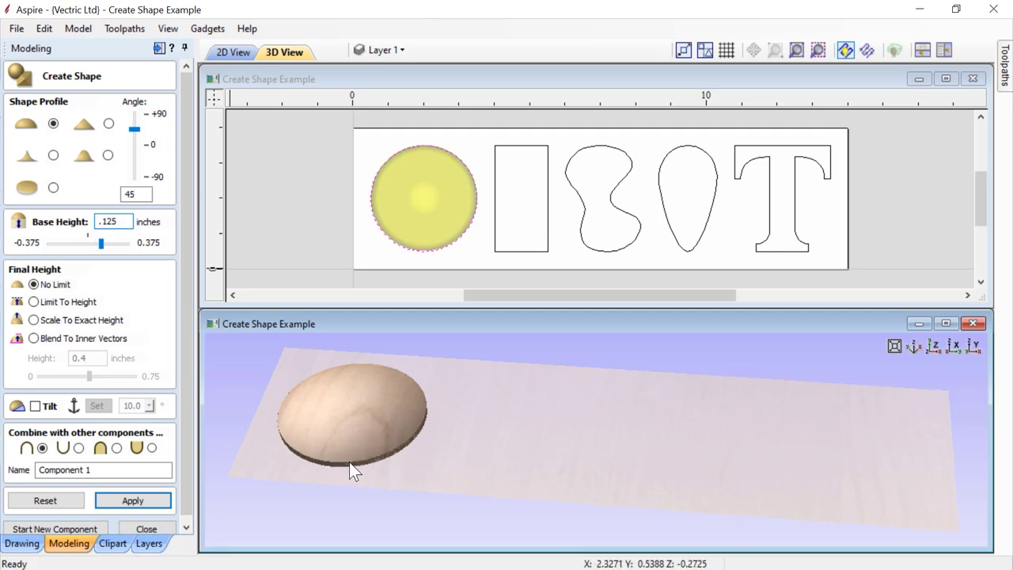
Try base heights of 0.2625 and 0.2175 inches on the circle's shape, and reset the base height to 0
{"action": "left_click", "coordinate": [480, 469]}
{"action": "left_click_drag", "start_coordinate": [481, 469], "coordinate": [455, 450]}
{"action": "left_click_drag", "start_coordinate": [102, 244], "coordinate": [120, 245]}
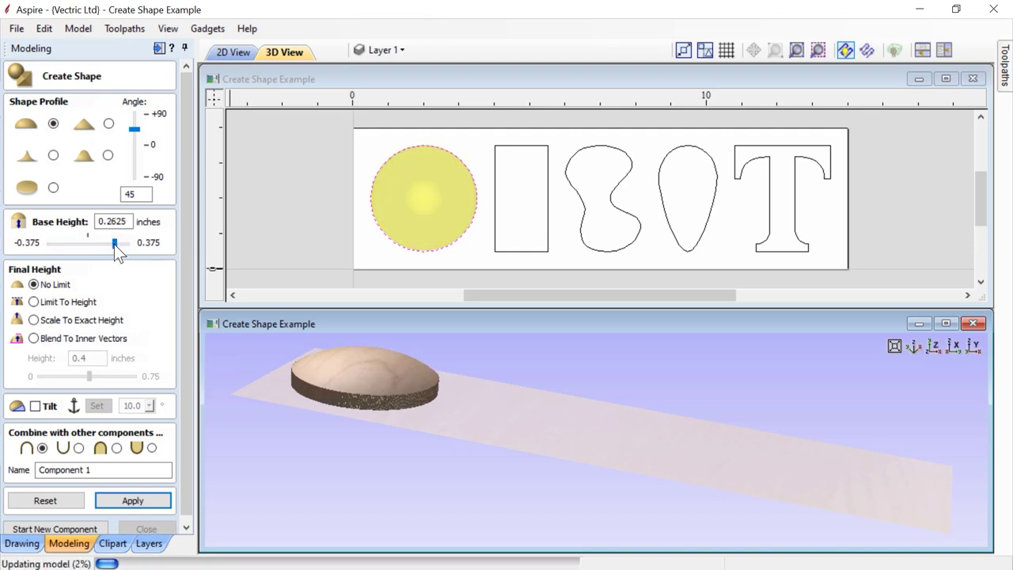
{"action": "left_click_drag", "start_coordinate": [114, 243], "coordinate": [110, 246]}
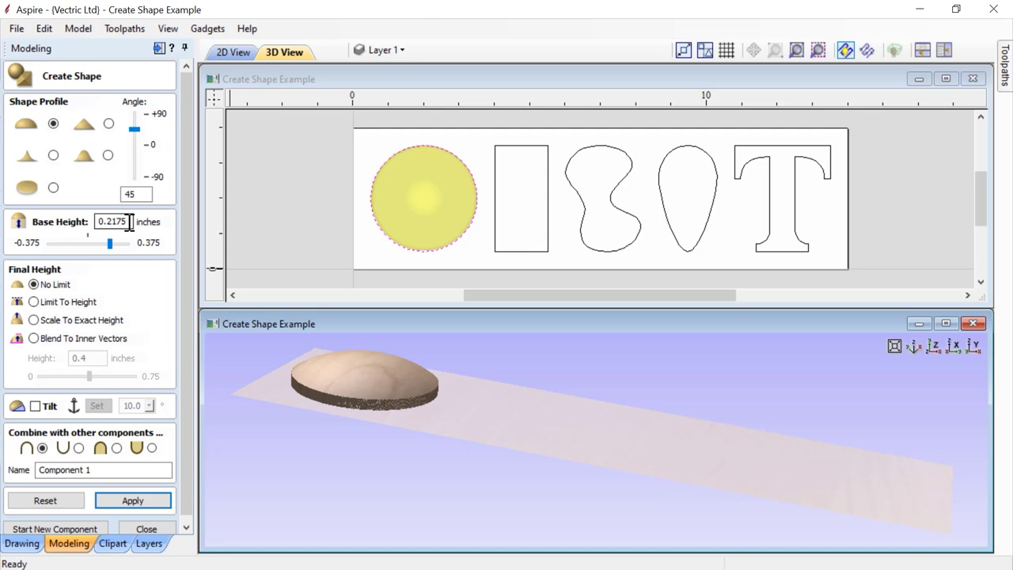
{"action": "left_click", "coordinate": [88, 237]}
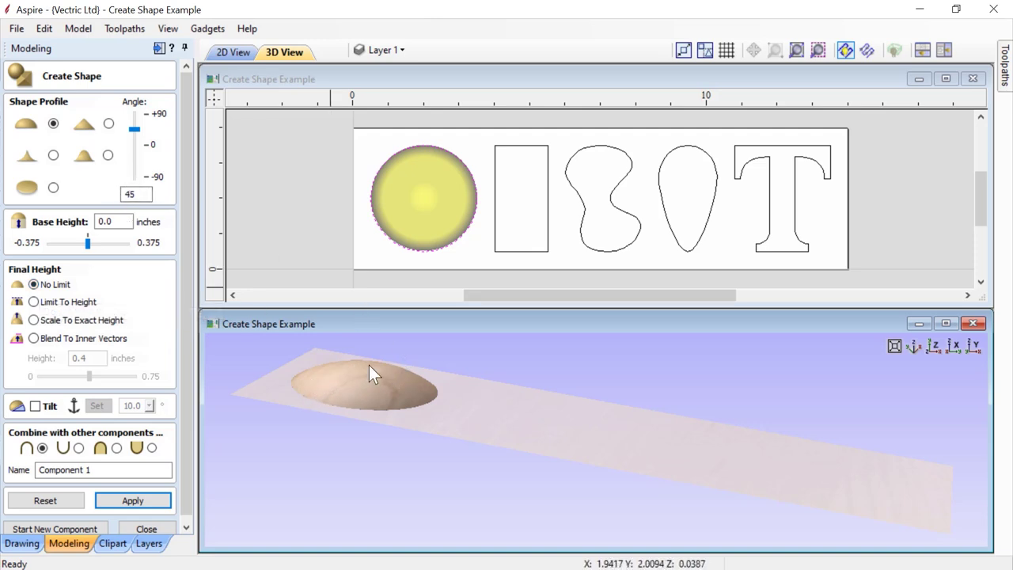
Set the circle shape's profile angle to 70.2 degrees and limit its final height to 0.4 inches
{"action": "left_click_drag", "start_coordinate": [135, 129], "coordinate": [139, 123]}
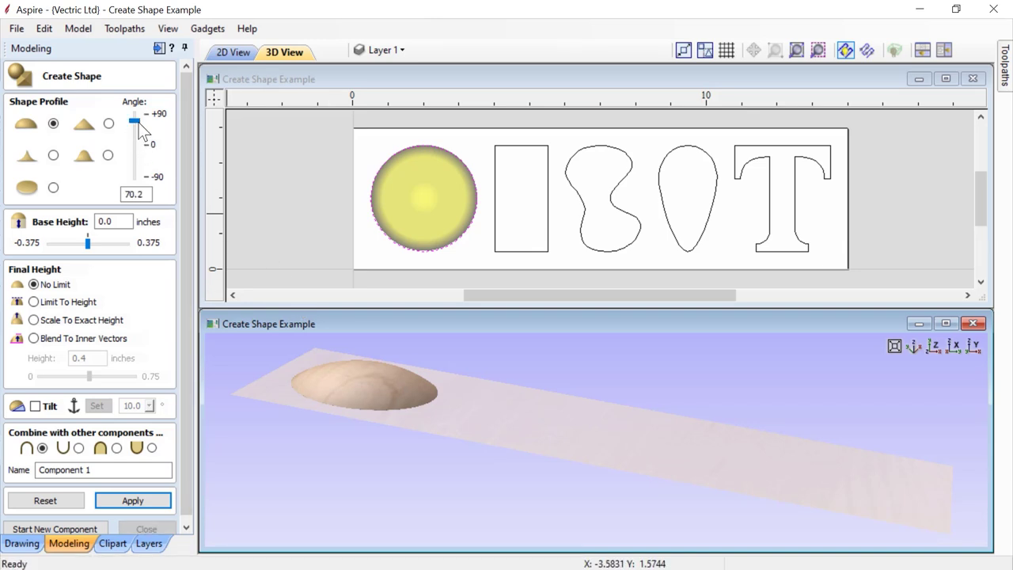
{"action": "left_click", "coordinate": [34, 301]}
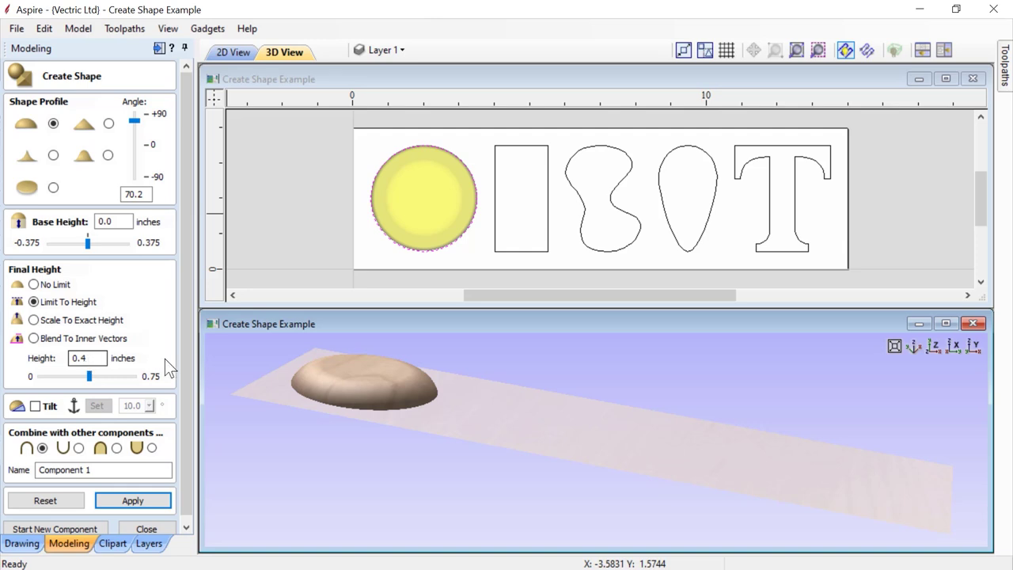
{"action": "double_click", "coordinate": [79, 358]}
{"action": "type", "text": "0.5"}
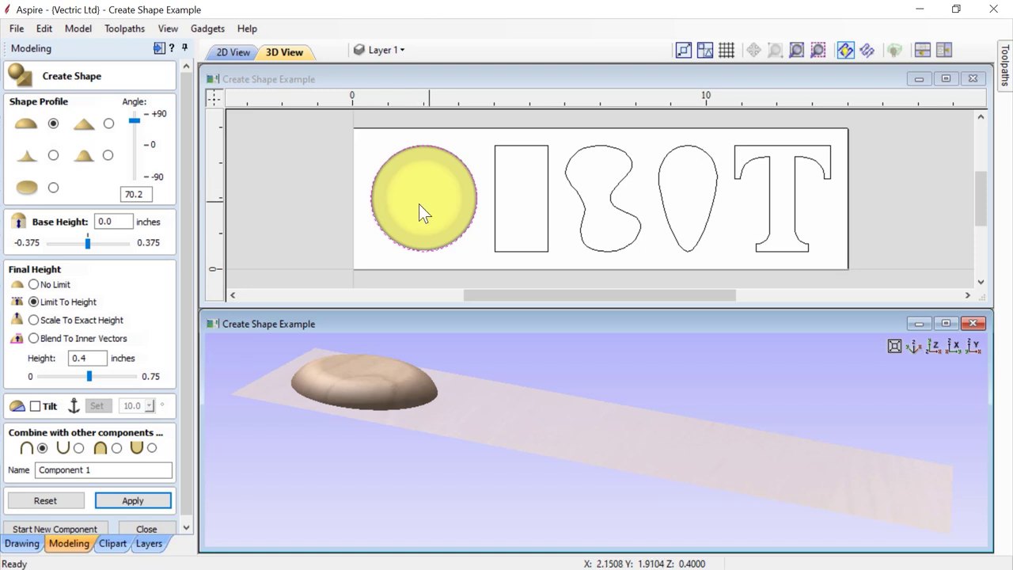
Try height limits of 0.4275, 1 and 0.5175 inches on the circle's shape
{"action": "left_click_drag", "start_coordinate": [90, 378], "coordinate": [94, 378]}
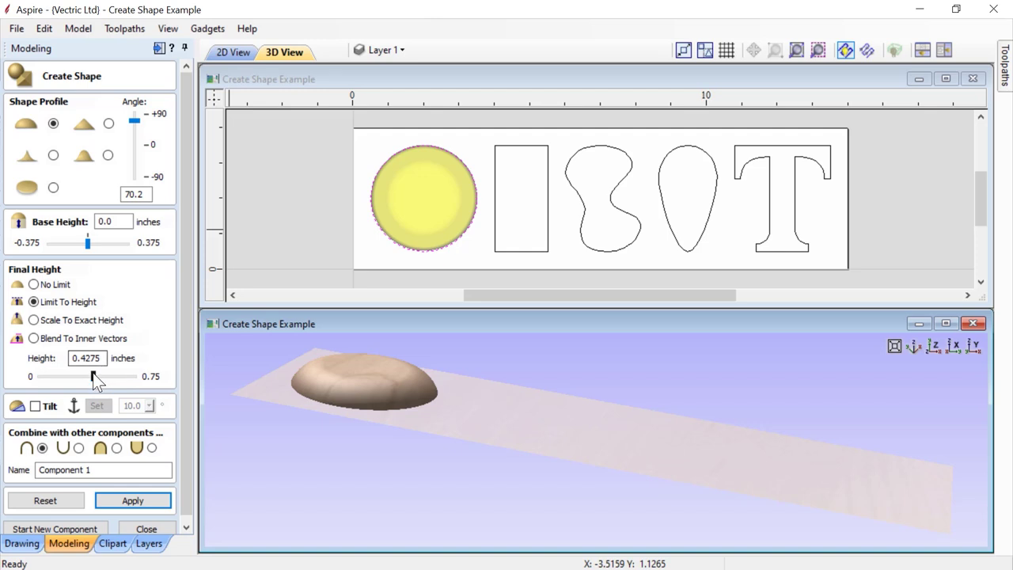
{"action": "left_click_drag", "start_coordinate": [105, 358], "coordinate": [64, 356]}
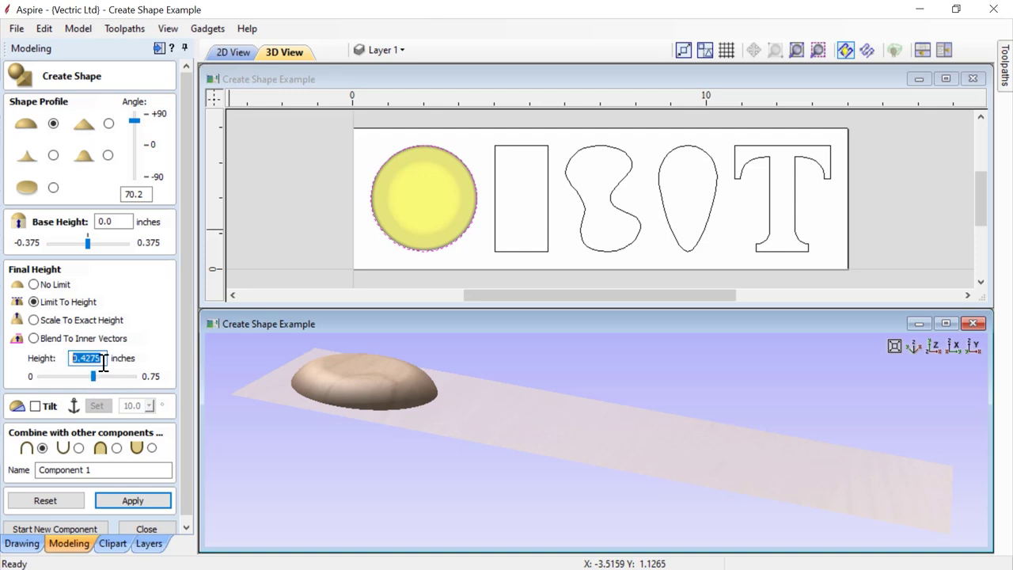
{"action": "type", "text": "1"}
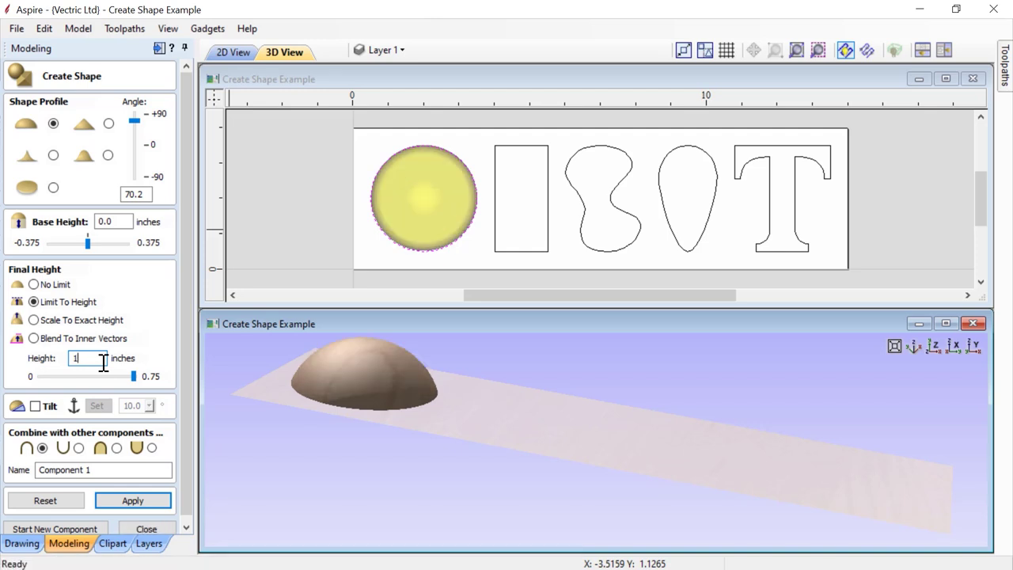
{"action": "left_click_drag", "start_coordinate": [136, 378], "coordinate": [106, 379]}
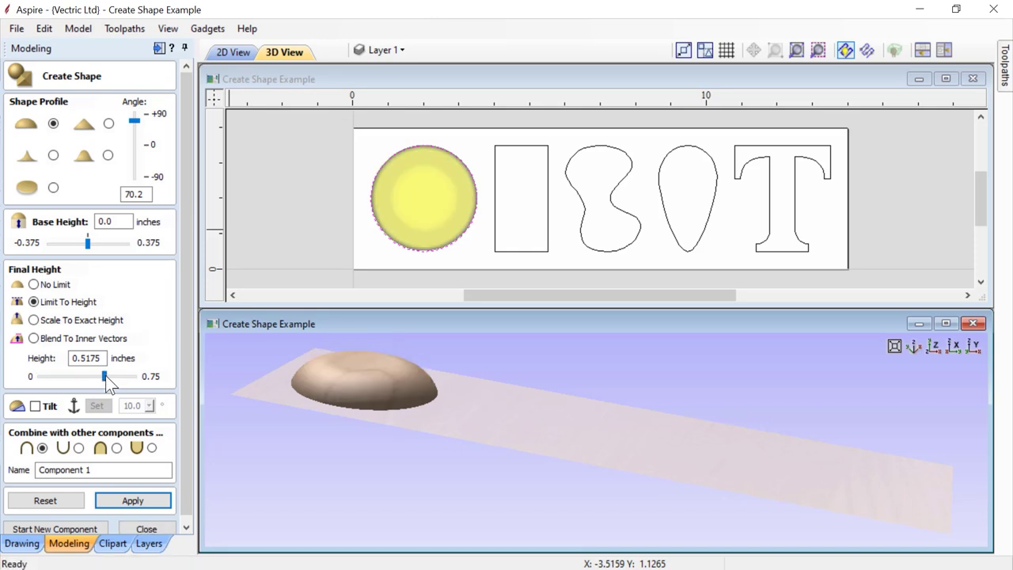
Scale the circle's shape to an exact height of 0.45 inches
{"action": "left_click", "coordinate": [33, 319]}
{"action": "left_click_drag", "start_coordinate": [105, 360], "coordinate": [77, 359]}
{"action": "type", "text": "0.45"}
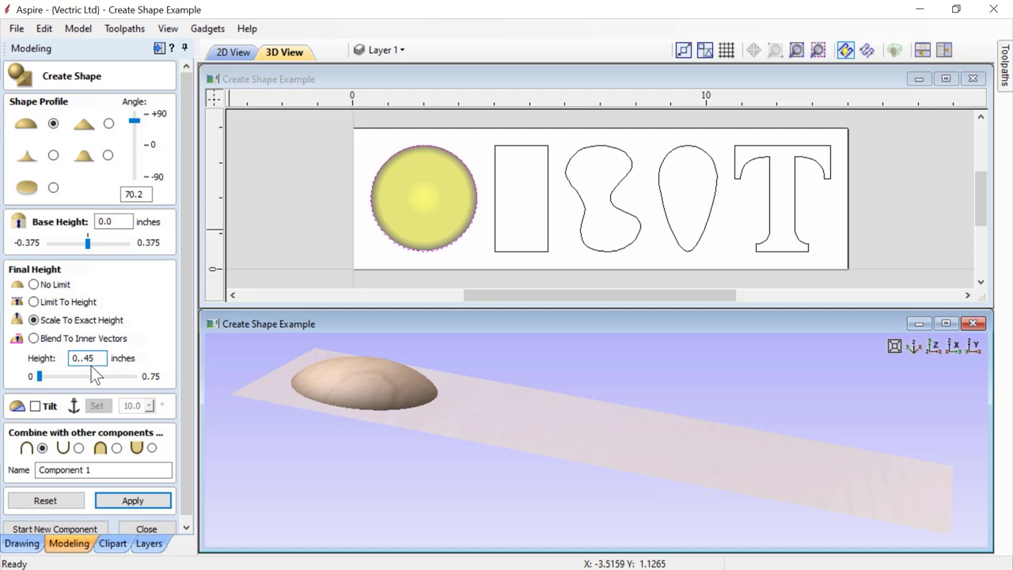
{"action": "key", "text": "BackSpace"}
{"action": "key", "text": "Return"}
{"action": "left_click_drag", "start_coordinate": [393, 390], "coordinate": [432, 365]}
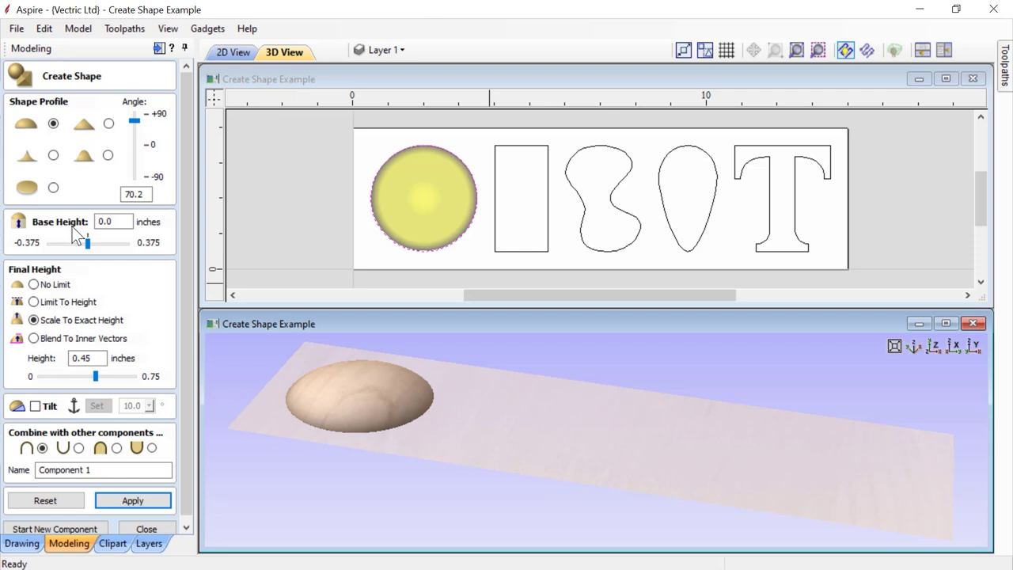
Tilt the circle's shape 10 degrees, anchored just outside the circle's left edge and rising horizontally toward its right edge
{"action": "left_click", "coordinate": [35, 409]}
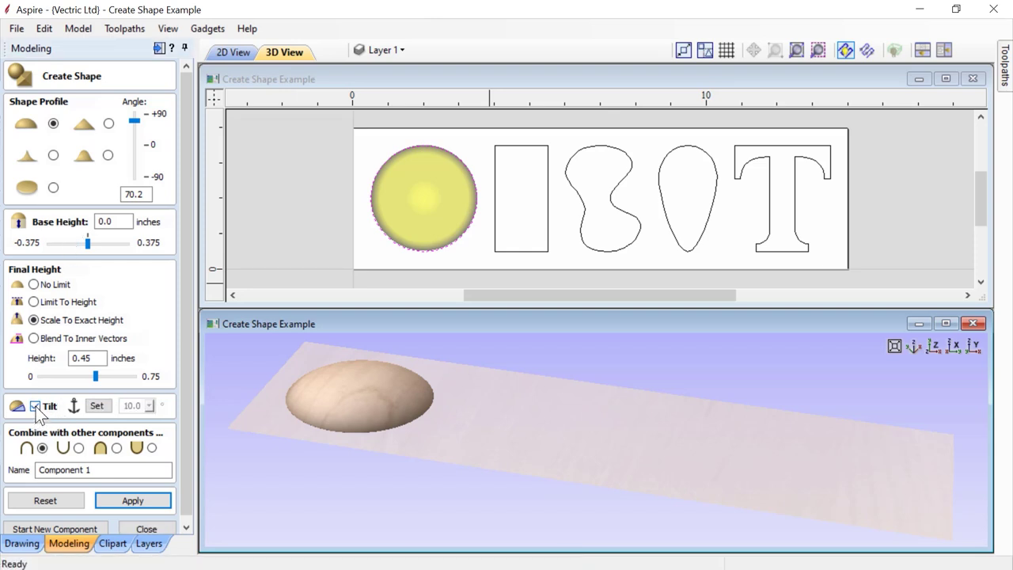
{"action": "left_click", "coordinate": [98, 407]}
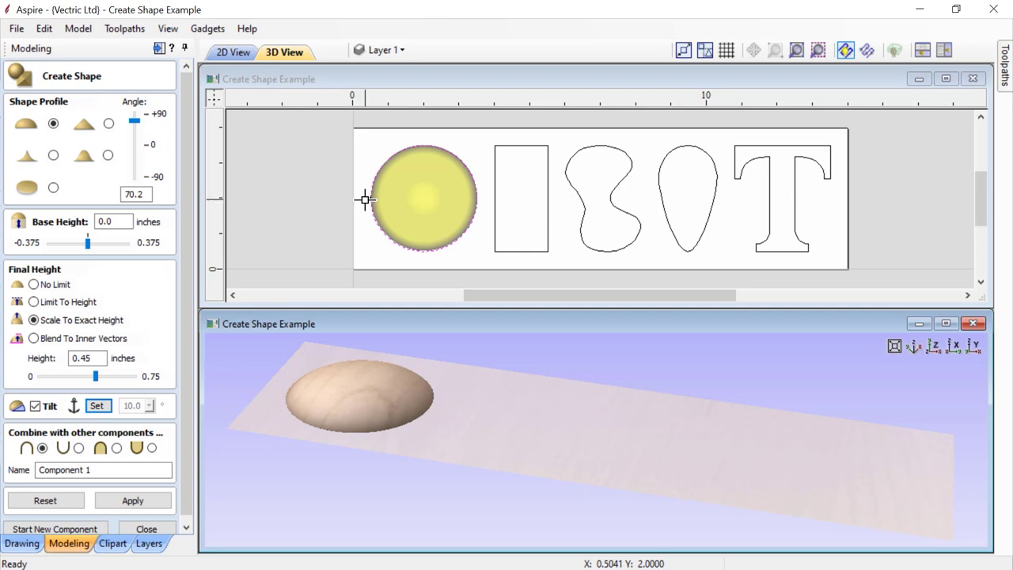
{"action": "scroll", "coordinate": [363, 198], "scroll_direction": "up", "scroll_amount": 2}
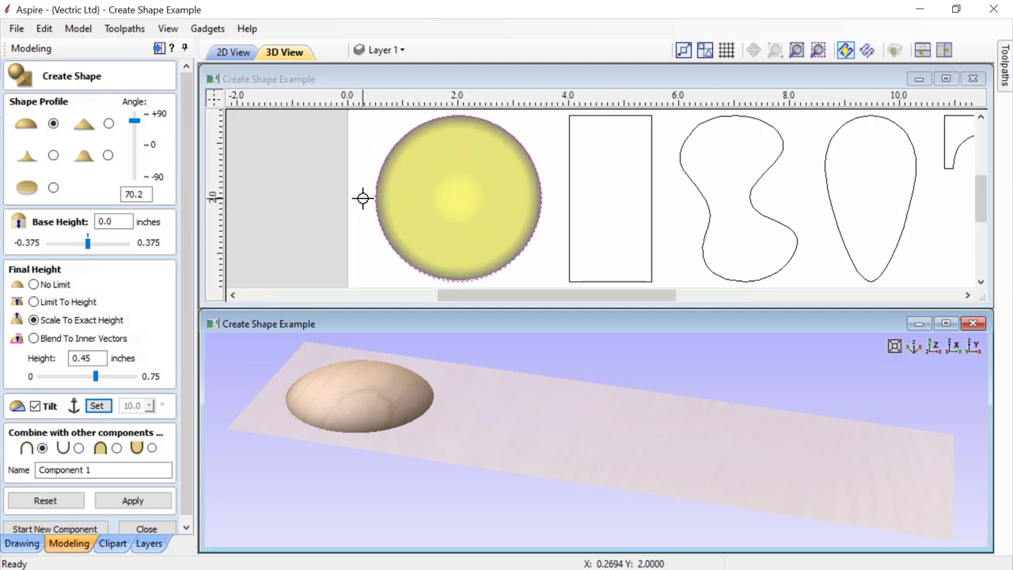
{"action": "left_click", "coordinate": [362, 197]}
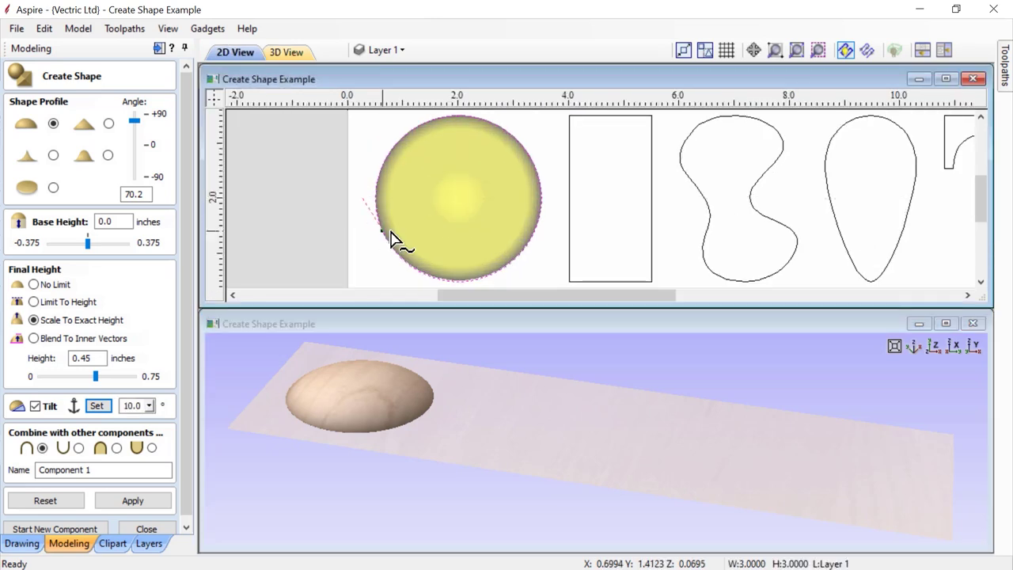
{"action": "left_click", "coordinate": [557, 199]}
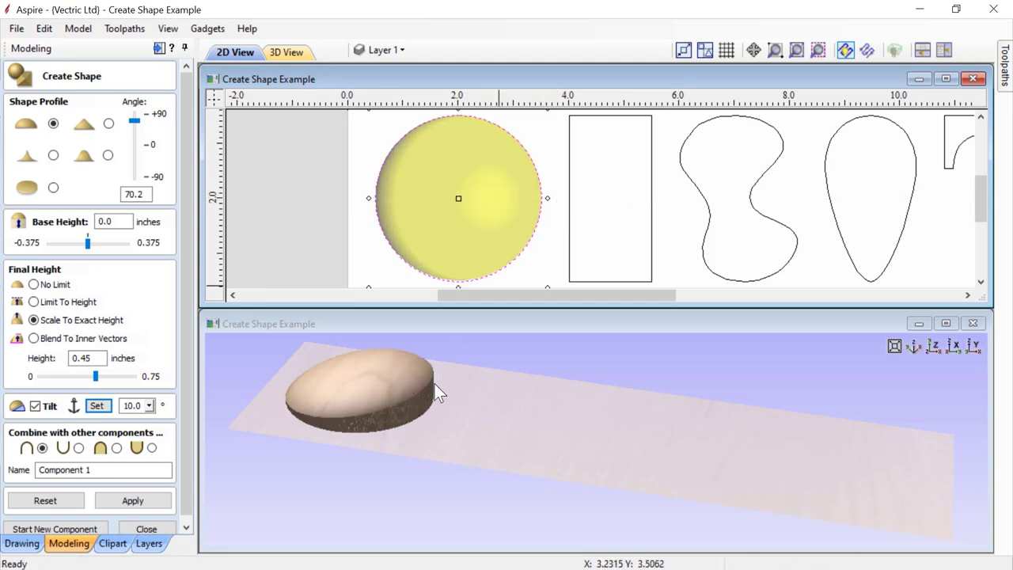
{"action": "left_click_drag", "start_coordinate": [482, 431], "coordinate": [459, 454]}
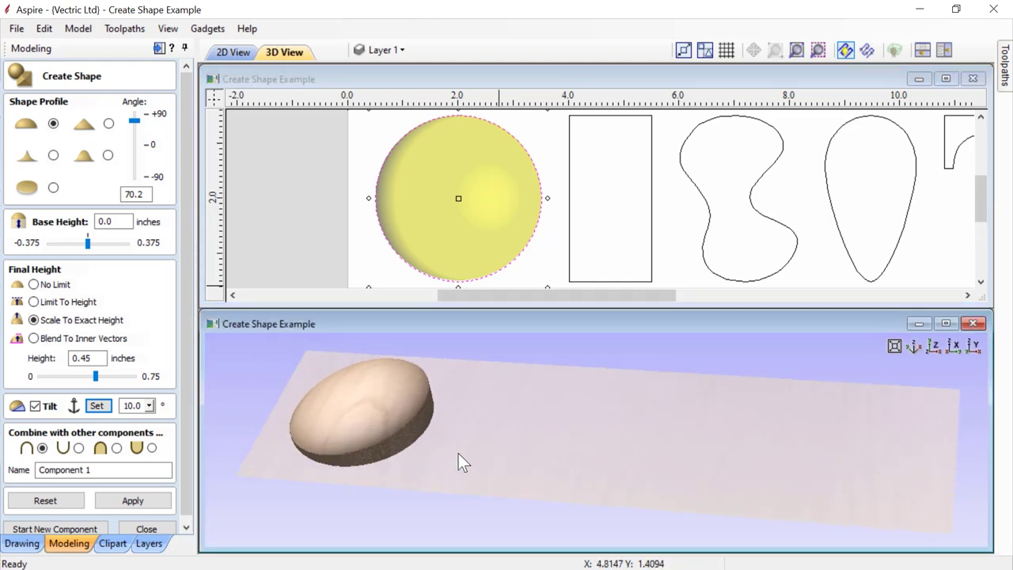
Try tilt angles of 5 and 6.6 degrees on the circle's shape, and turn the tilt off
{"action": "double_click", "coordinate": [133, 406]}
{"action": "type", "text": "5"}
{"action": "left_click", "coordinate": [97, 406]}
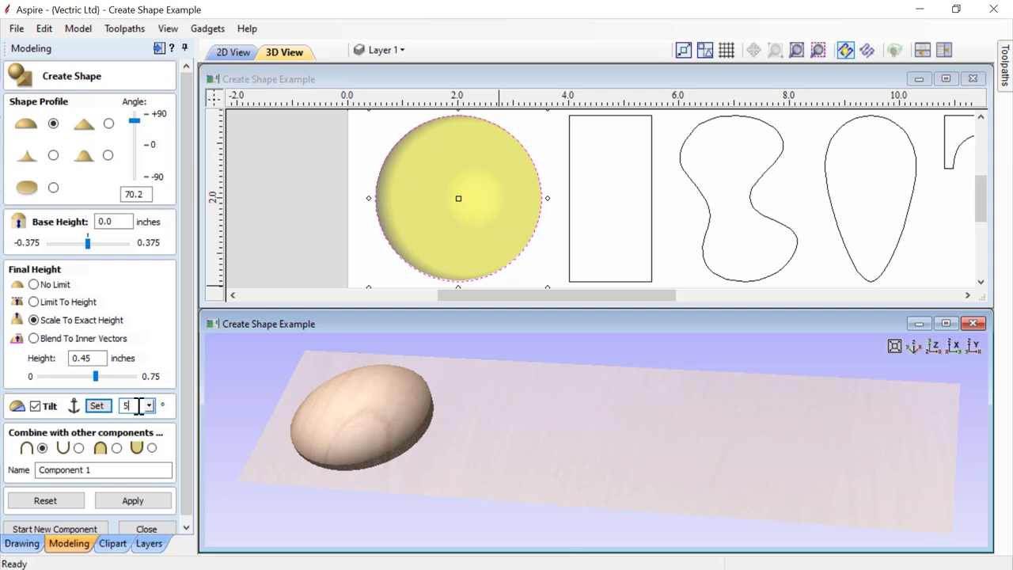
{"action": "left_click", "coordinate": [149, 407]}
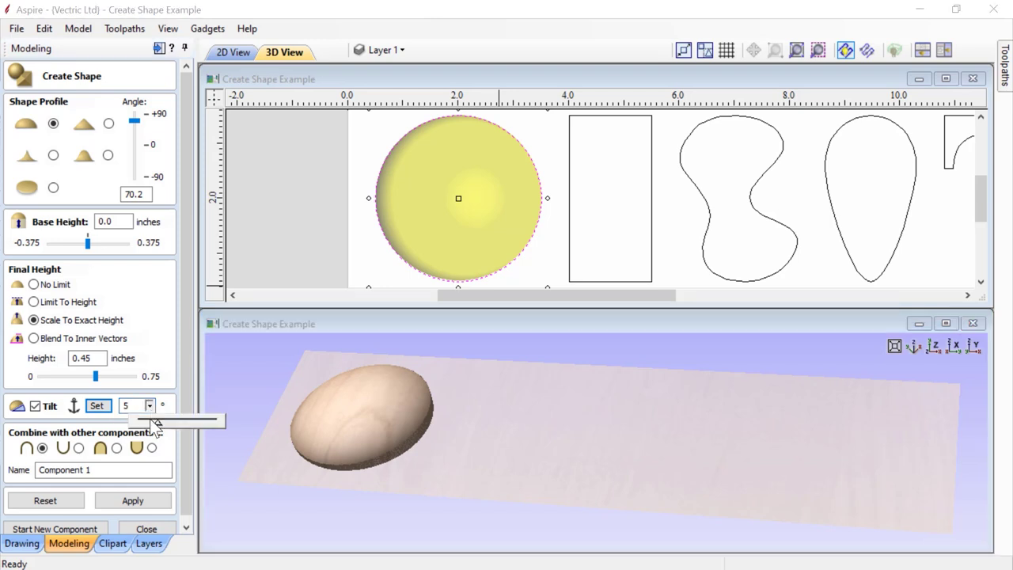
{"action": "mouse_move", "coordinate": [159, 425]}
{"action": "left_mouse_down"}
{"action": "mouse_move", "coordinate": [149, 425]}
{"action": "mouse_move", "coordinate": [174, 424]}
{"action": "left_mouse_up"}
{"action": "left_click", "coordinate": [149, 405]}
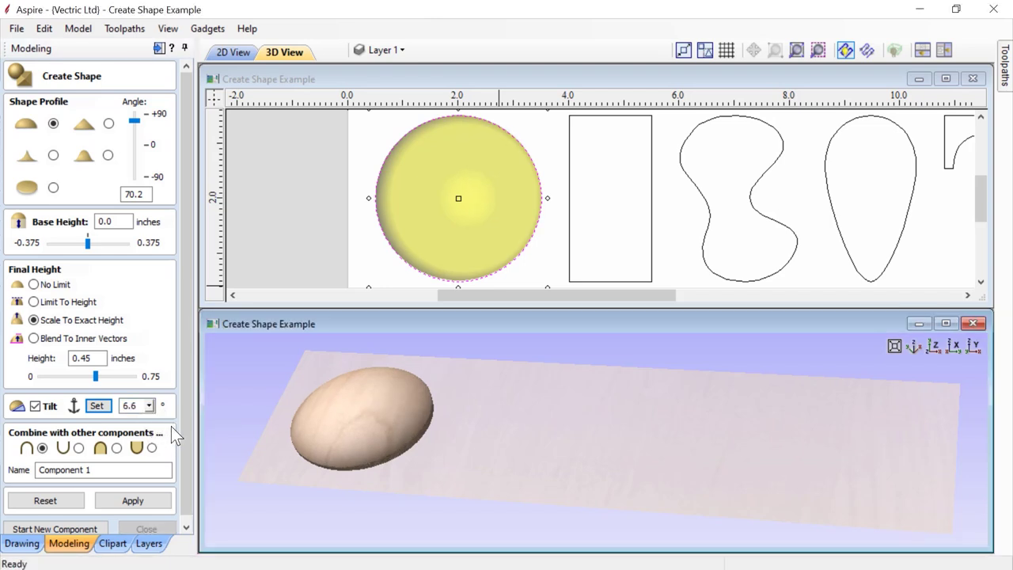
{"action": "left_click", "coordinate": [35, 406]}
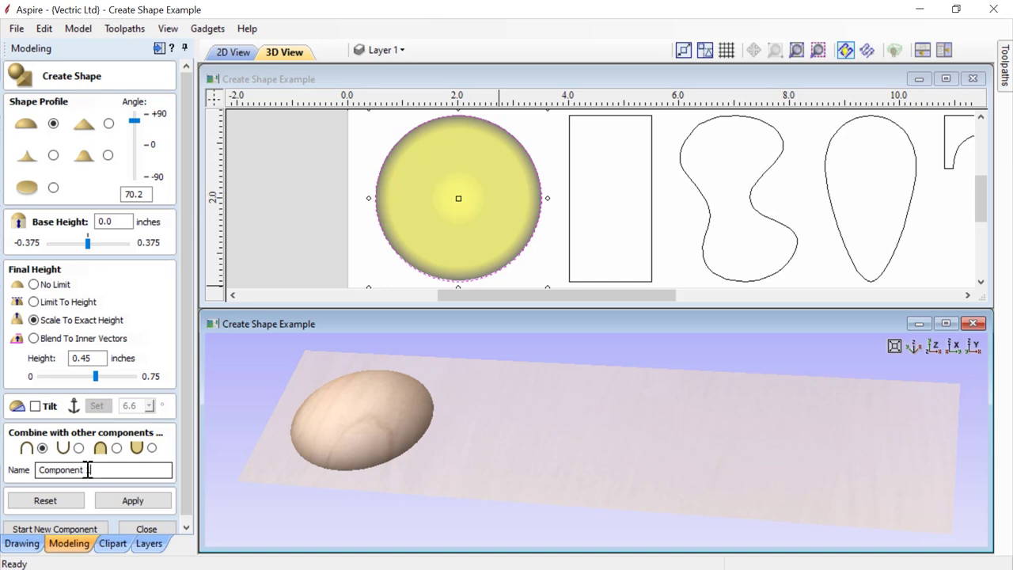
Name the circle's component Dome, apply it with the Add combine mode, and start a new component
{"action": "left_click_drag", "start_coordinate": [96, 468], "coordinate": [37, 470]}
{"action": "type", "text": "D"}
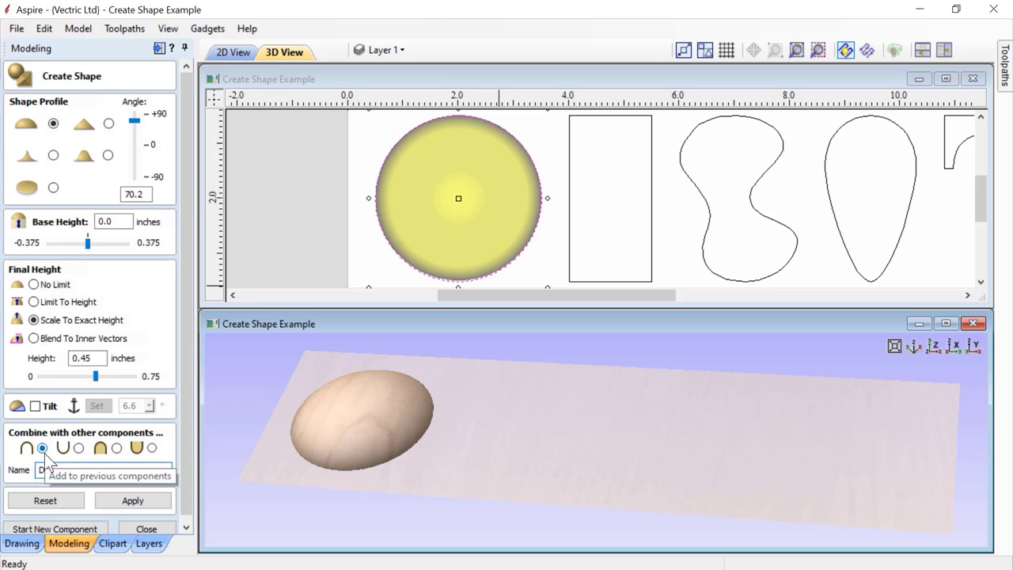
{"action": "type", "text": "ome"}
{"action": "left_click", "coordinate": [133, 500]}
{"action": "left_click", "coordinate": [71, 529]}
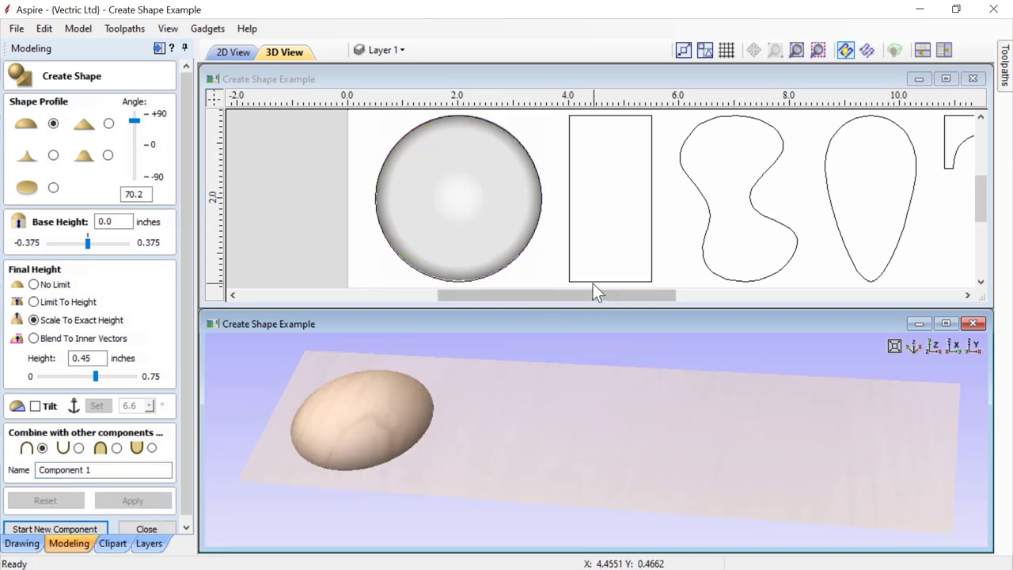
Create an angular-profile shape from the rectangle vector with an 18 degree angle, zero base height and no height limit
{"action": "left_click", "coordinate": [569, 278]}
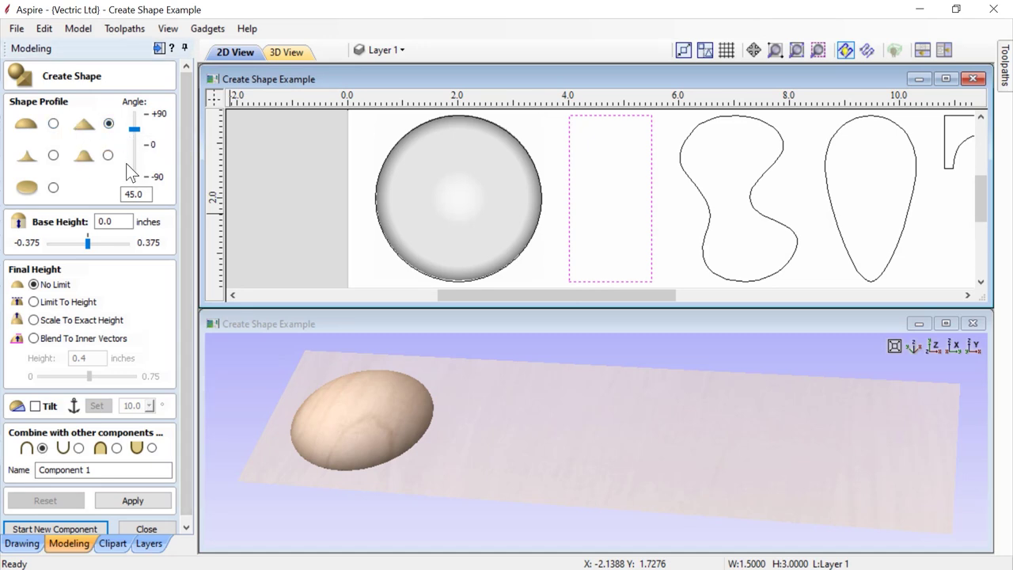
{"action": "left_click", "coordinate": [134, 501]}
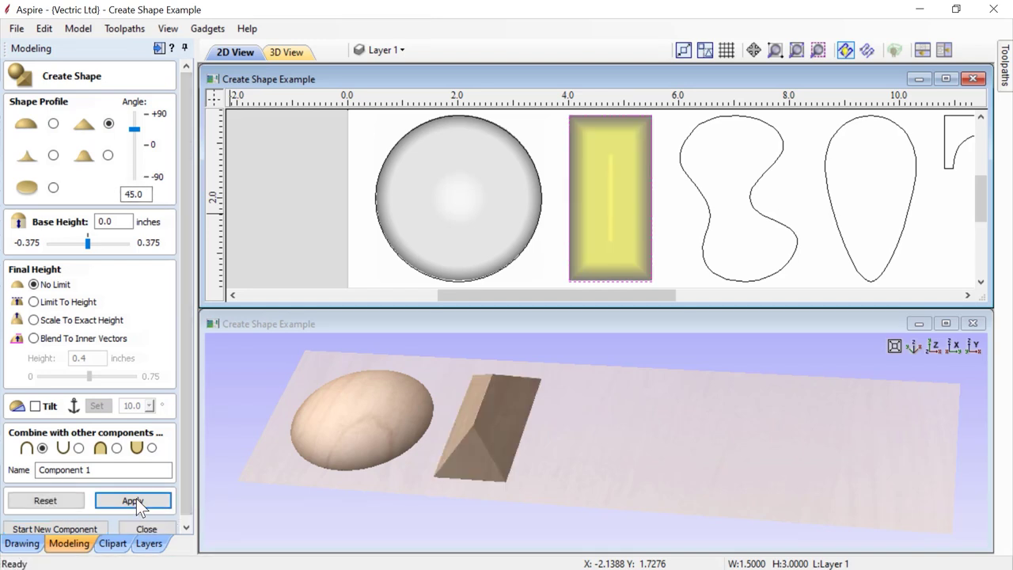
{"action": "left_click_drag", "start_coordinate": [136, 131], "coordinate": [139, 150]}
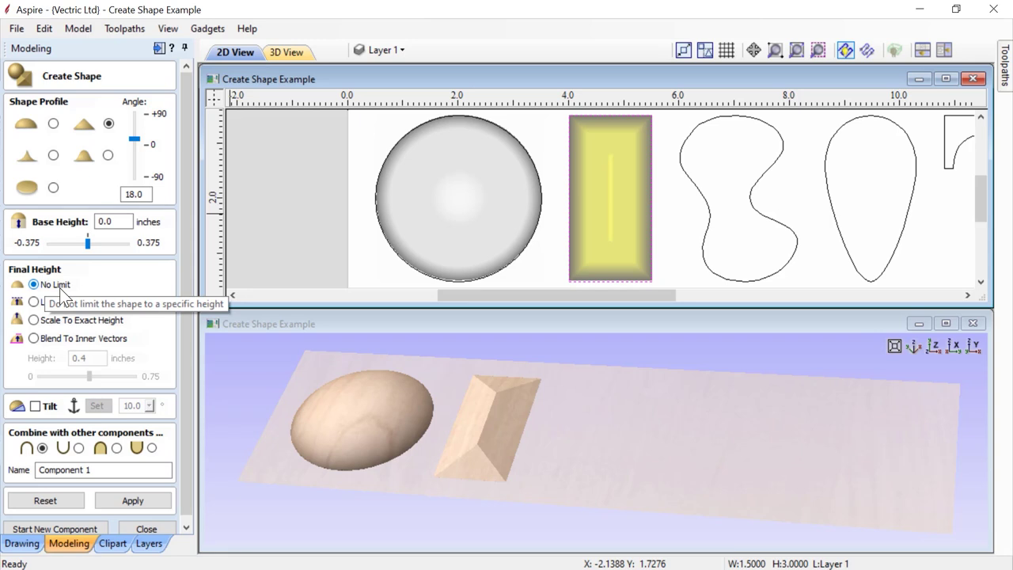
Set the rectangle component's combine mode to Merge, name it Rec, apply it and finish creating shapes
{"action": "left_click", "coordinate": [117, 448]}
{"action": "left_click_drag", "start_coordinate": [92, 470], "coordinate": [24, 475]}
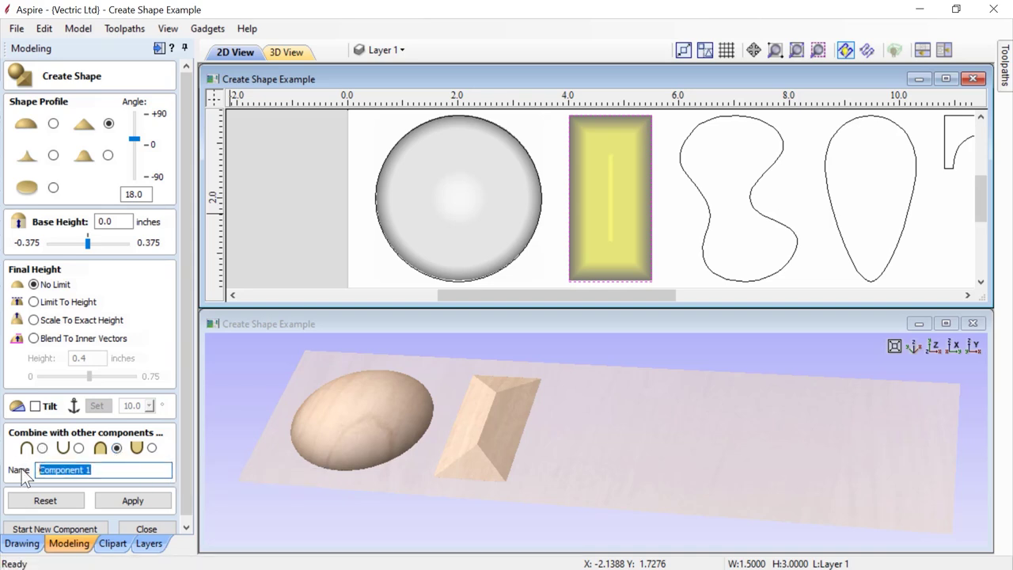
{"action": "type", "text": "Rec"}
{"action": "left_click", "coordinate": [117, 497]}
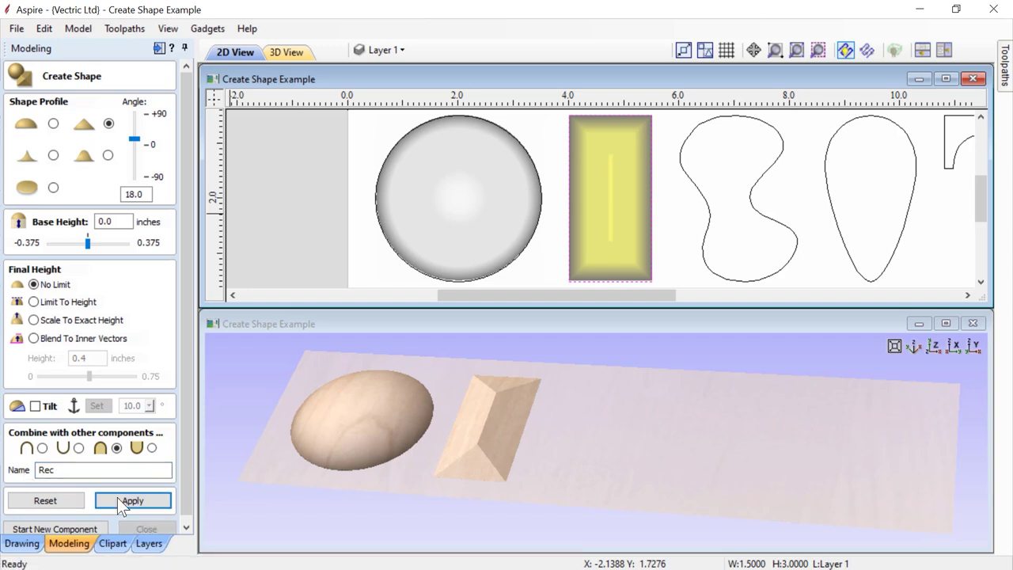
{"action": "left_click", "coordinate": [130, 525]}
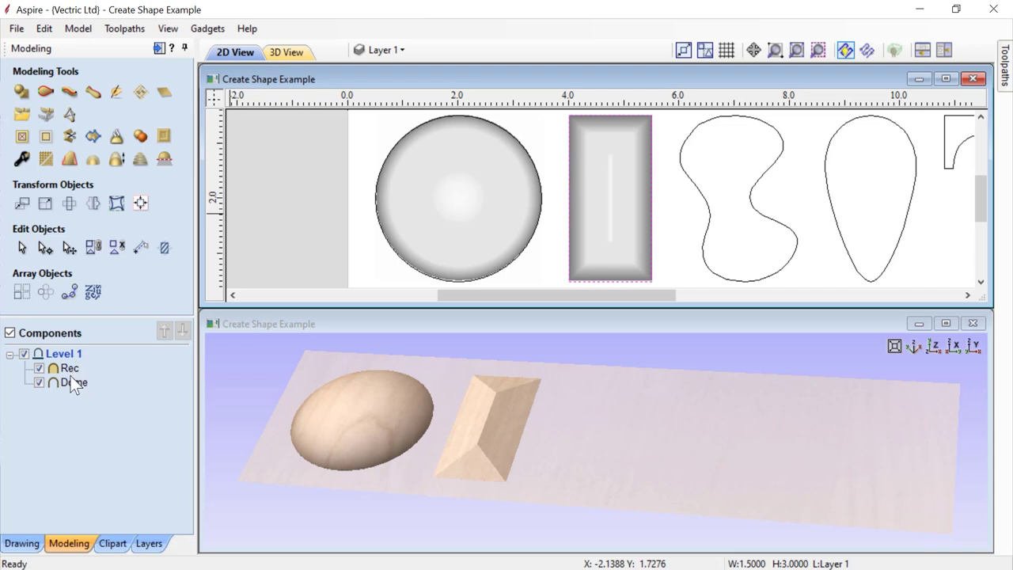
Move the Rec component about 1.1 inches horizontally toward the circle so it overlaps the Dome component
{"action": "mouse_move", "coordinate": [74, 372]}
{"action": "mouse_move", "coordinate": [58, 389]}
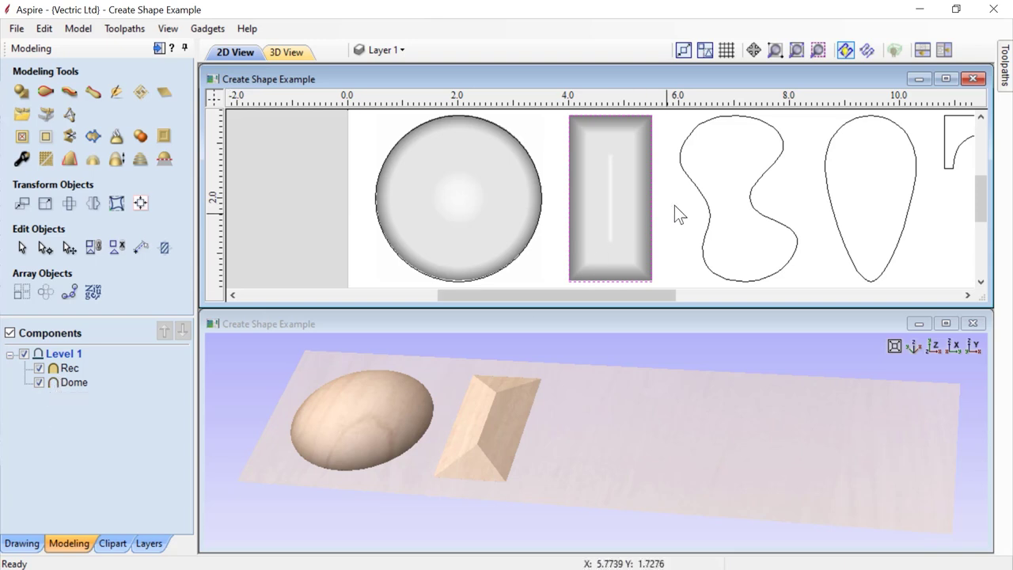
{"action": "left_click", "coordinate": [613, 233]}
{"action": "left_click", "coordinate": [612, 223]}
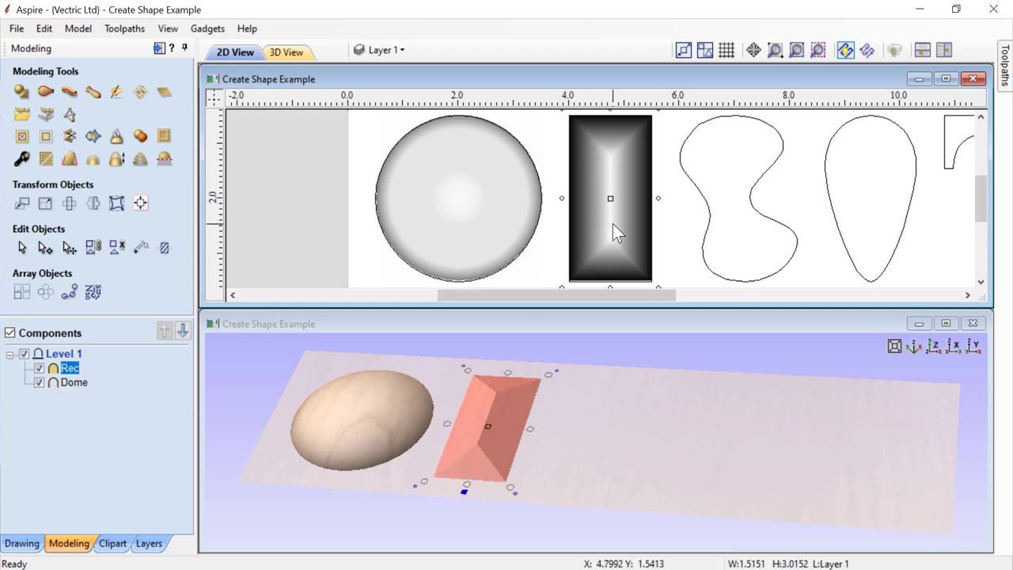
{"action": "left_click_drag", "start_coordinate": [619, 190], "coordinate": [551, 203]}
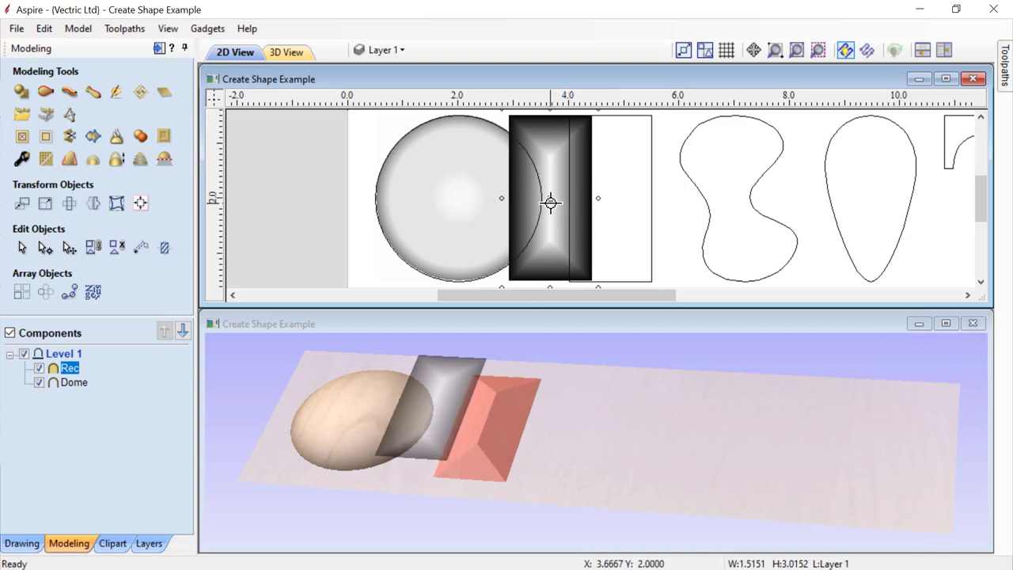
{"action": "left_click", "coordinate": [613, 428]}
{"action": "left_click_drag", "start_coordinate": [618, 431], "coordinate": [558, 423]}
{"action": "left_click", "coordinate": [933, 348]}
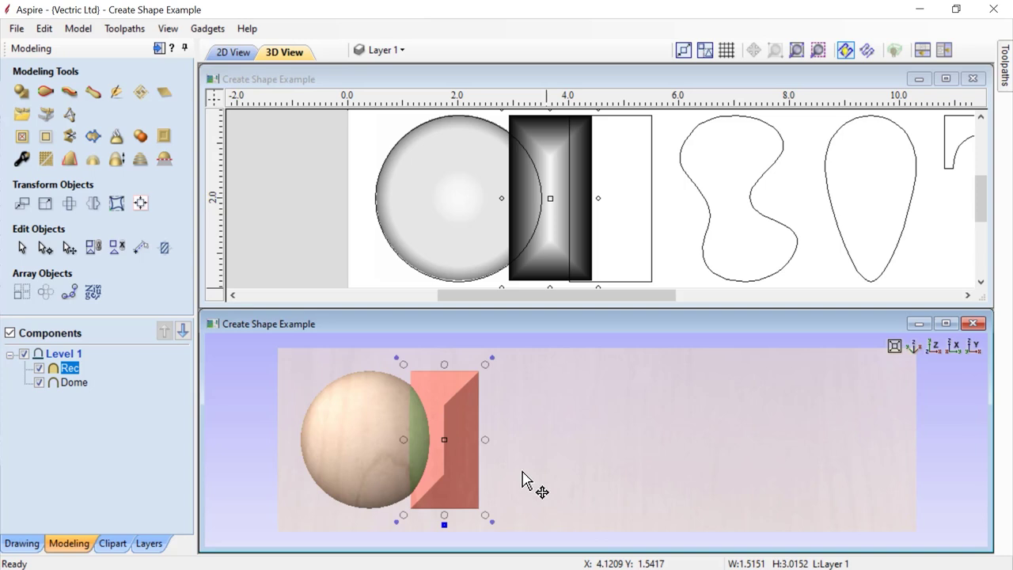
Change the Rec component's combine mode to Add and examine its overlap with the Dome component
{"action": "right_click", "coordinate": [68, 373]}
{"action": "mouse_move", "coordinate": [130, 141]}
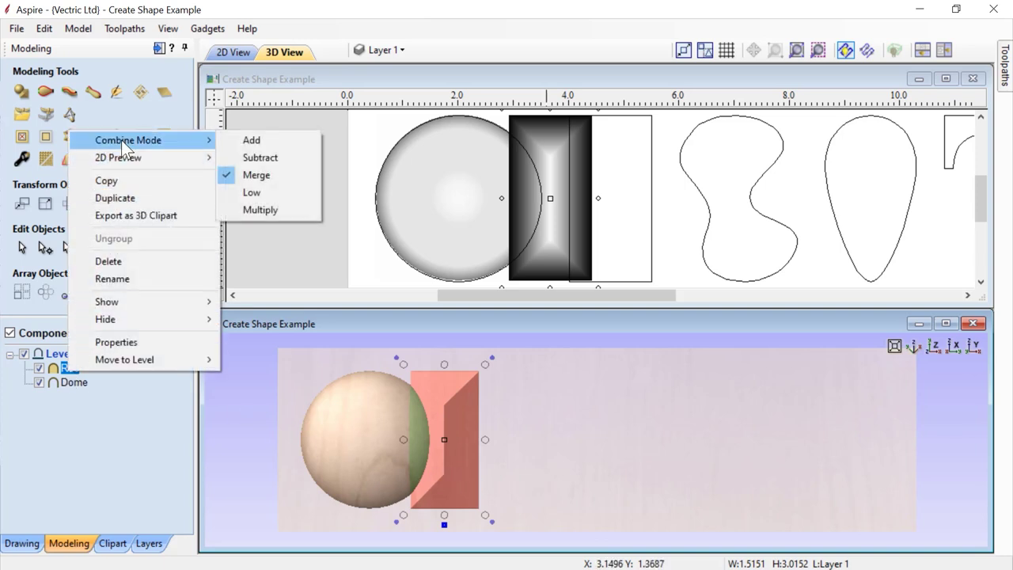
{"action": "left_click", "coordinate": [241, 141]}
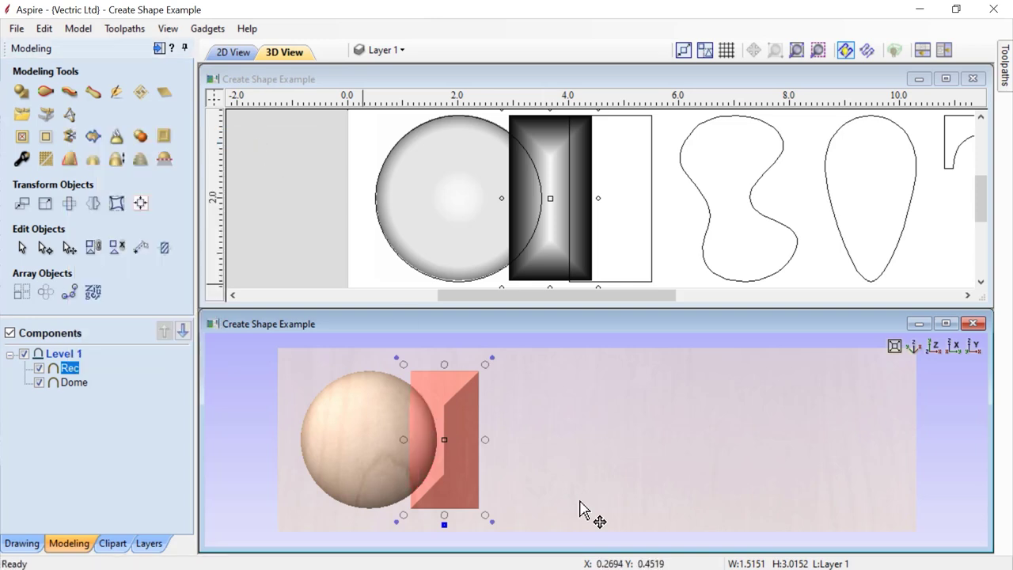
{"action": "left_click_drag", "start_coordinate": [565, 504], "coordinate": [611, 389]}
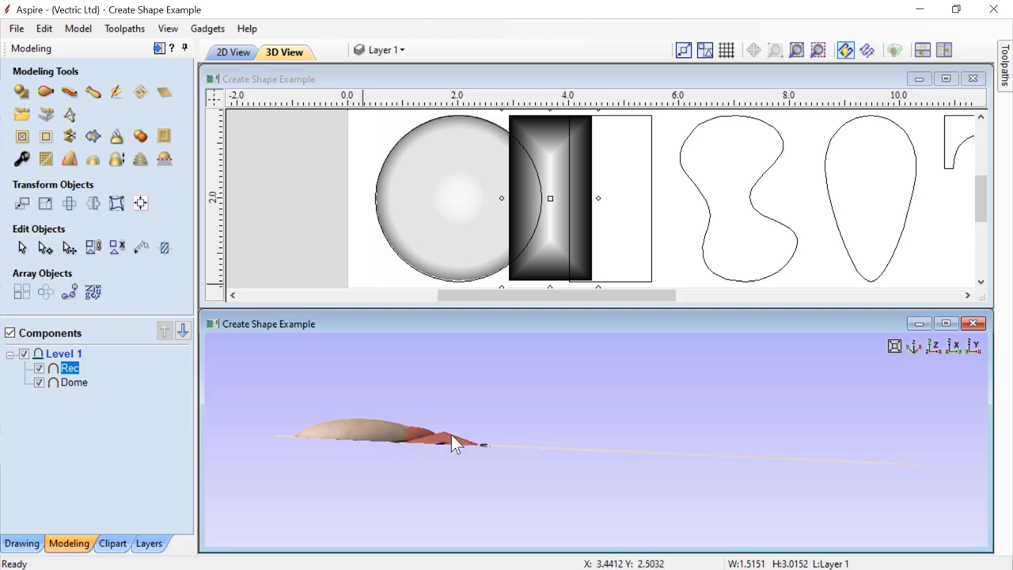
{"action": "left_click_drag", "start_coordinate": [585, 456], "coordinate": [565, 559]}
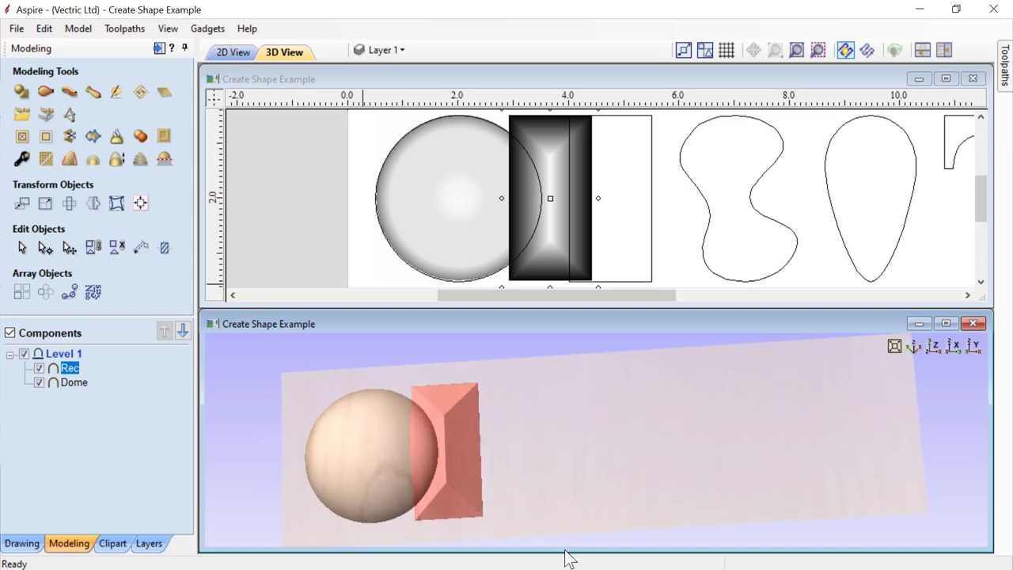
Change the Rec component's combine mode to Merge and view its overlap with the Dome component from above
{"action": "right_click", "coordinate": [75, 368]}
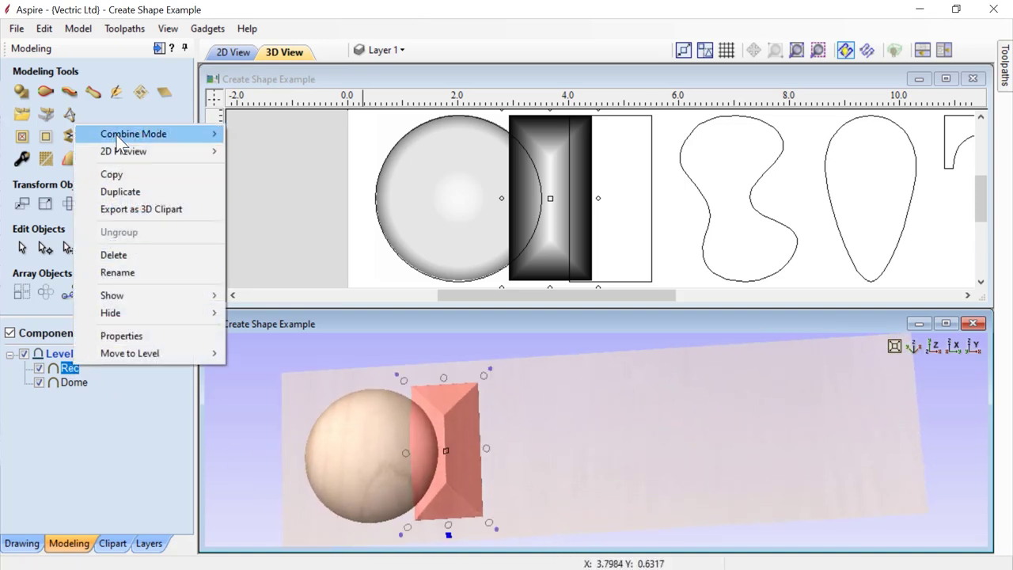
{"action": "mouse_move", "coordinate": [119, 141]}
{"action": "left_click", "coordinate": [271, 165]}
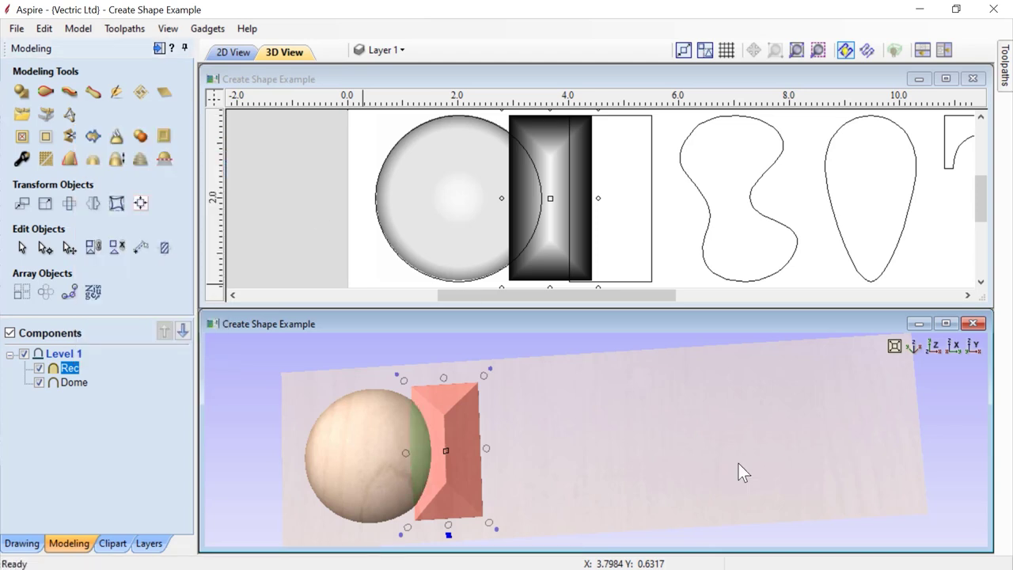
{"action": "left_click", "coordinate": [957, 349]}
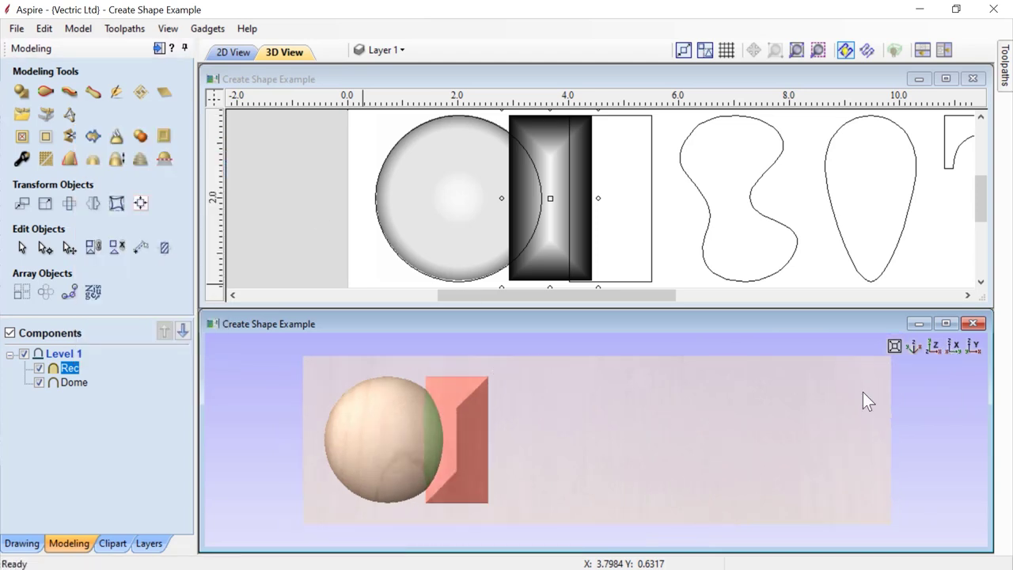
{"action": "left_click", "coordinate": [646, 473]}
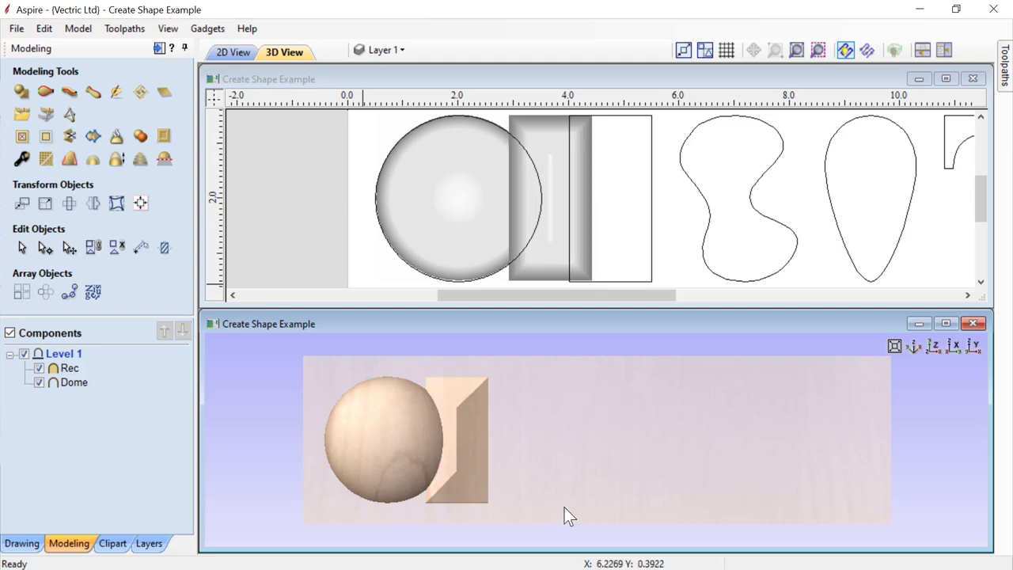
Delete the Rec and Dome components and fit the whole job in both the 2D and 3D views
{"action": "left_click", "coordinate": [474, 475]}
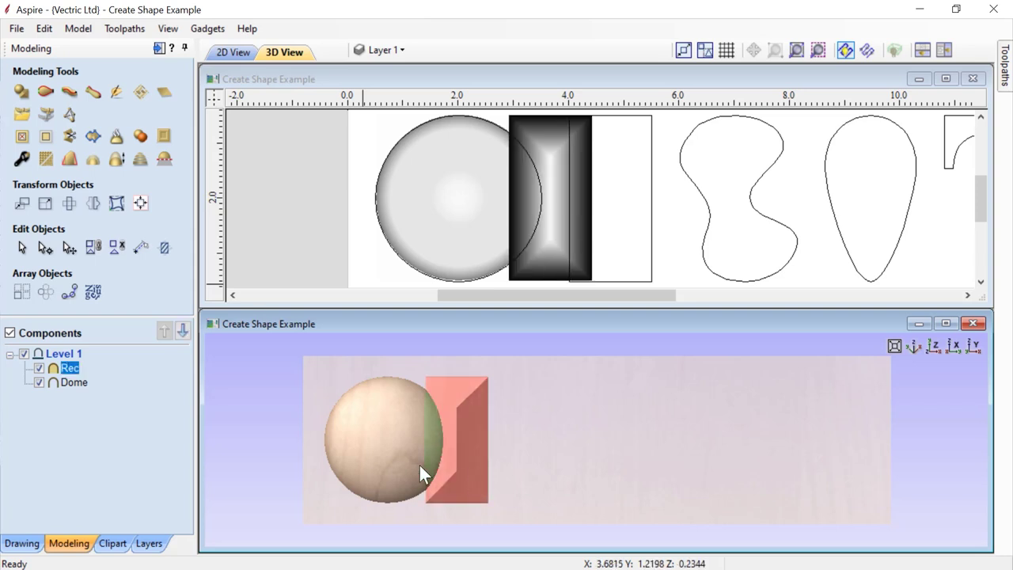
{"action": "left_click", "coordinate": [391, 457], "text": "shift"}
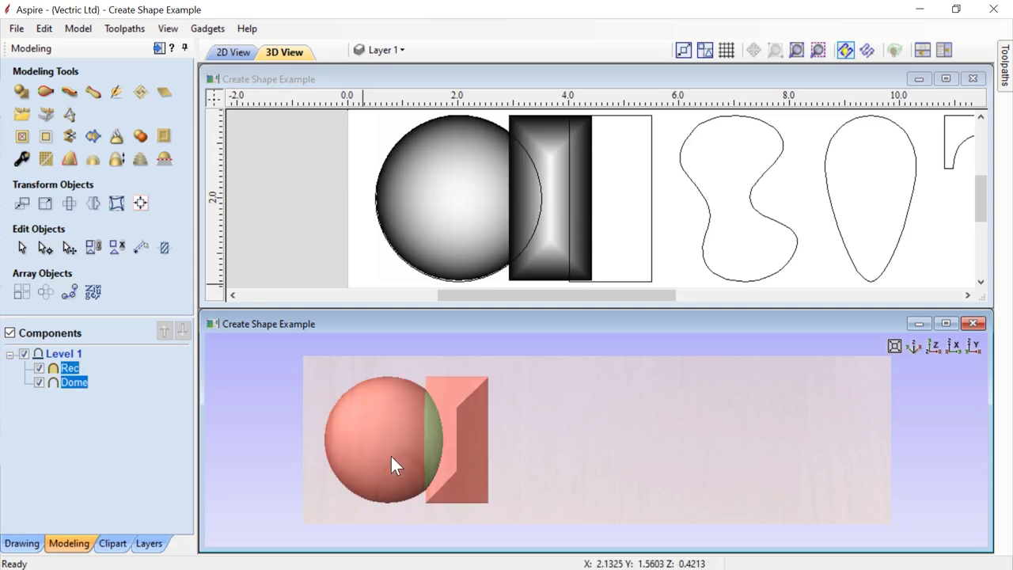
{"action": "key", "text": "Delete"}
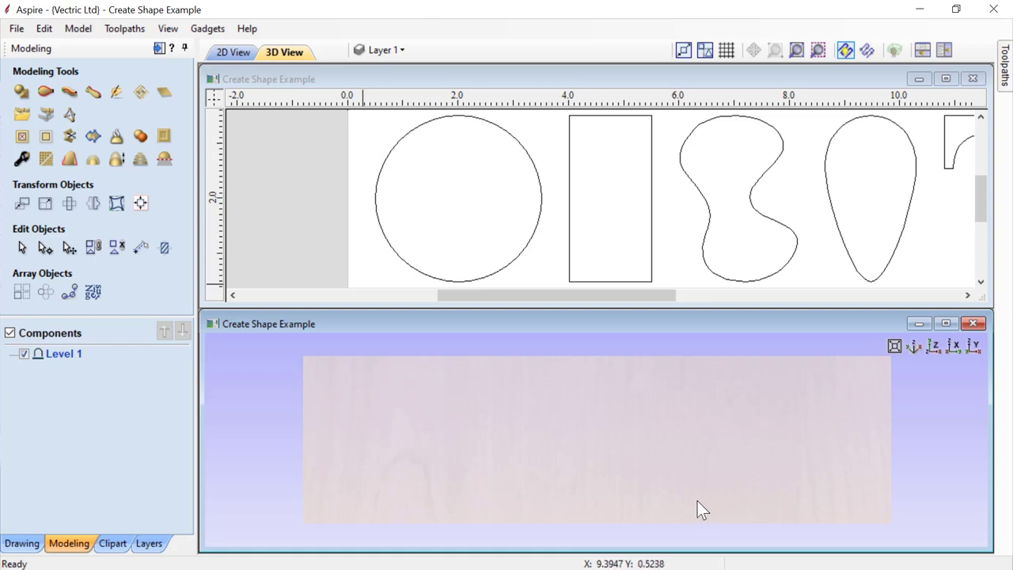
{"action": "left_click", "coordinate": [339, 252]}
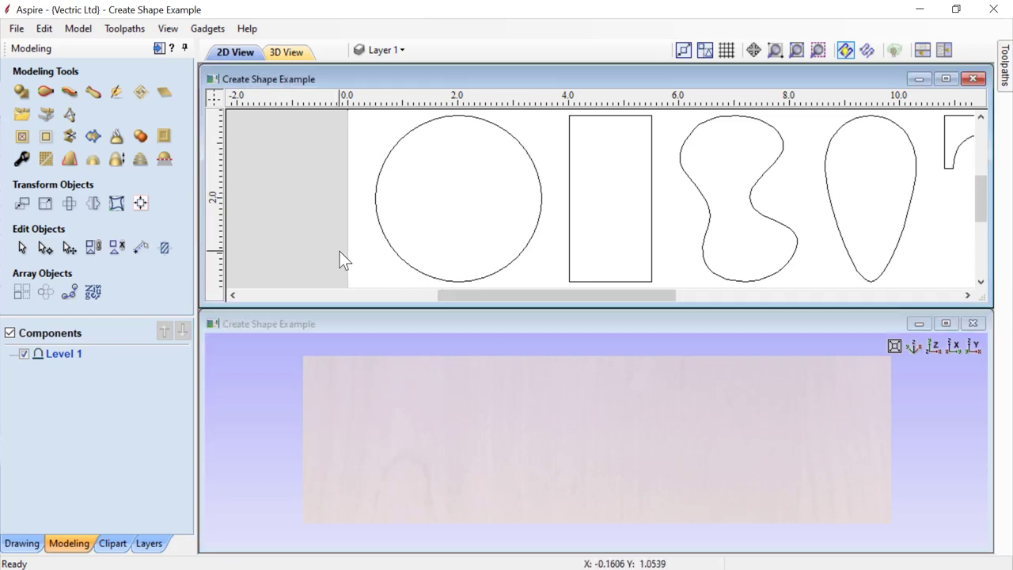
{"action": "key", "text": "F6"}
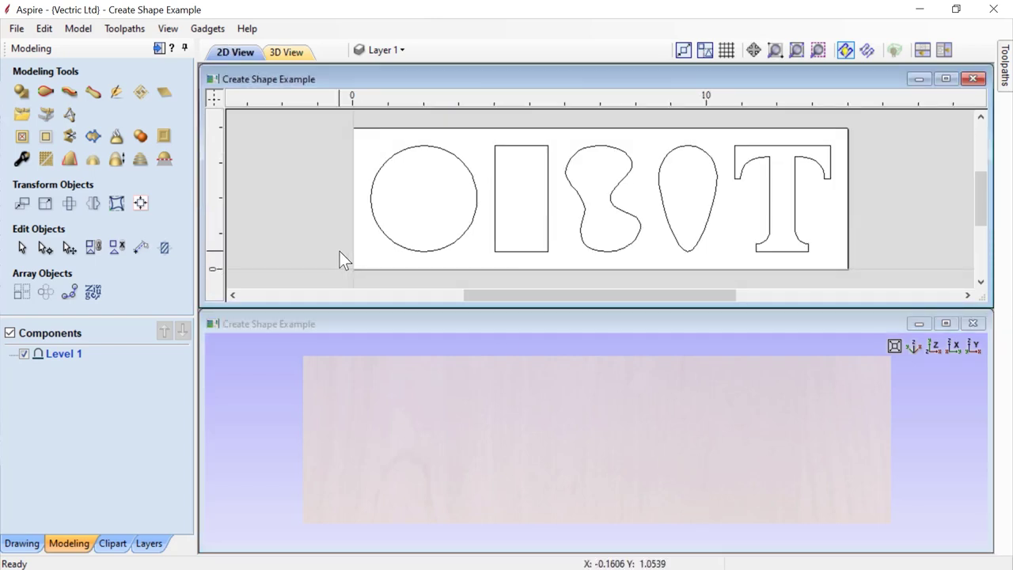
{"action": "left_click", "coordinate": [937, 342]}
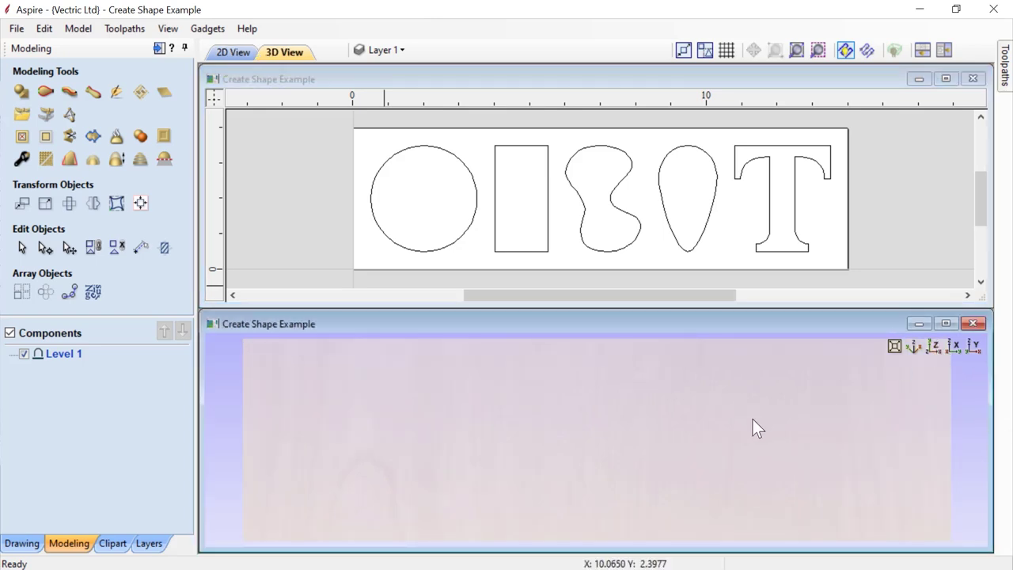
{"action": "key", "text": "F2"}
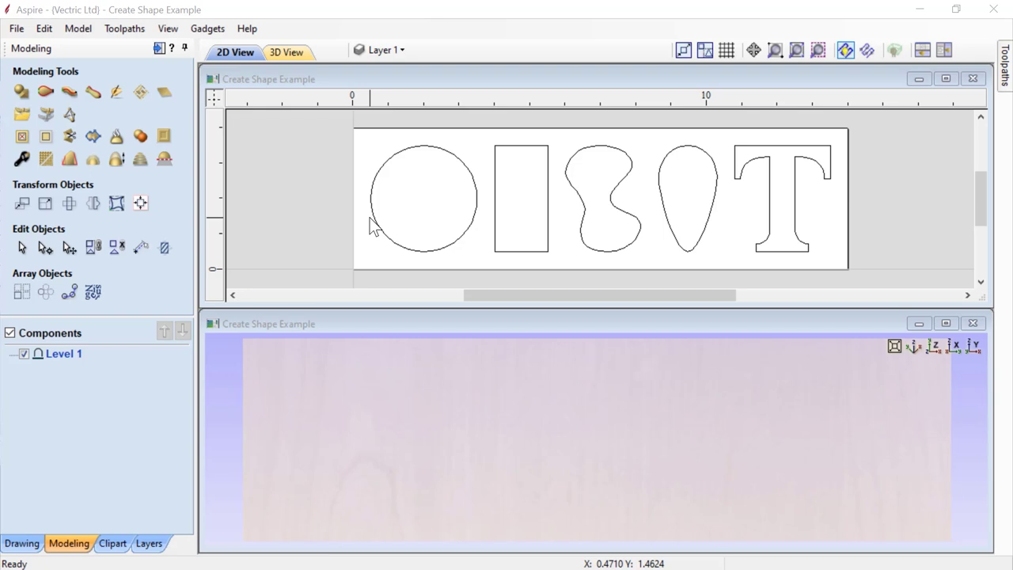
{"action": "left_click", "coordinate": [21, 94]}
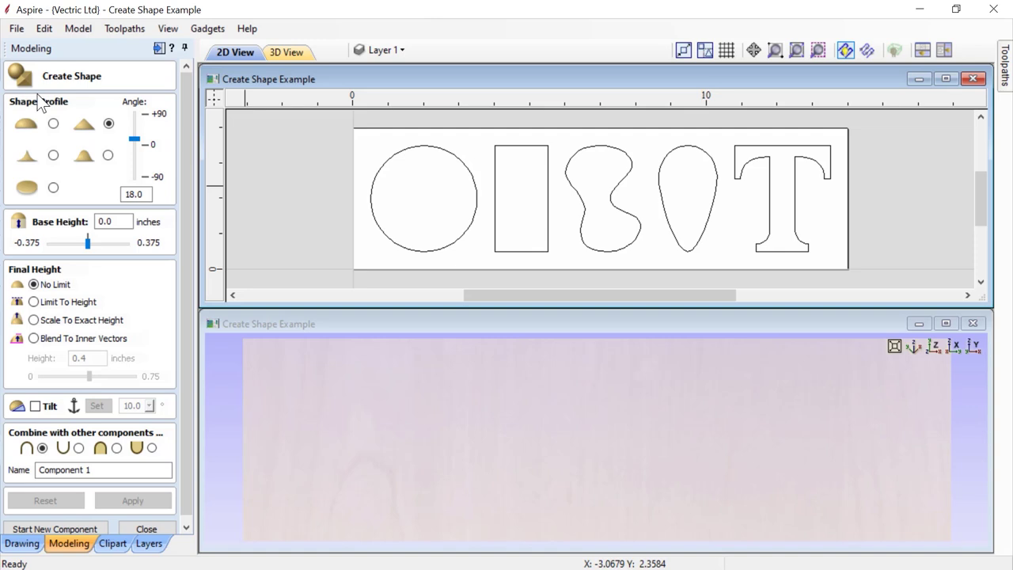
{"action": "left_click", "coordinate": [381, 232]}
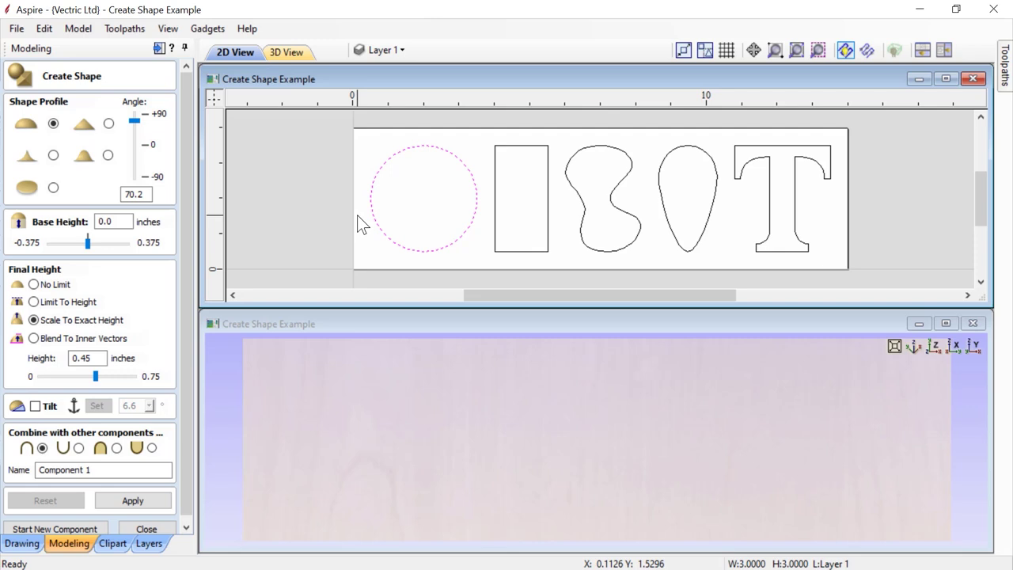
{"action": "left_click", "coordinate": [147, 529]}
{"action": "left_click", "coordinate": [316, 238]}
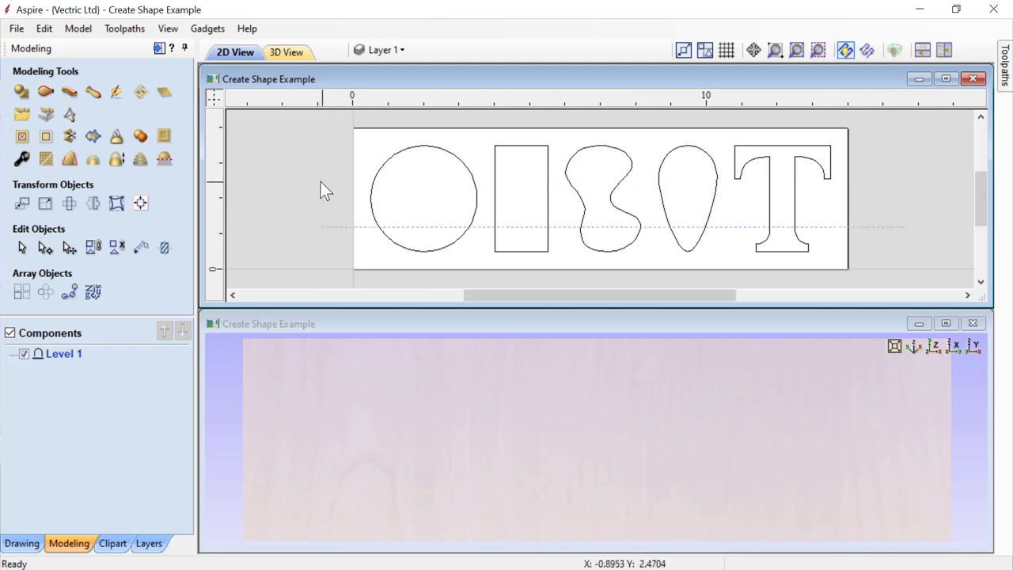
Create a round-profile shape from all five vectors with a 45 degree angle, zero base height and no height limit
{"action": "key", "text": "ctrl+a"}
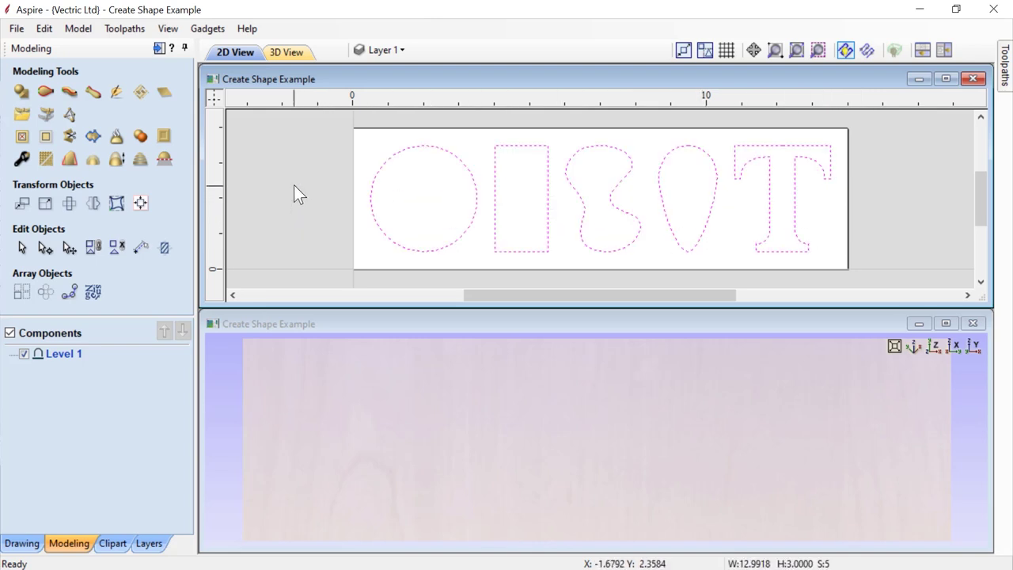
{"action": "left_click", "coordinate": [21, 91]}
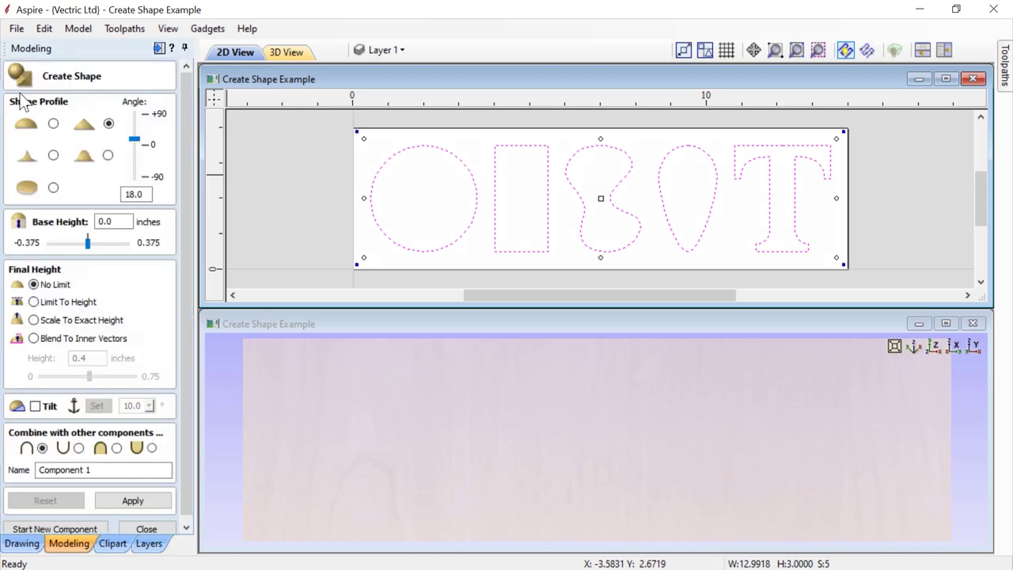
{"action": "left_click", "coordinate": [53, 124]}
{"action": "left_click_drag", "start_coordinate": [146, 196], "coordinate": [102, 197]}
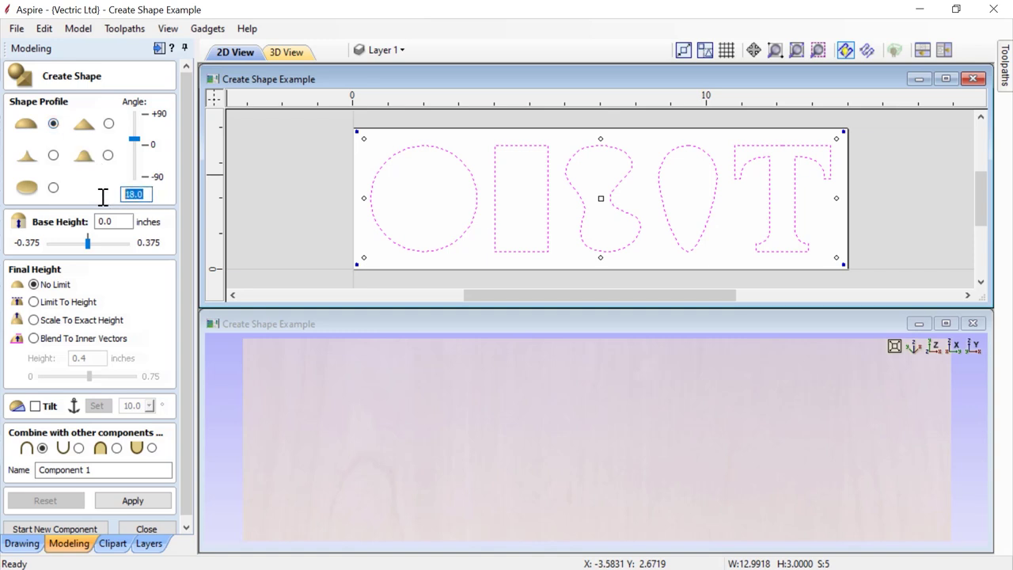
{"action": "type", "text": "45"}
{"action": "left_click", "coordinate": [145, 503]}
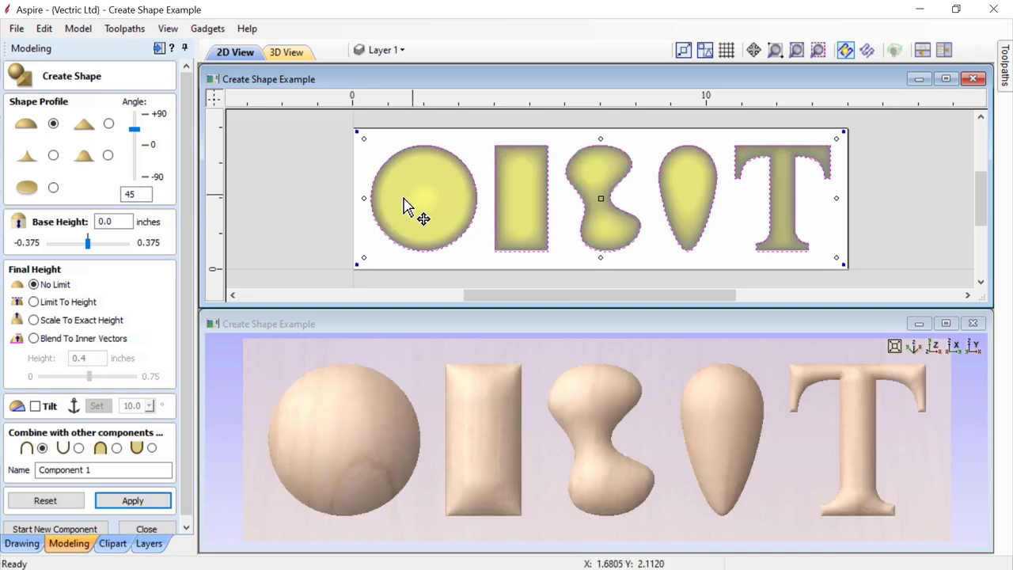
{"action": "left_click_drag", "start_coordinate": [595, 528], "coordinate": [612, 462]}
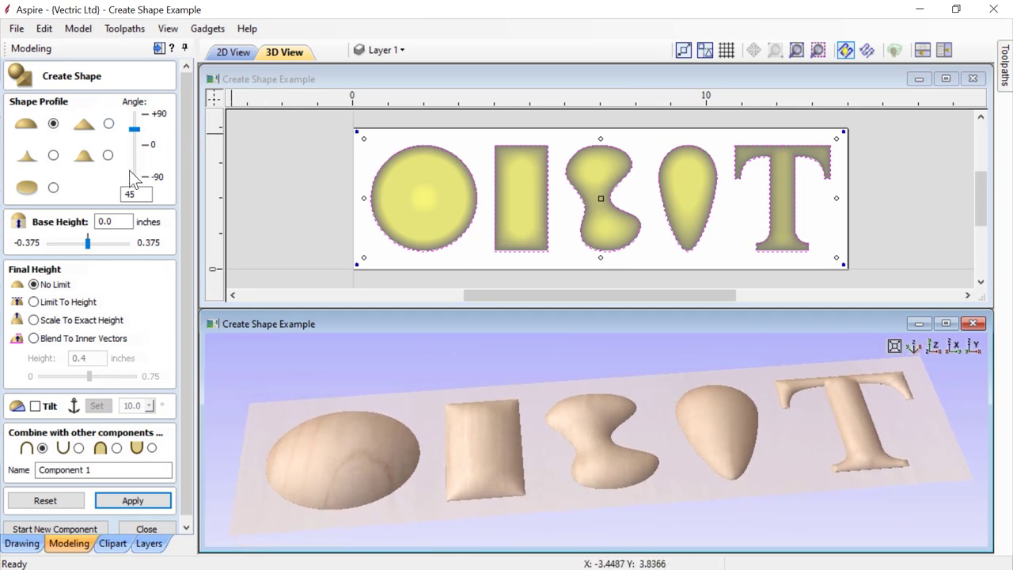
Switch the shapes to the angular profile, try steeper angles up to 90 degrees, and set the angle to 32.4 degrees
{"action": "left_click", "coordinate": [108, 124]}
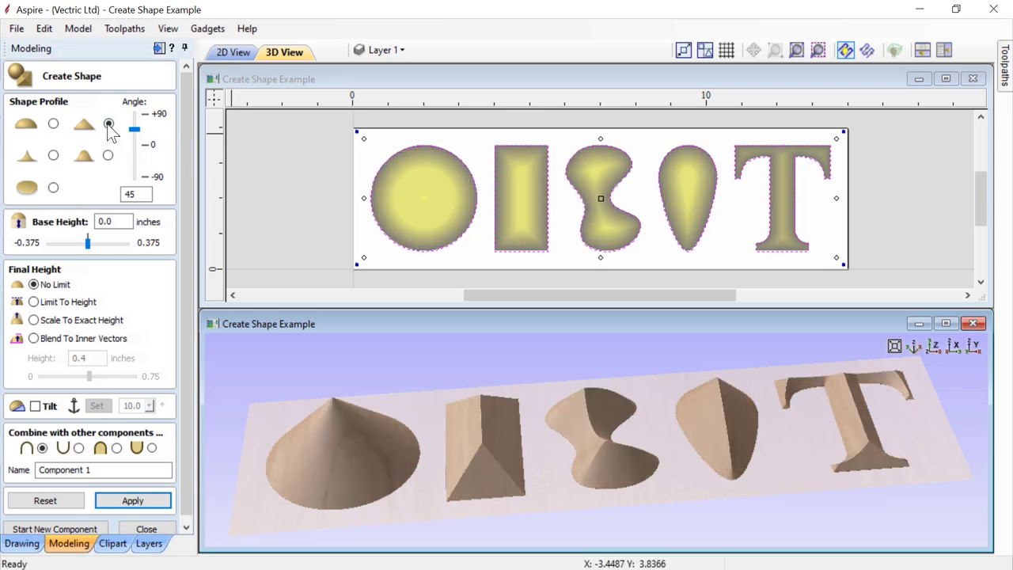
{"action": "left_click_drag", "start_coordinate": [575, 429], "coordinate": [580, 477]}
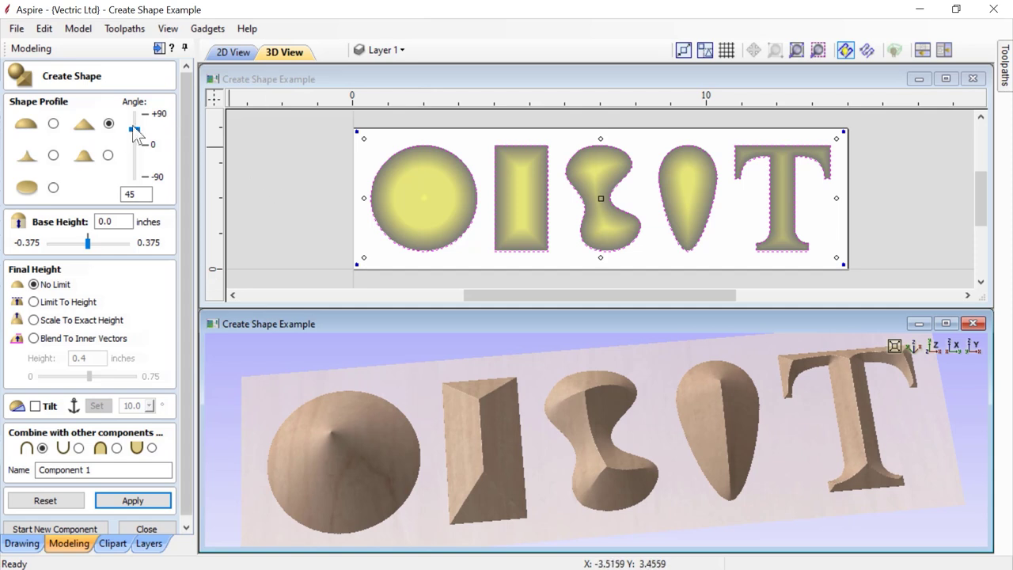
{"action": "left_click_drag", "start_coordinate": [136, 132], "coordinate": [137, 129]}
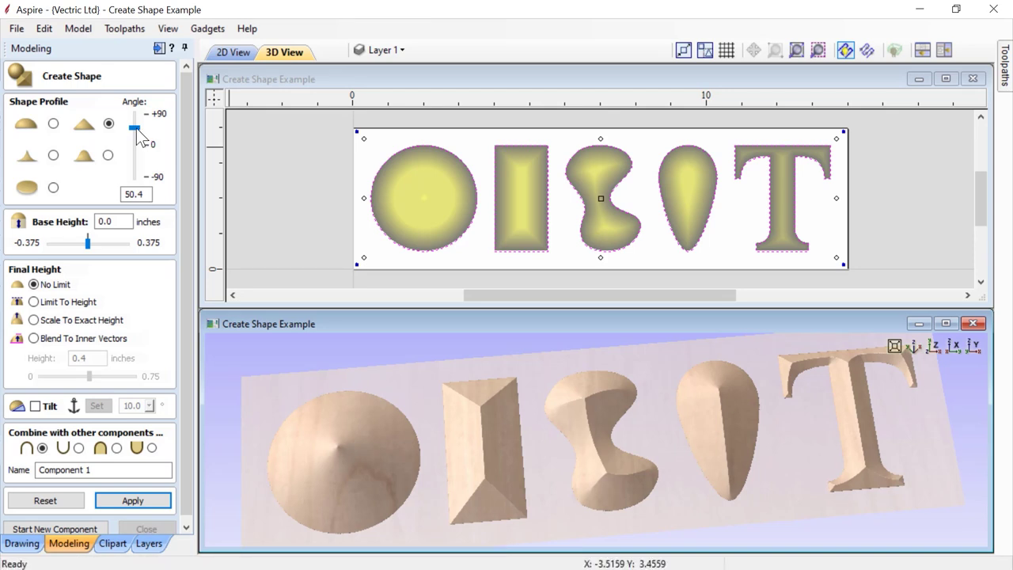
{"action": "left_click_drag", "start_coordinate": [137, 127], "coordinate": [138, 121]}
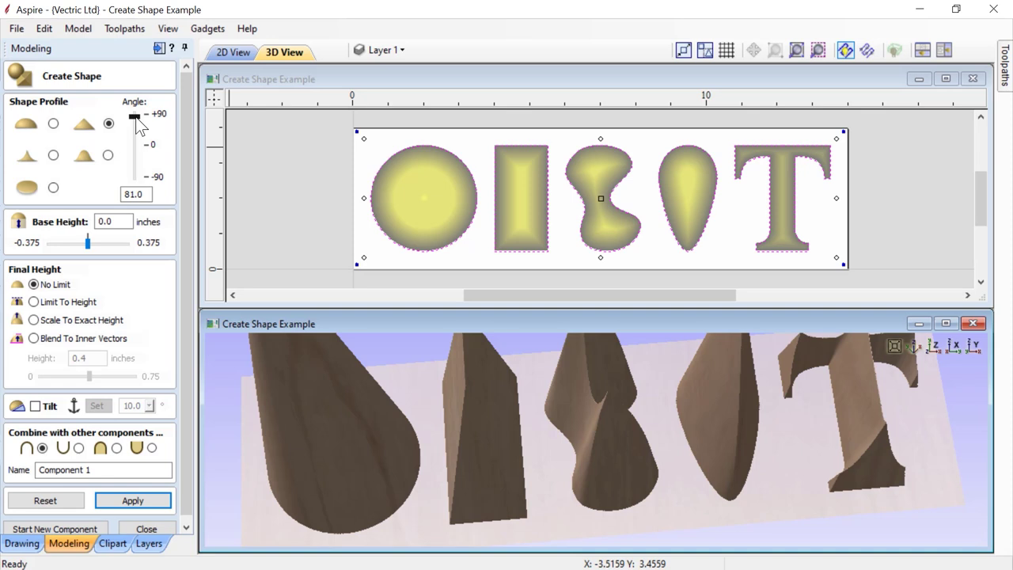
{"action": "left_click_drag", "start_coordinate": [138, 126], "coordinate": [139, 117]}
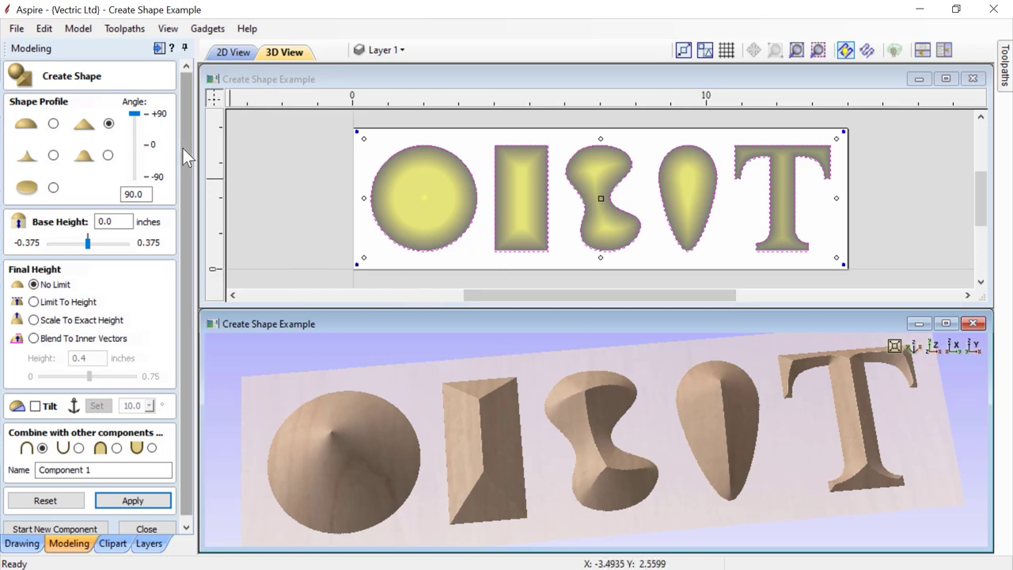
{"action": "left_click_drag", "start_coordinate": [134, 114], "coordinate": [139, 135]}
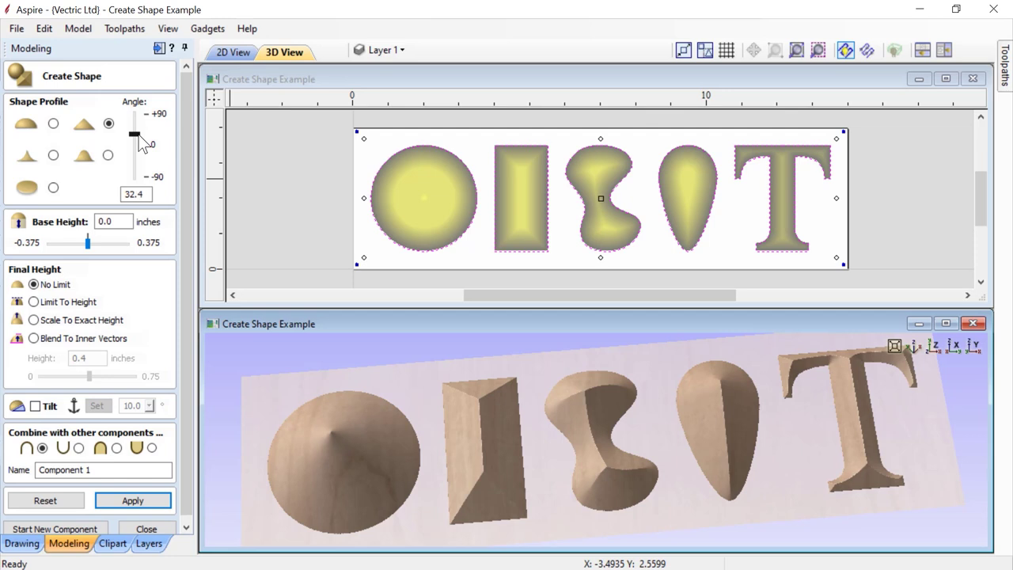
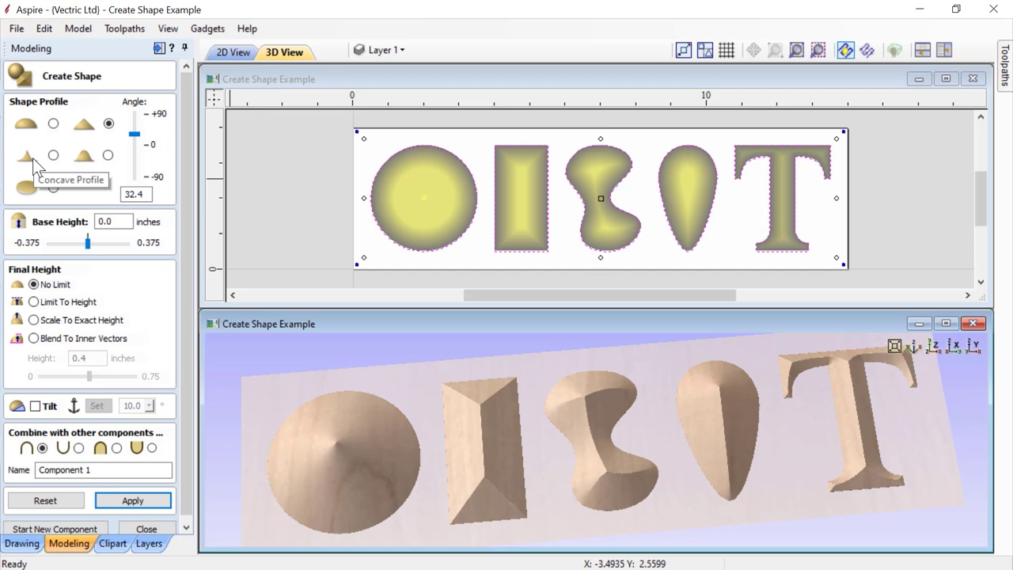
Change the shape profile of all five shapes to Concave and inspect them from a low angle
{"action": "left_click", "coordinate": [28, 158]}
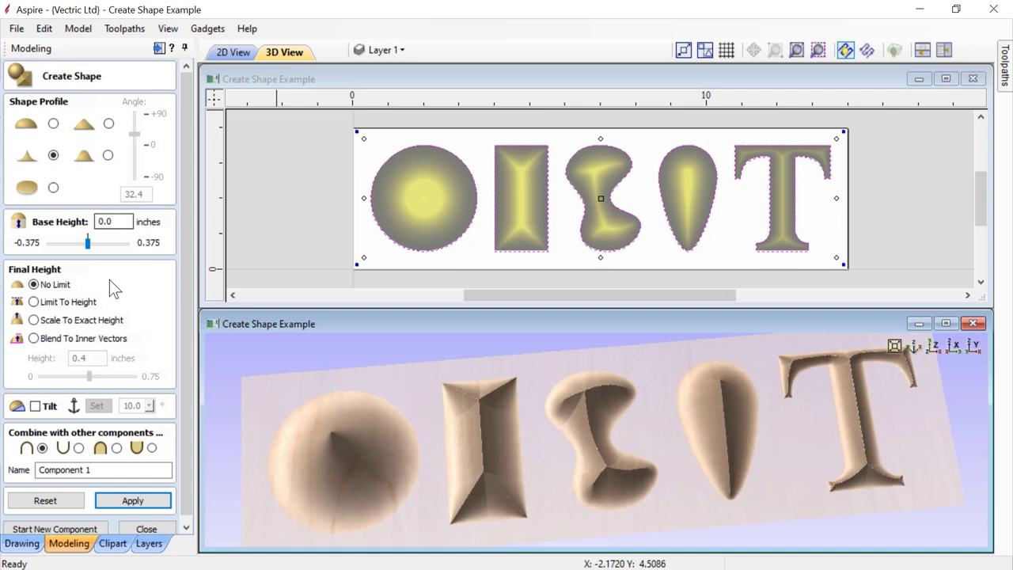
{"action": "left_click", "coordinate": [131, 222]}
{"action": "left_click_drag", "start_coordinate": [620, 506], "coordinate": [682, 401]}
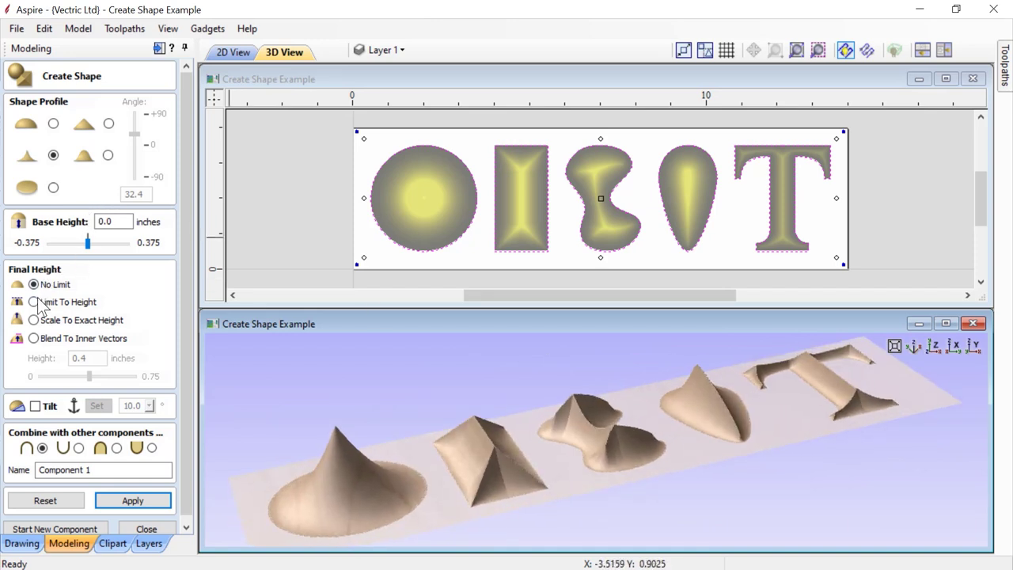
Try a base height of 0.1 inches on the concave shapes and set it back to 0
{"action": "double_click", "coordinate": [115, 221]}
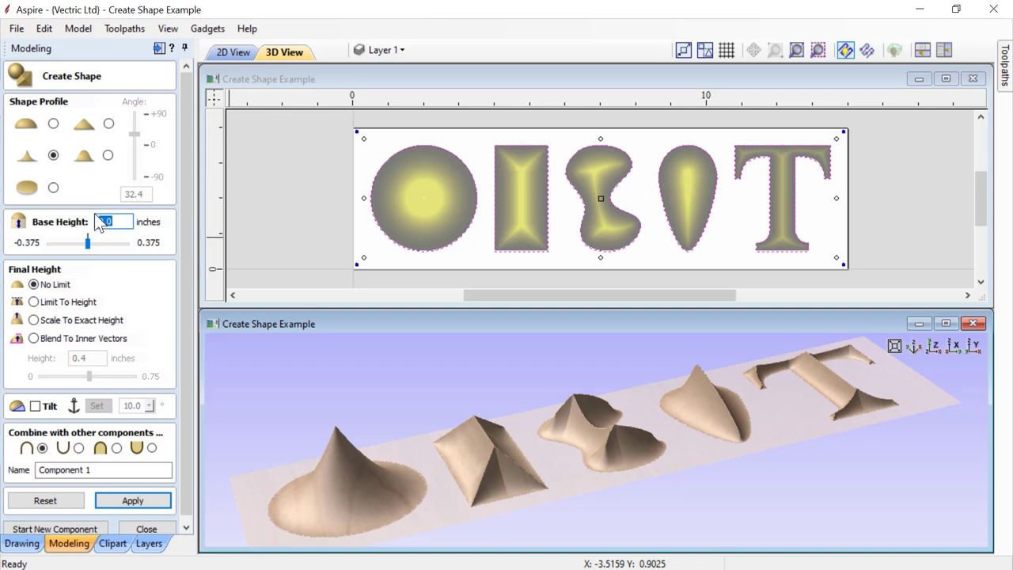
{"action": "type", "text": "0.1"}
{"action": "key", "text": "Return"}
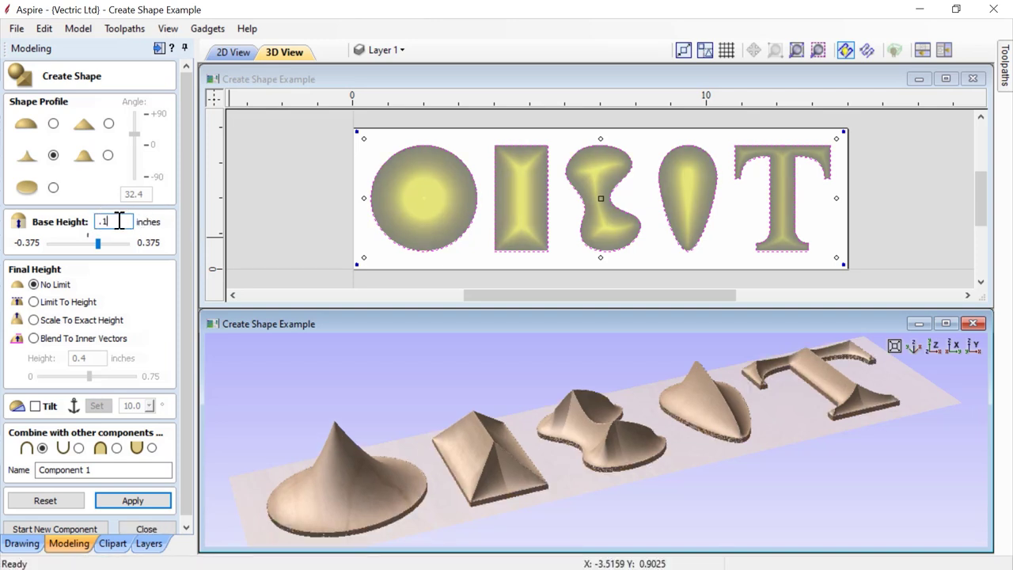
{"action": "left_click_drag", "start_coordinate": [120, 222], "coordinate": [85, 230]}
{"action": "type", "text": "0"}
{"action": "key", "text": "Return"}
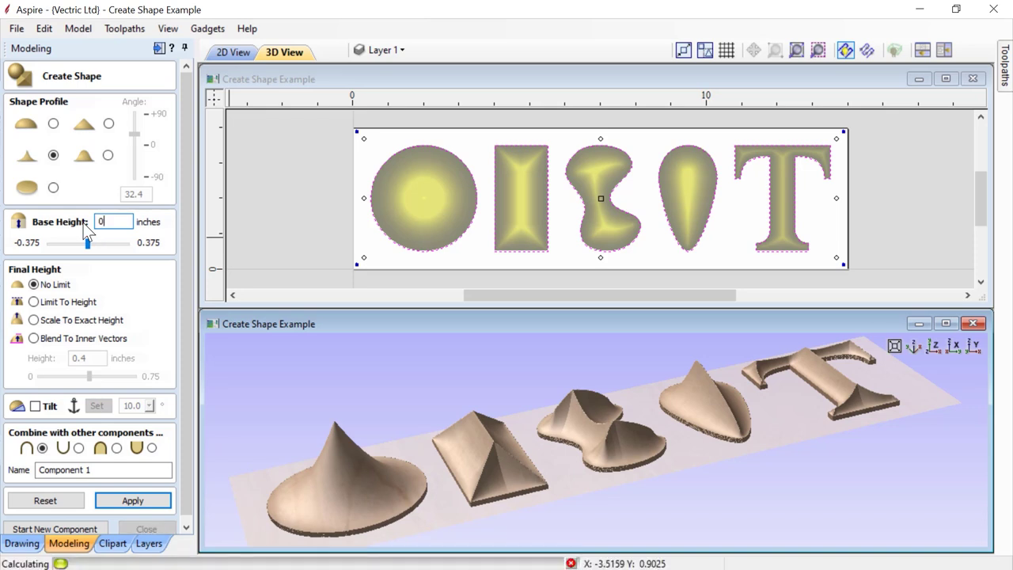
Limit the concave shapes' final height to 0.4 inches and examine their tops in the 3D view
{"action": "left_click", "coordinate": [35, 302]}
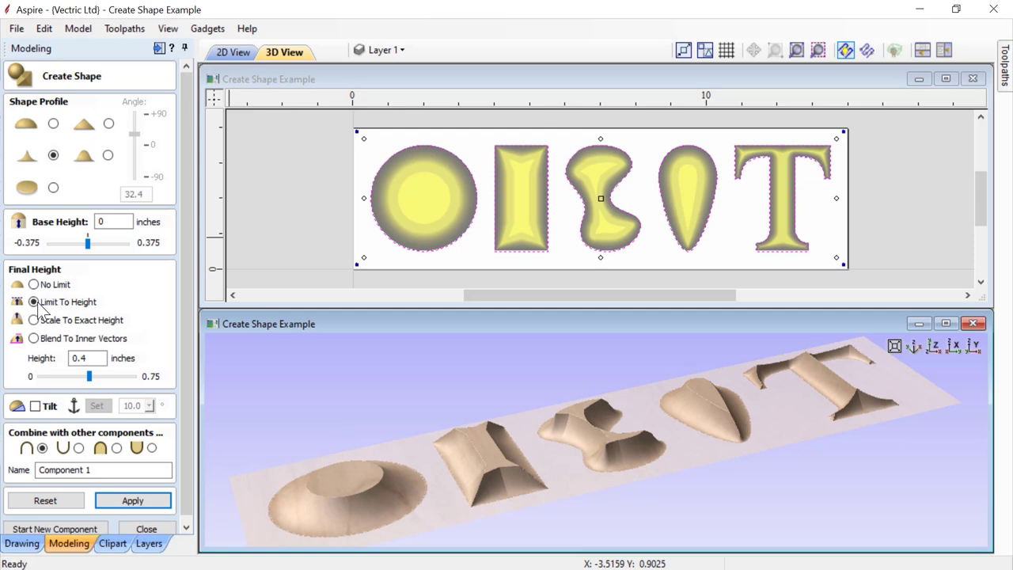
{"action": "left_click_drag", "start_coordinate": [701, 412], "coordinate": [689, 455]}
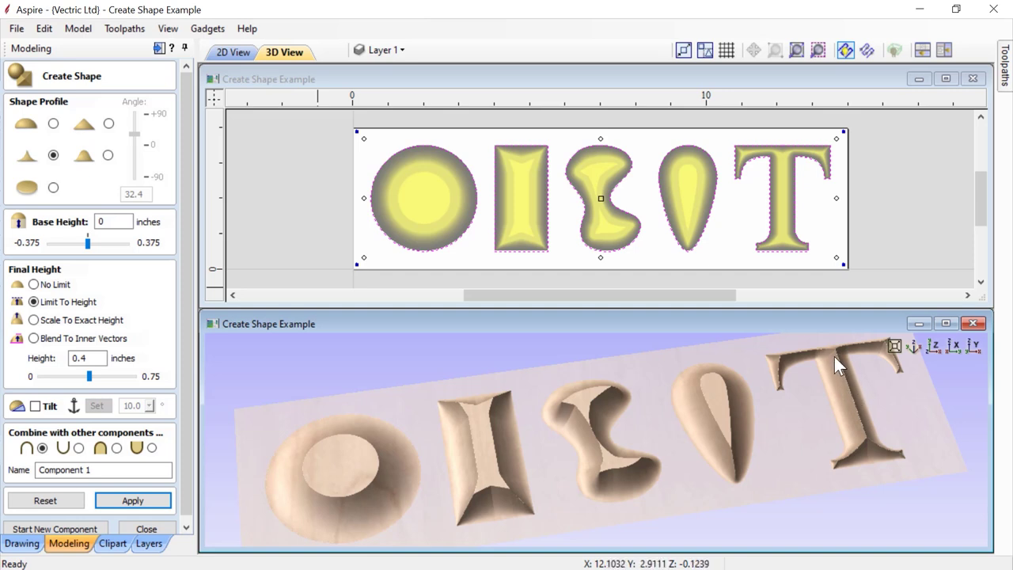
{"action": "left_click_drag", "start_coordinate": [843, 362], "coordinate": [601, 402]}
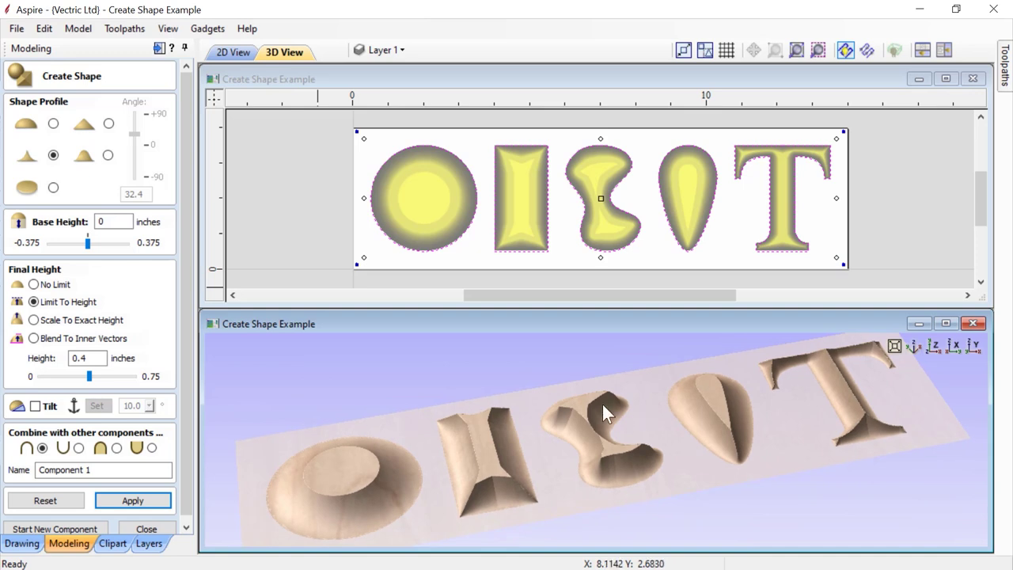
Scale the concave shapes to an exact final height of 0.5 inches
{"action": "left_click", "coordinate": [33, 320]}
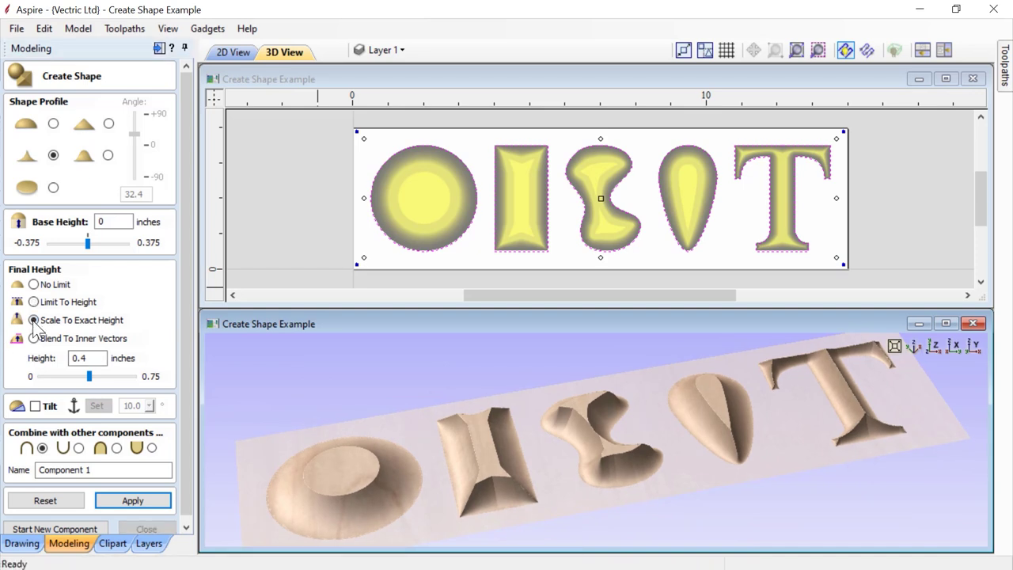
{"action": "left_click_drag", "start_coordinate": [91, 352], "coordinate": [65, 363]}
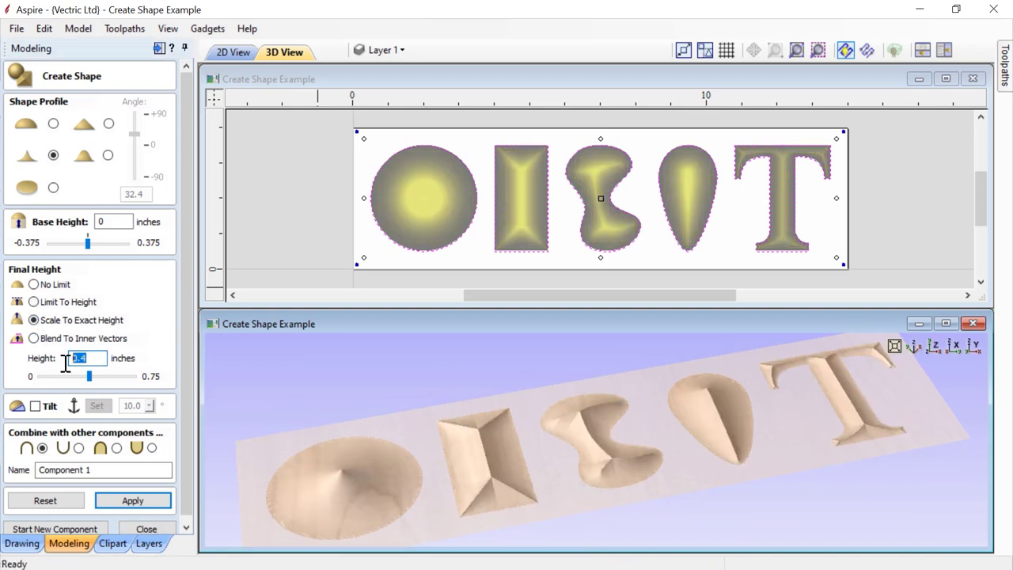
{"action": "type", "text": ".5"}
{"action": "key", "text": "Return"}
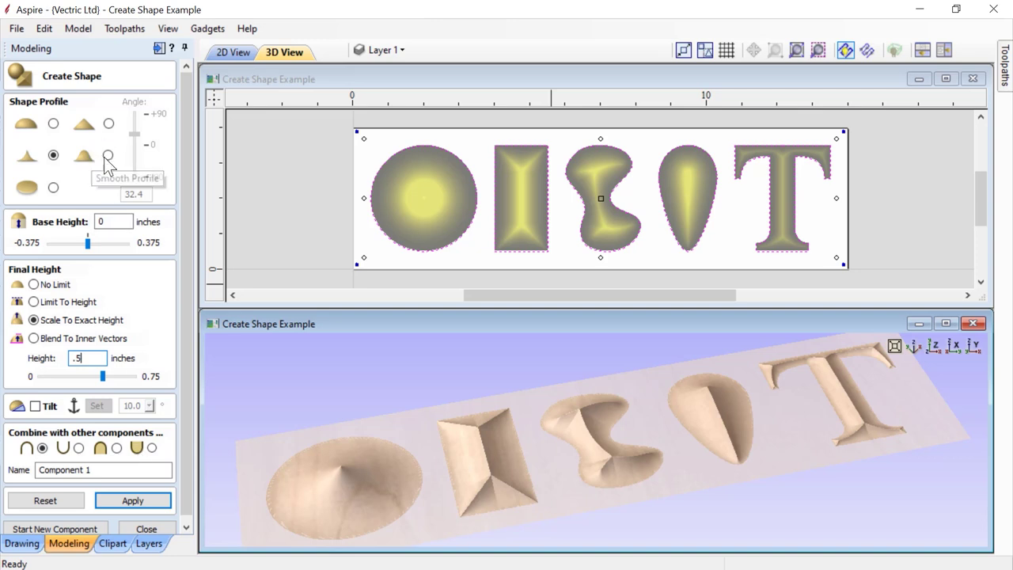
Switch the five shapes to the smooth profile, scale them to an exact height of 1 inch, and inspect them in 3D
{"action": "left_click", "coordinate": [108, 156]}
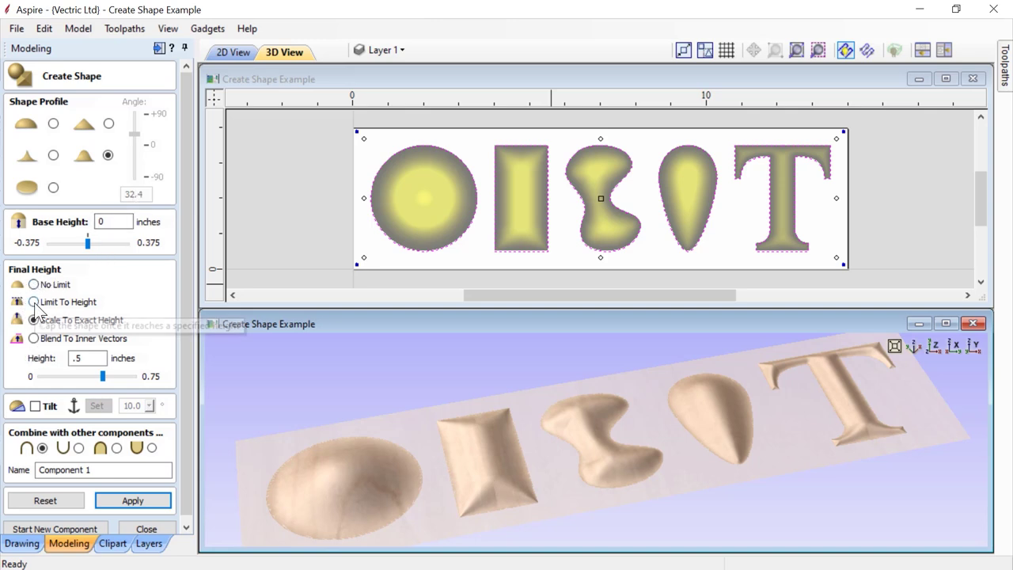
{"action": "double_click", "coordinate": [75, 358]}
{"action": "type", "text": "1"}
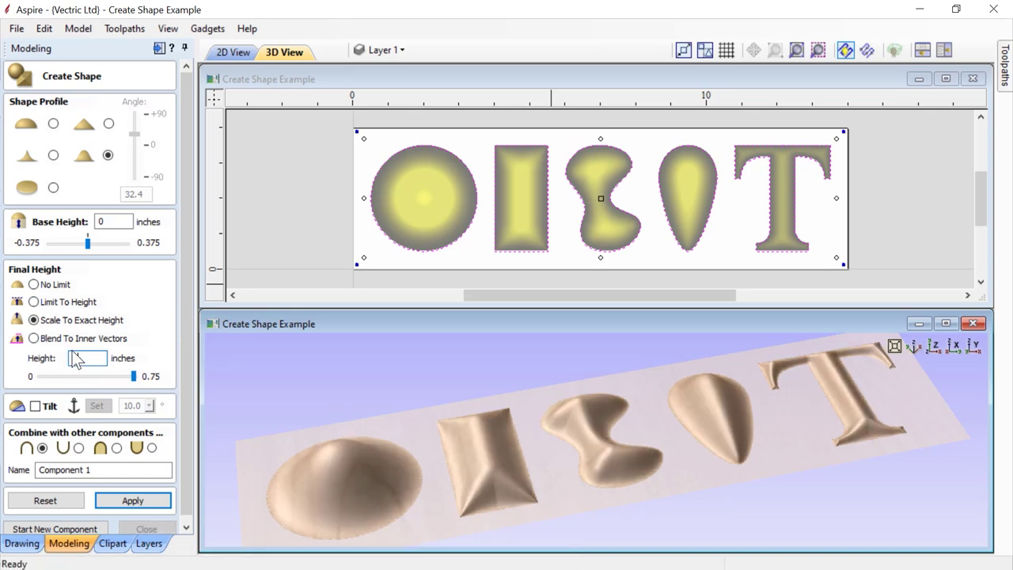
{"action": "mouse_move", "coordinate": [652, 430]}
{"action": "left_mouse_down"}
{"action": "mouse_move", "coordinate": [651, 505]}
{"action": "mouse_move", "coordinate": [642, 413]}
{"action": "mouse_move", "coordinate": [643, 434]}
{"action": "left_mouse_up"}
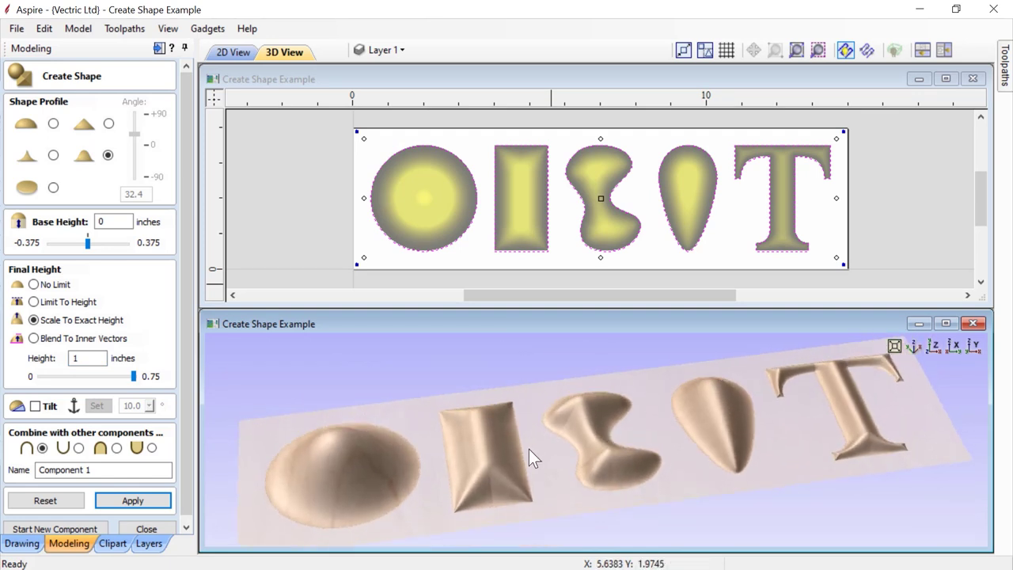
Change the shapes to the flat profile with a base height of 0.25 inches and inspect the raised plateaus in 3D
{"action": "left_click", "coordinate": [53, 187]}
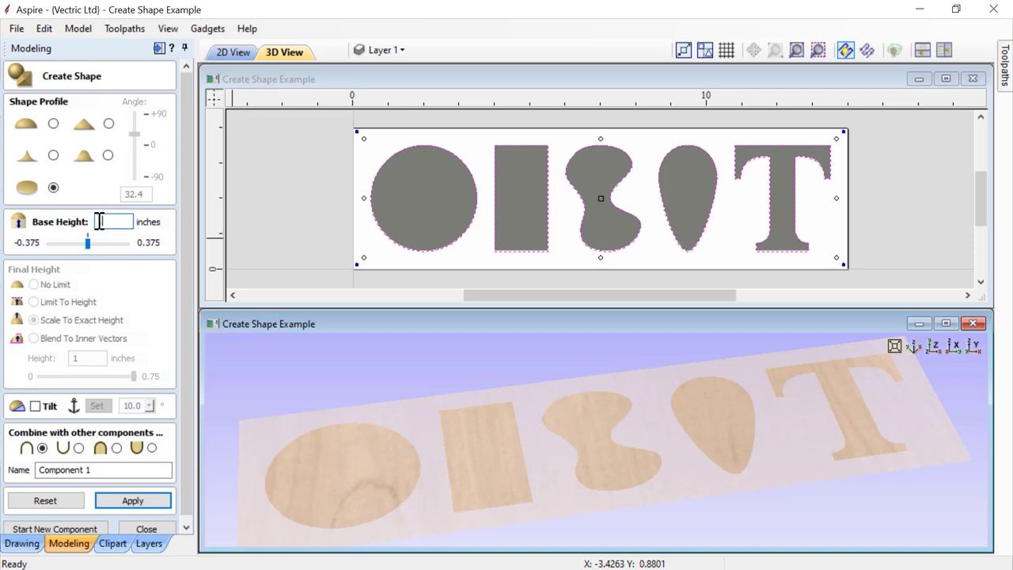
{"action": "type", "text": ".25"}
{"action": "key", "text": "Return"}
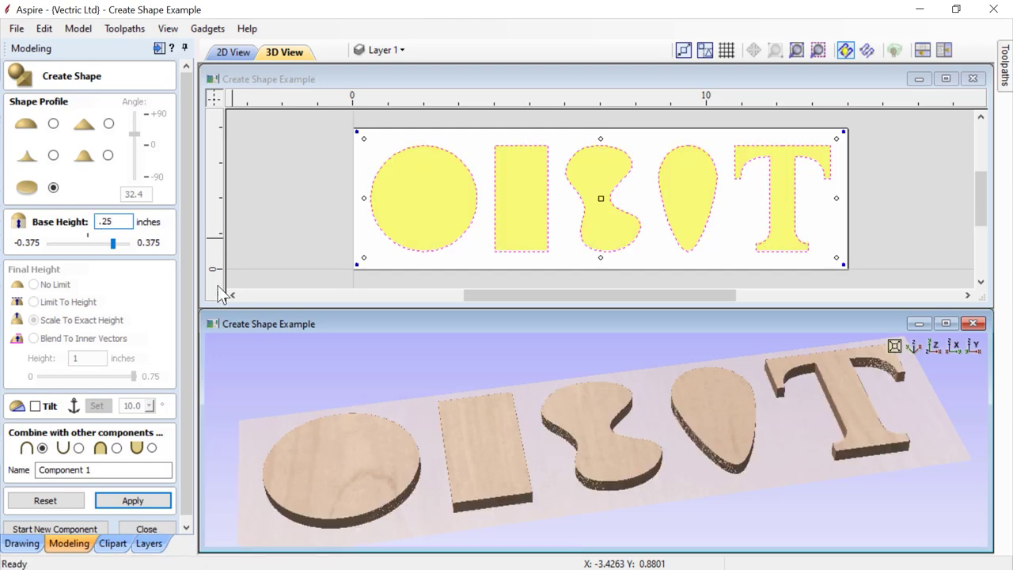
{"action": "mouse_move", "coordinate": [641, 447]}
{"action": "left_mouse_down"}
{"action": "mouse_move", "coordinate": [655, 435]}
{"action": "mouse_move", "coordinate": [633, 489]}
{"action": "mouse_move", "coordinate": [632, 426]}
{"action": "mouse_move", "coordinate": [624, 456]}
{"action": "left_mouse_up"}
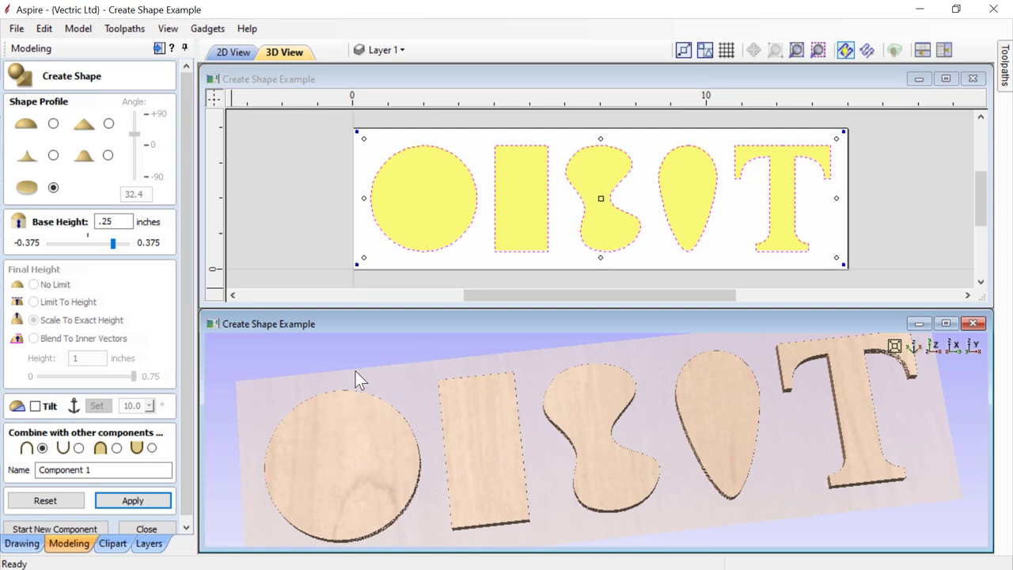
Close the Create Shape tool and delete the flat component made from the five shapes
{"action": "left_click", "coordinate": [162, 526]}
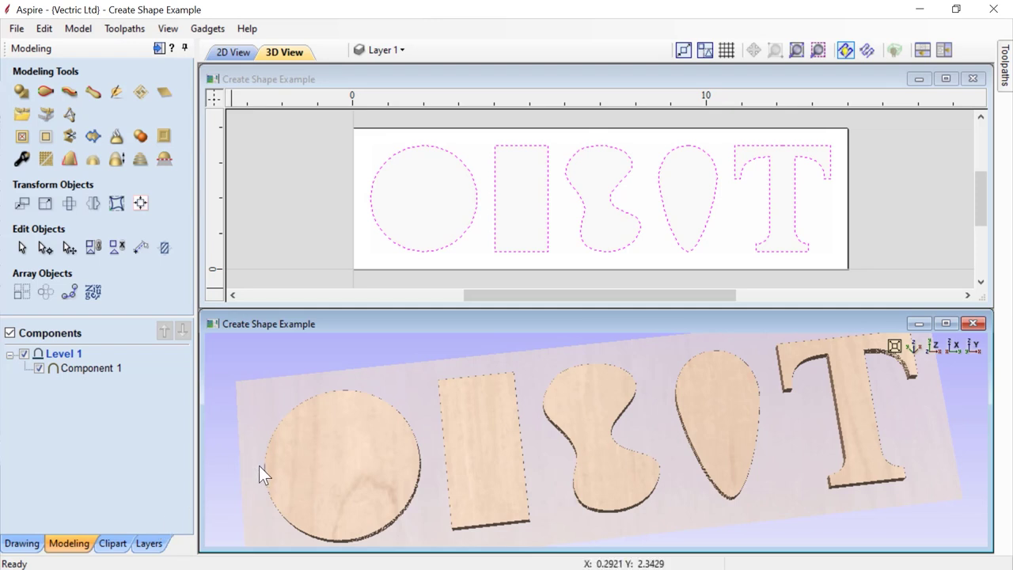
{"action": "left_click", "coordinate": [341, 473]}
{"action": "key", "text": "Delete"}
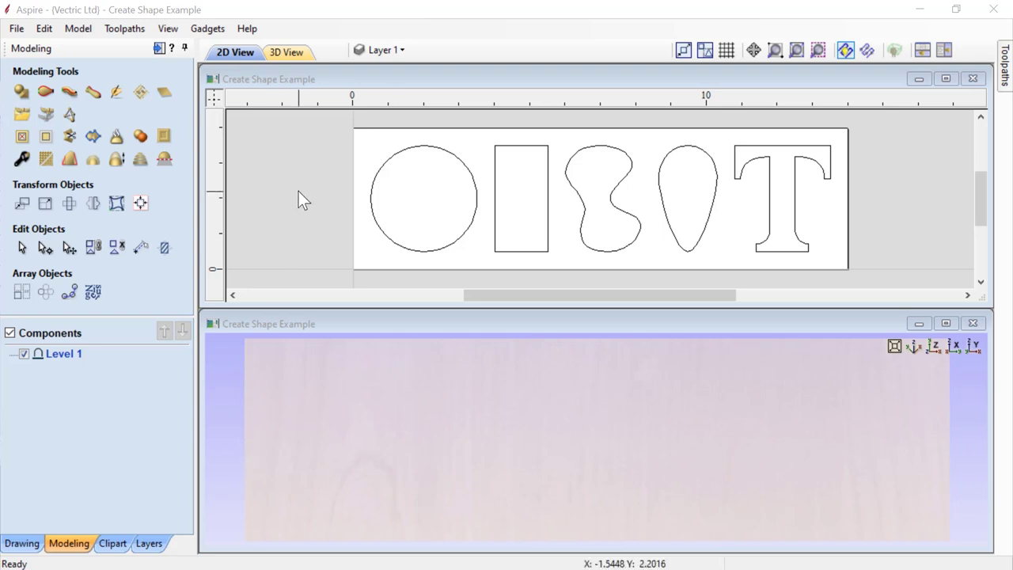
Hide Layer 1, then show the Blend To Inner Vectors layer and make it the active layer
{"action": "left_click", "coordinate": [403, 51]}
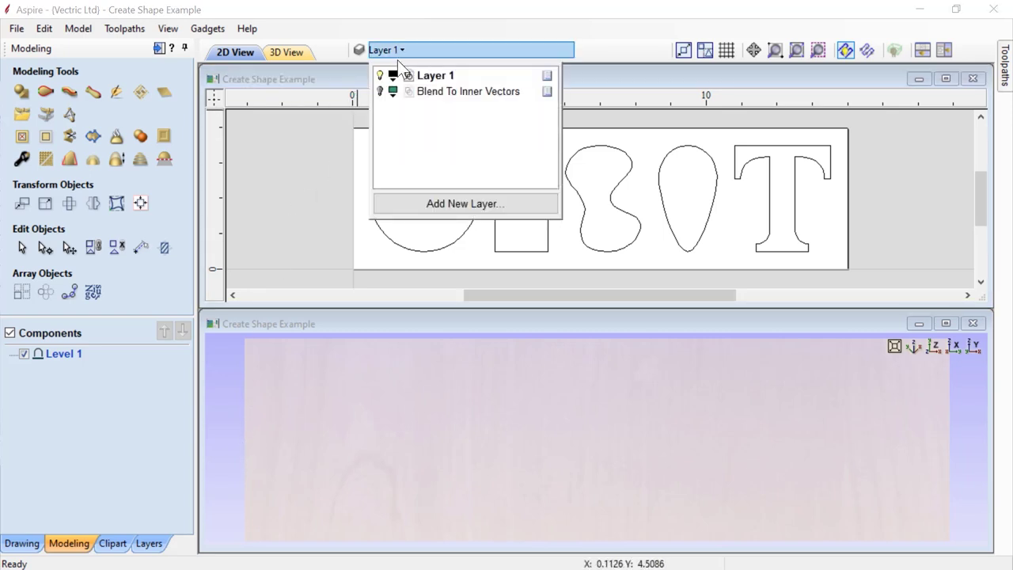
{"action": "left_click", "coordinate": [380, 76]}
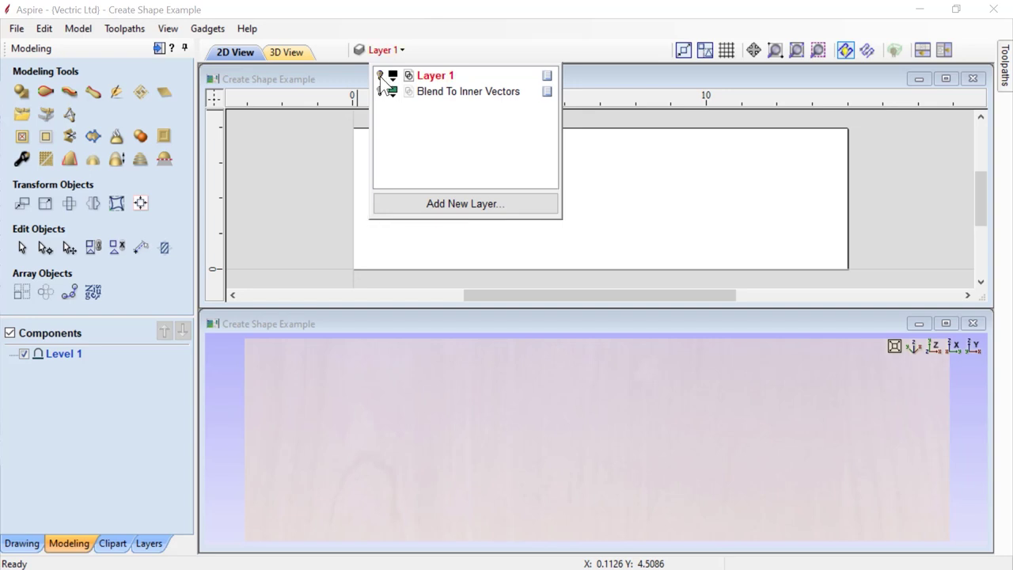
{"action": "left_click", "coordinate": [379, 92]}
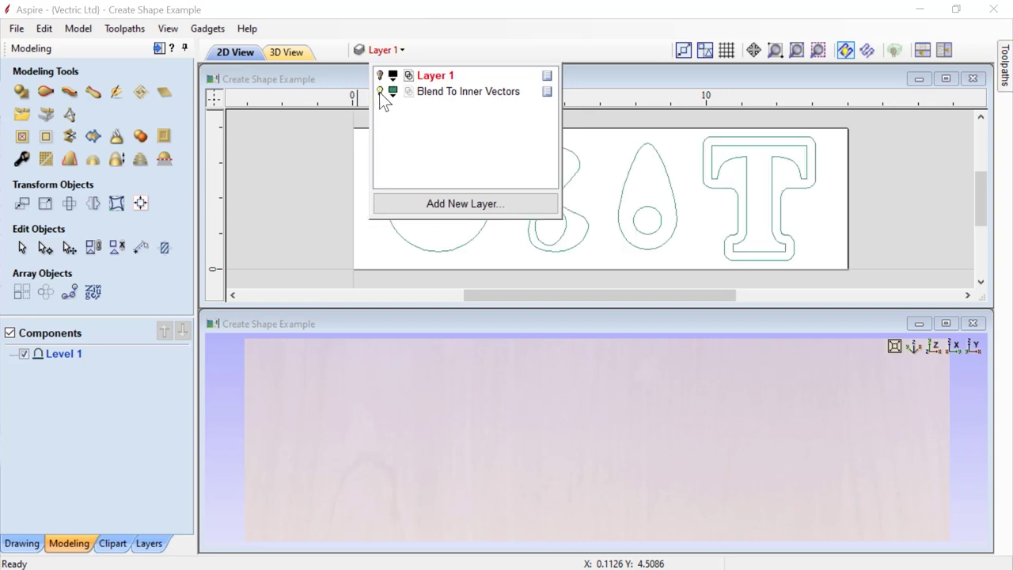
{"action": "left_click", "coordinate": [450, 91]}
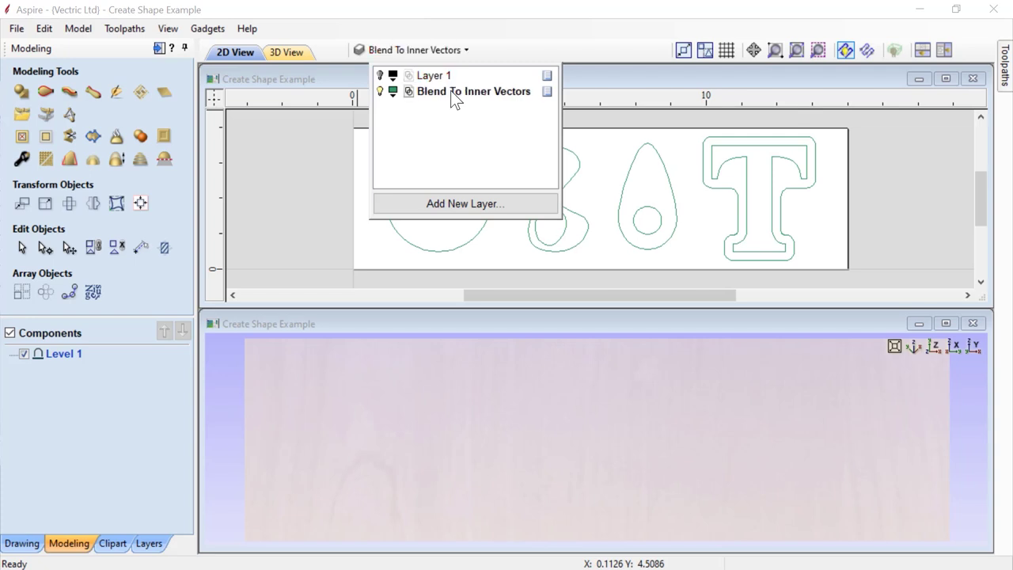
{"action": "left_click", "coordinate": [315, 192]}
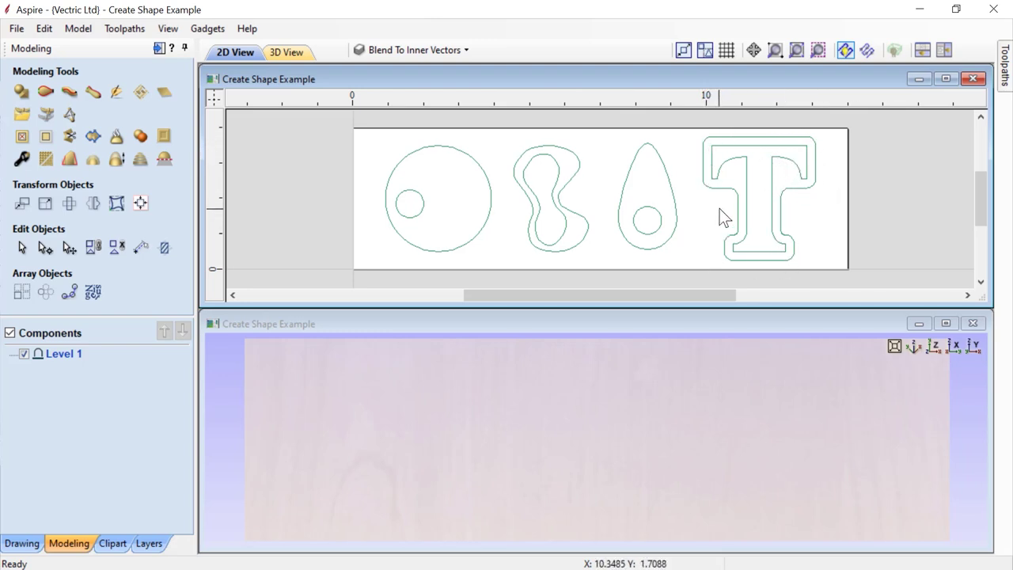
Create a curved shape from the large circle blended to its small inner circle, and inspect it in 3D
{"action": "left_click", "coordinate": [21, 92]}
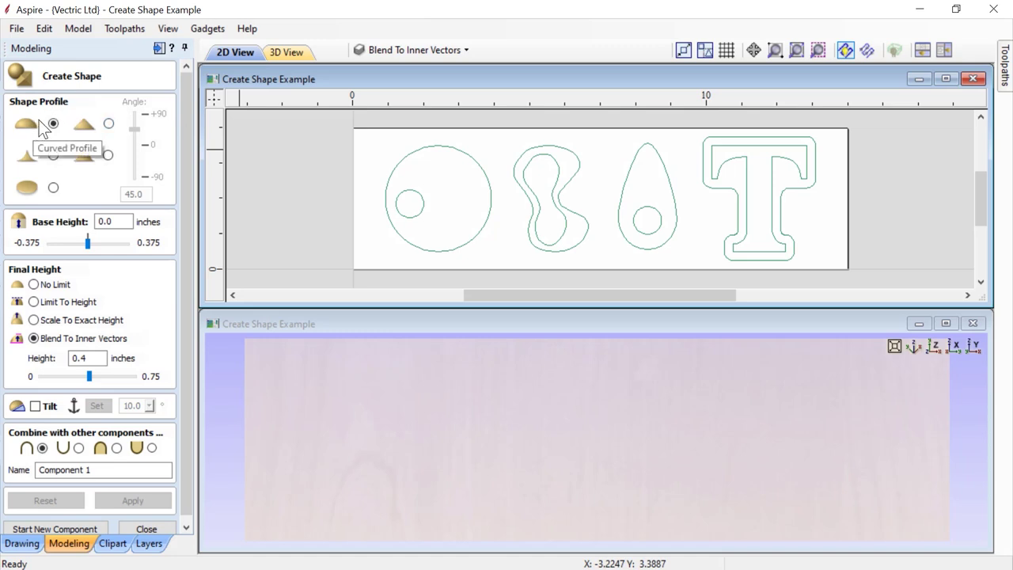
{"action": "left_click", "coordinate": [483, 170]}
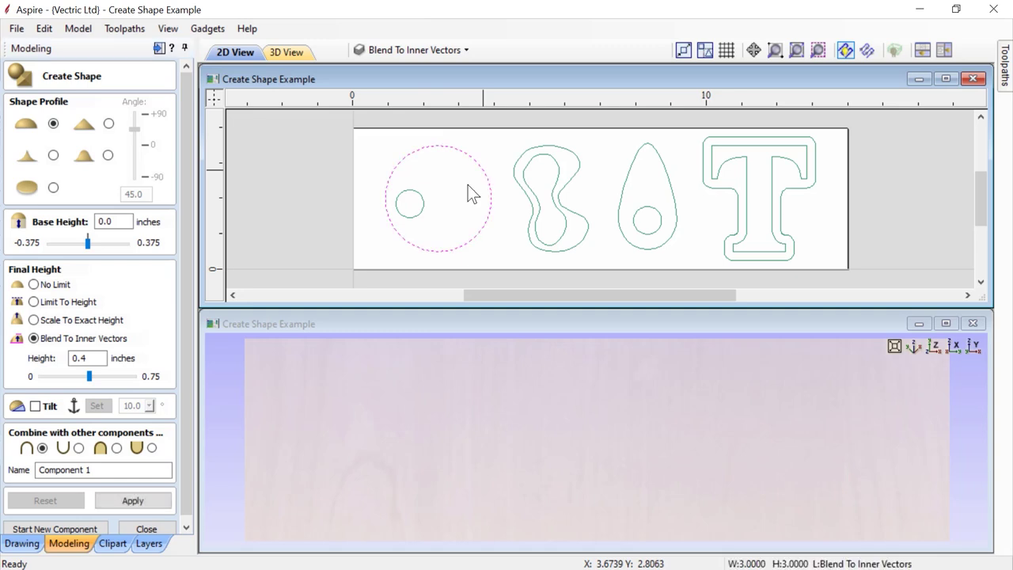
{"action": "left_click", "coordinate": [424, 206], "text": "shift"}
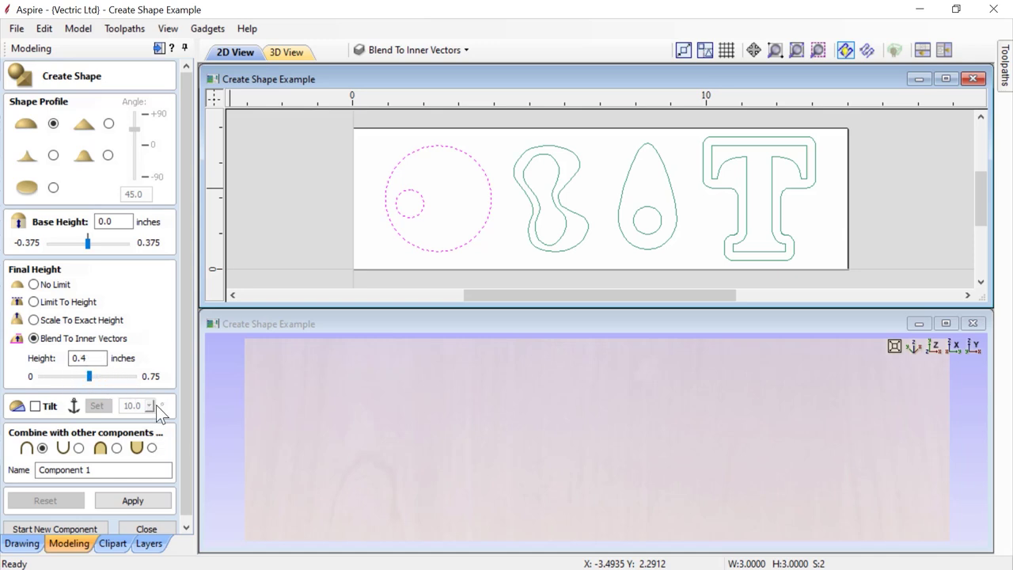
{"action": "left_click", "coordinate": [118, 502]}
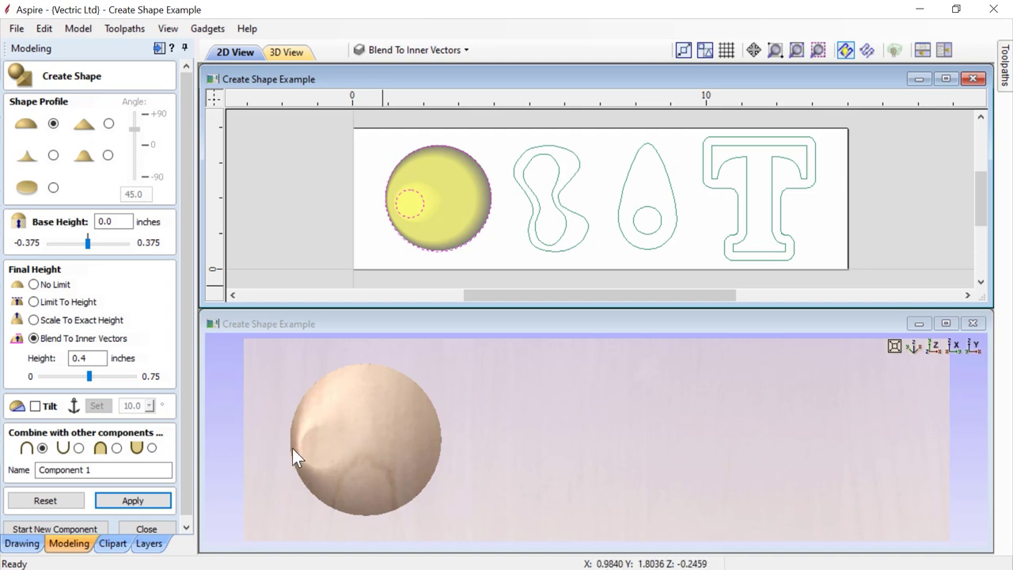
{"action": "left_click_drag", "start_coordinate": [455, 497], "coordinate": [618, 446]}
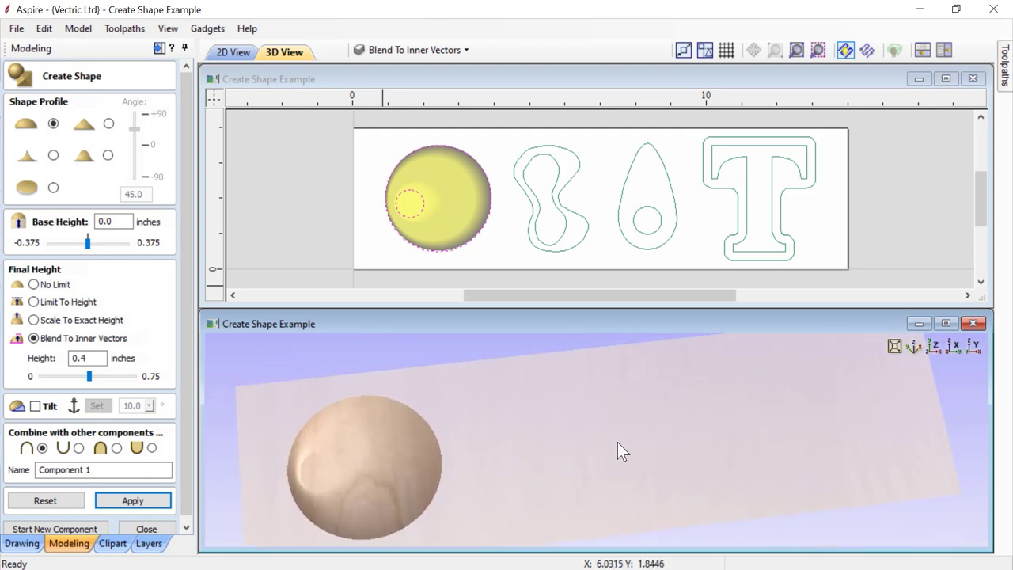
Start a new component and create a curved shape from the freeform blob outline blended to its inner vector
{"action": "left_click", "coordinate": [100, 528]}
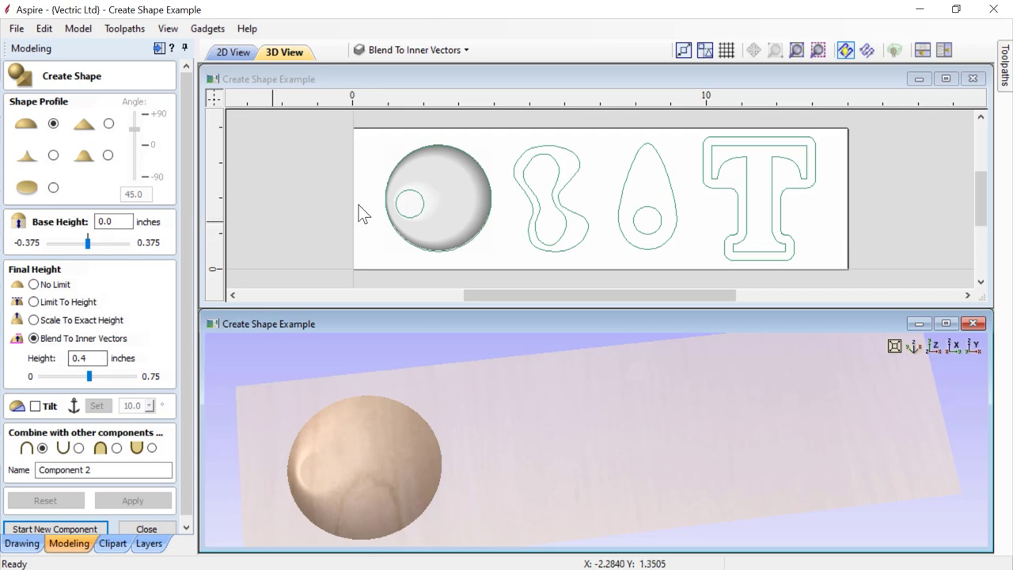
{"action": "left_click", "coordinate": [582, 223]}
{"action": "left_click", "coordinate": [581, 223]}
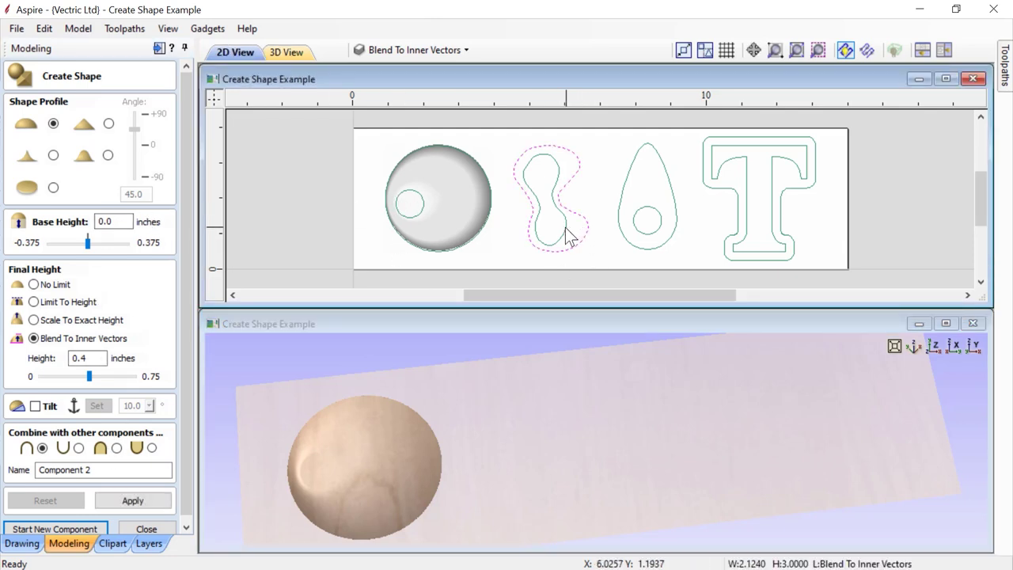
{"action": "left_click", "coordinate": [144, 505]}
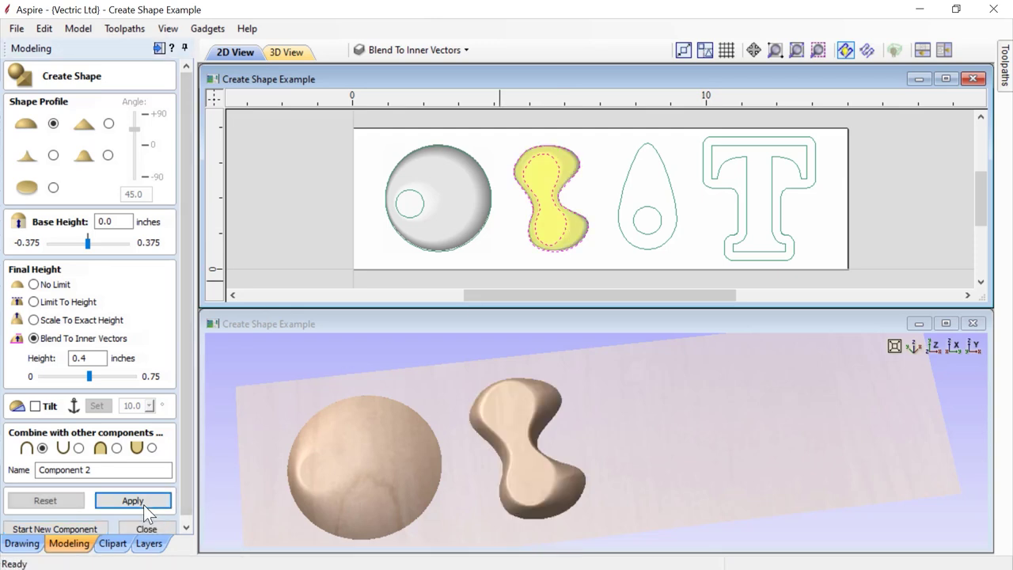
Start another component, blend the teardrop outline to its inner circle with the curved profile, and inspect the result in 3D
{"action": "left_click", "coordinate": [87, 526]}
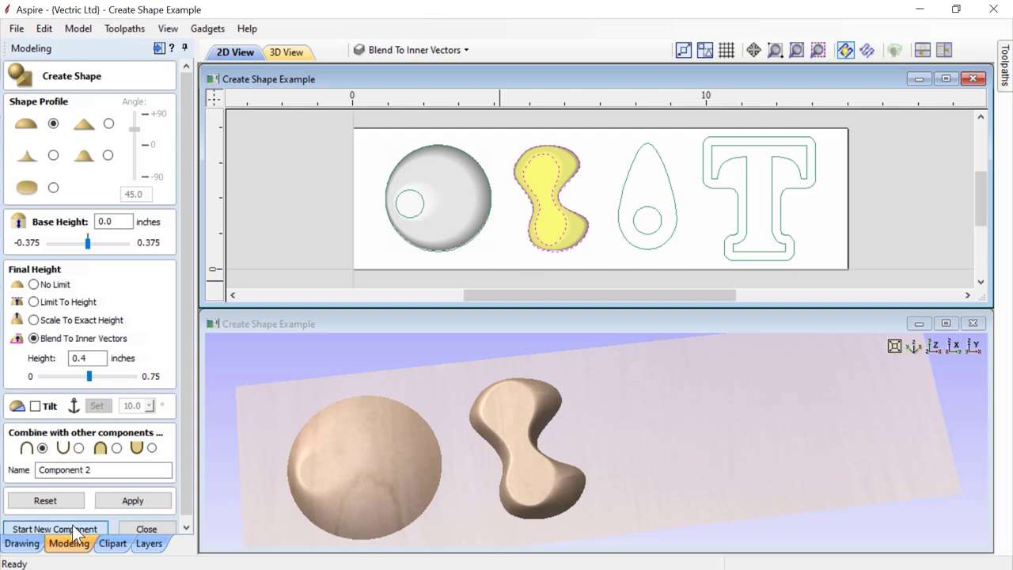
{"action": "left_click", "coordinate": [672, 237]}
{"action": "left_click", "coordinate": [657, 230], "text": "shift"}
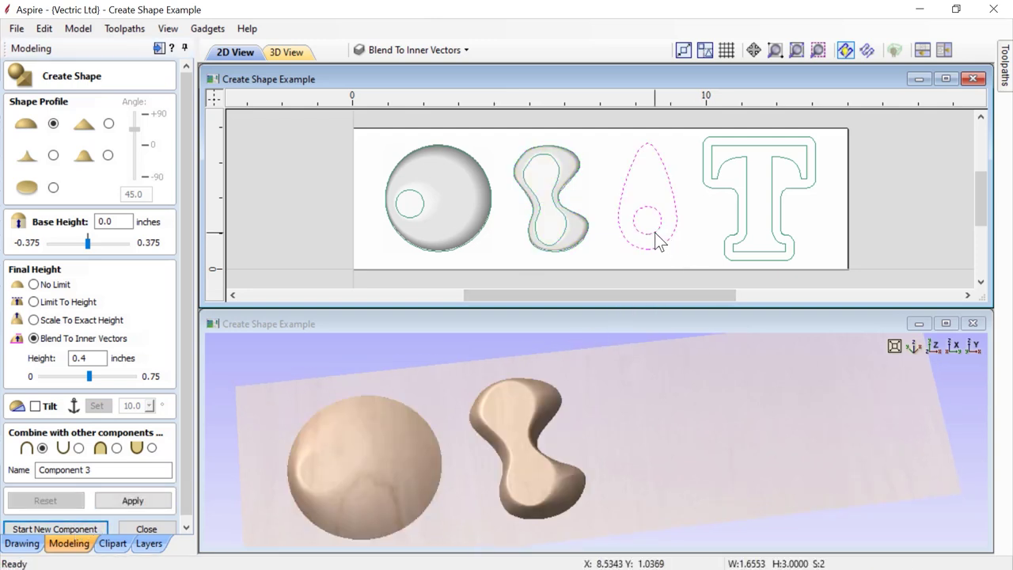
{"action": "left_click", "coordinate": [133, 500]}
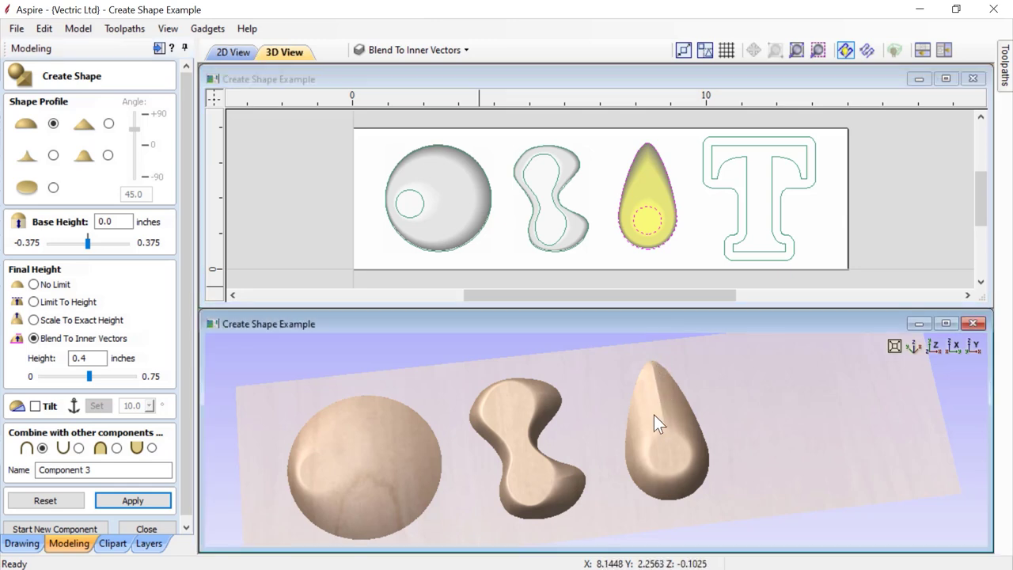
{"action": "mouse_move", "coordinate": [655, 410]}
{"action": "left_mouse_down"}
{"action": "mouse_move", "coordinate": [668, 431]}
{"action": "mouse_move", "coordinate": [650, 440]}
{"action": "left_mouse_up"}
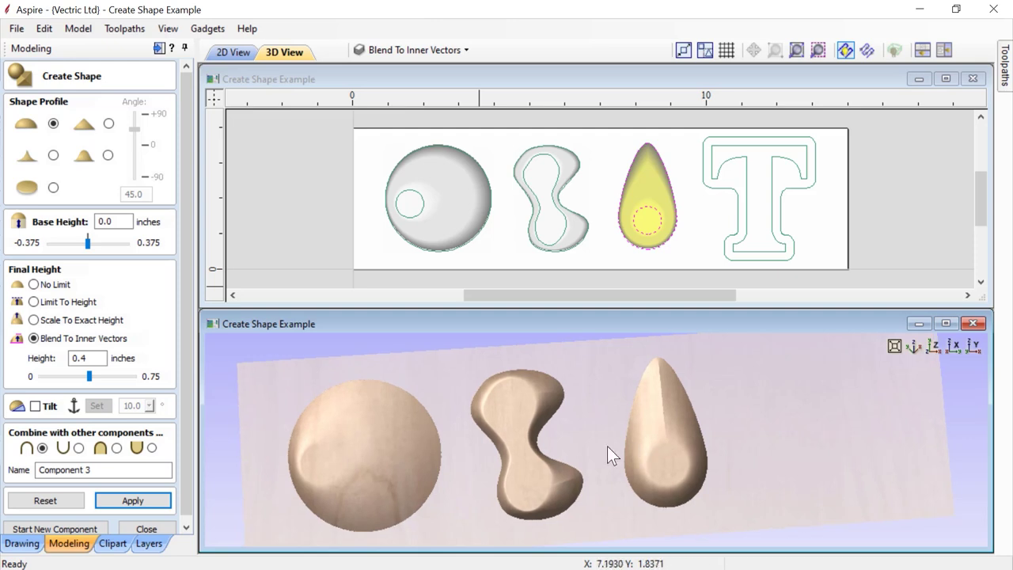
Create a separate curved component from the T's outer border blended to its inner letter, and close the Create Shape tool
{"action": "left_click", "coordinate": [54, 529]}
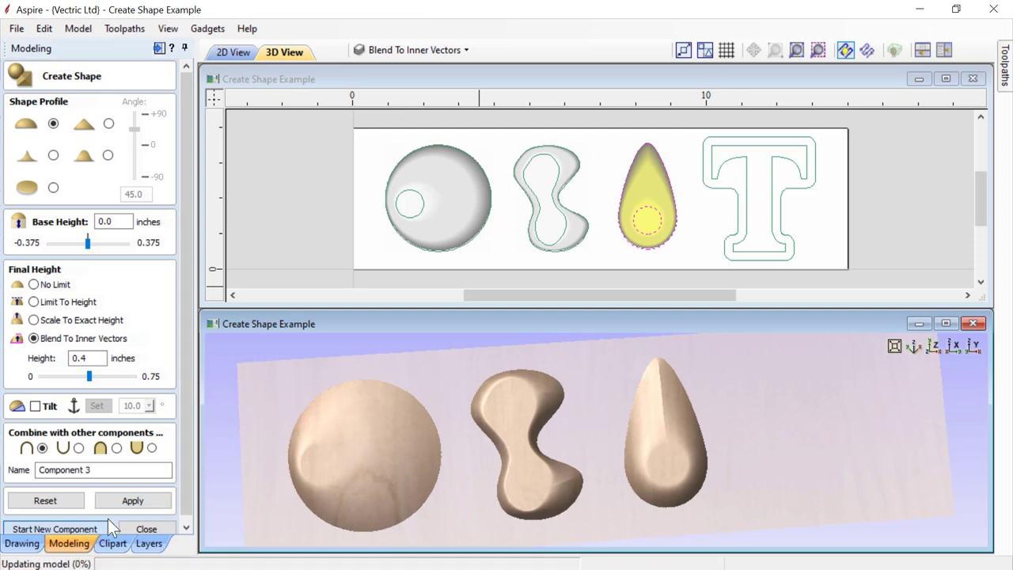
{"action": "left_click", "coordinate": [737, 261]}
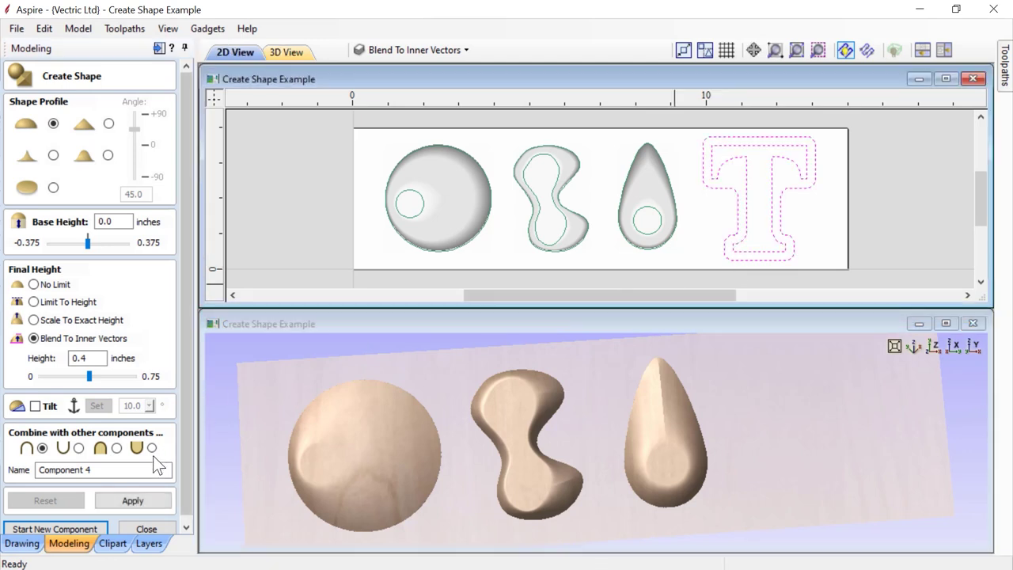
{"action": "left_click", "coordinate": [129, 502]}
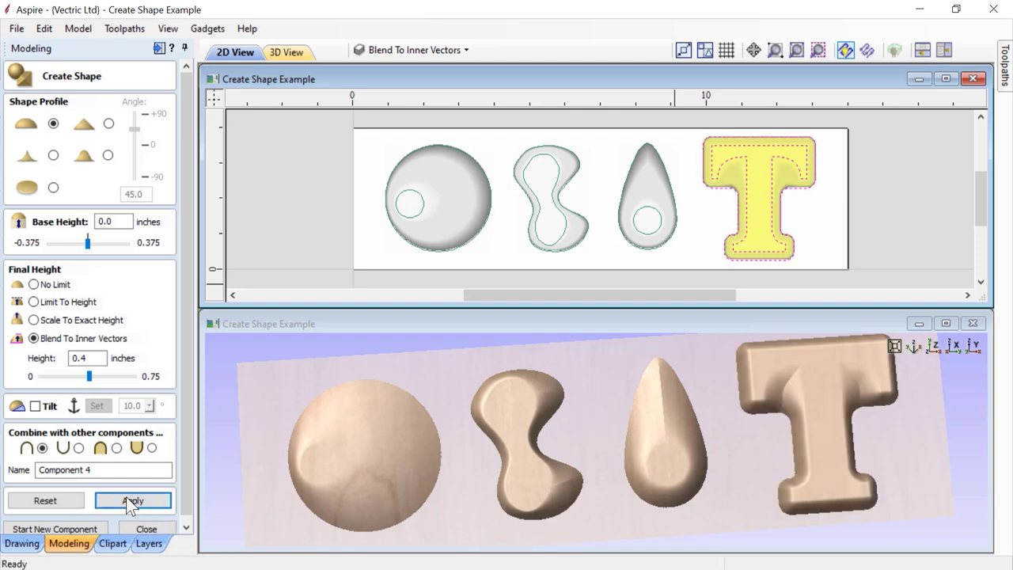
{"action": "left_click", "coordinate": [144, 529]}
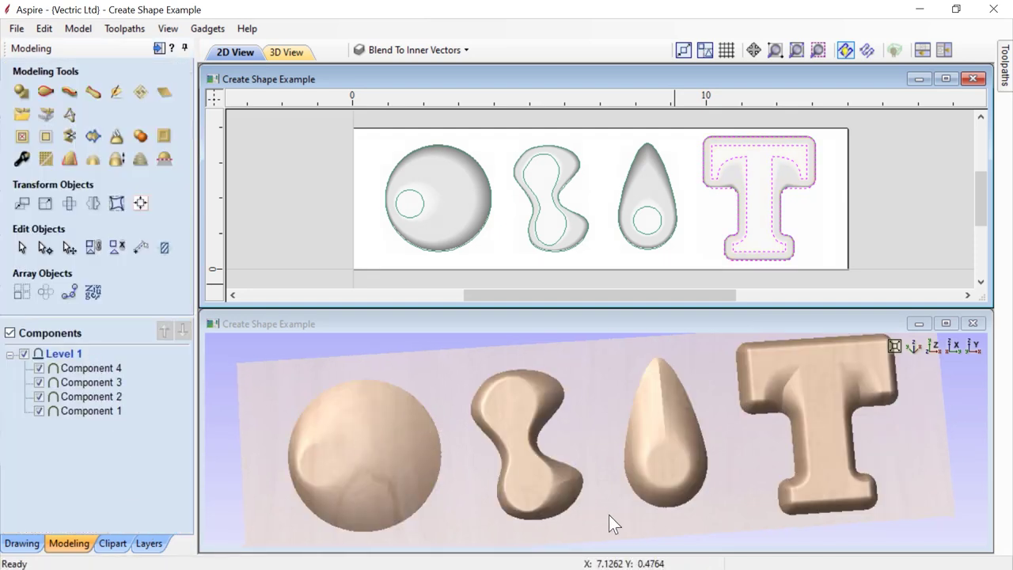
{"action": "mouse_move", "coordinate": [608, 512]}
{"action": "left_mouse_down"}
{"action": "mouse_move", "coordinate": [648, 425]}
{"action": "mouse_move", "coordinate": [622, 515]}
{"action": "mouse_move", "coordinate": [604, 510]}
{"action": "left_mouse_up"}
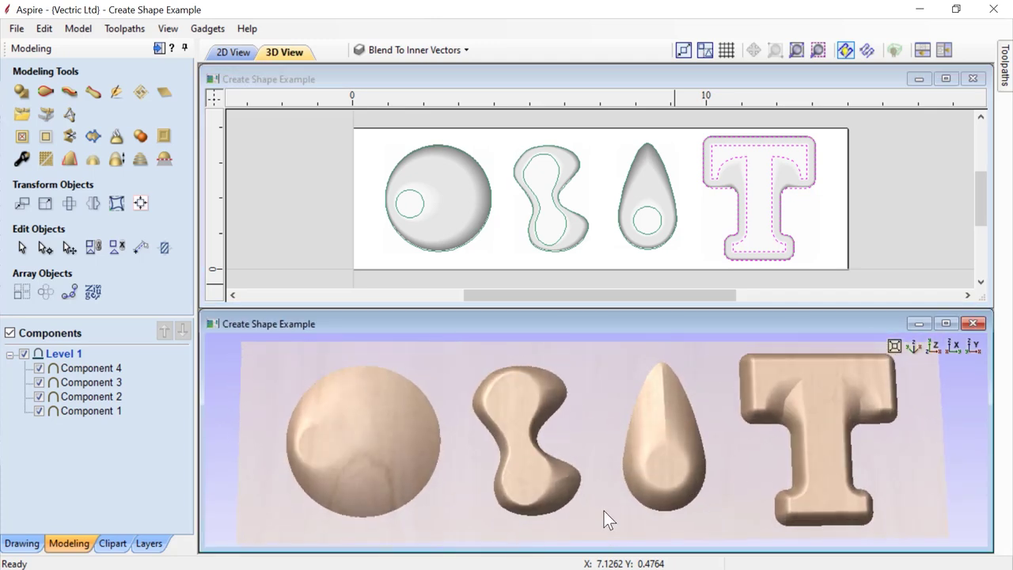
Delete all four components from Level 1 and clear the vector selection
{"action": "left_click", "coordinate": [87, 369]}
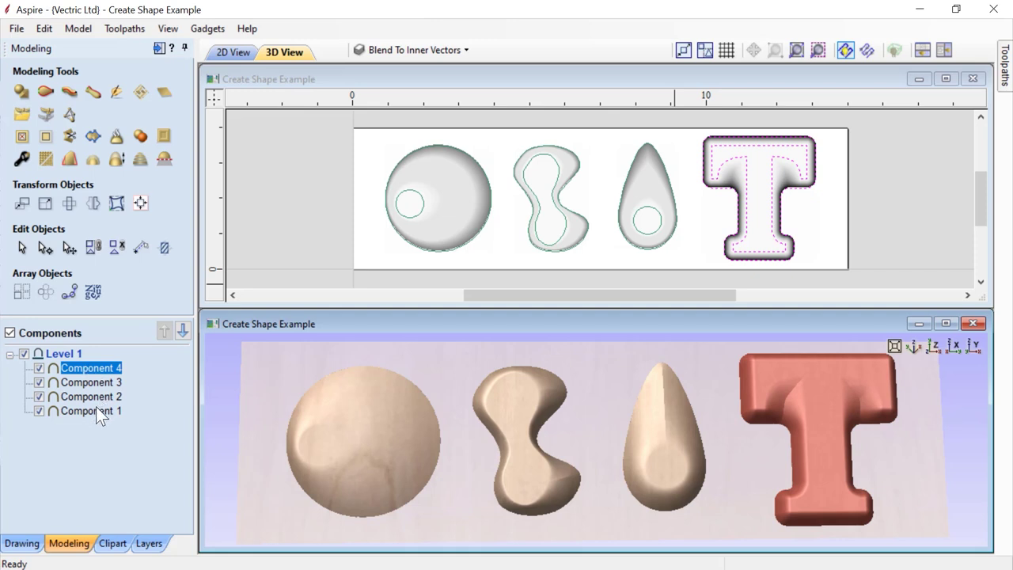
{"action": "left_click", "coordinate": [96, 408], "text": "shift"}
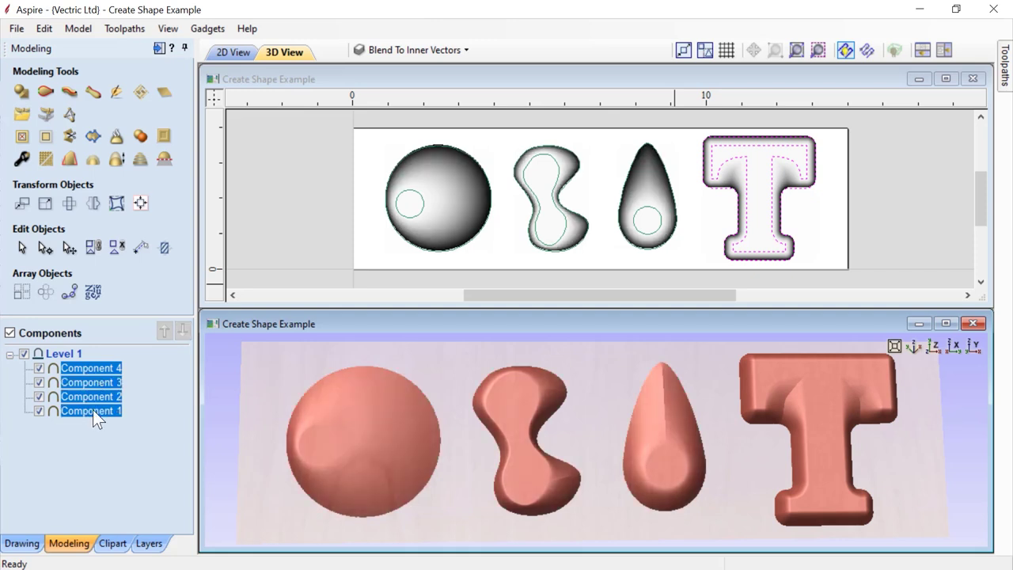
{"action": "key", "text": "Delete"}
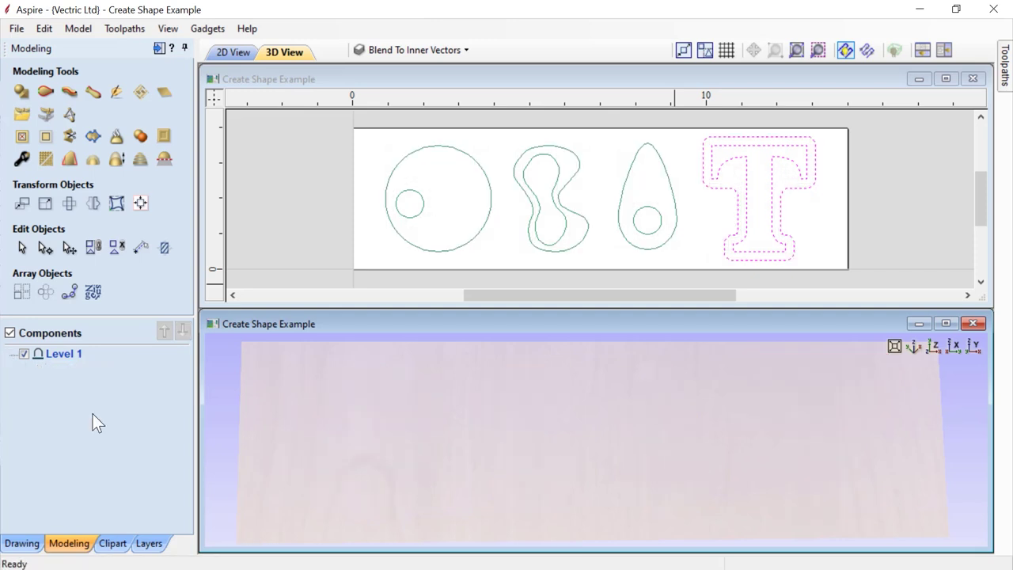
{"action": "left_click", "coordinate": [257, 228]}
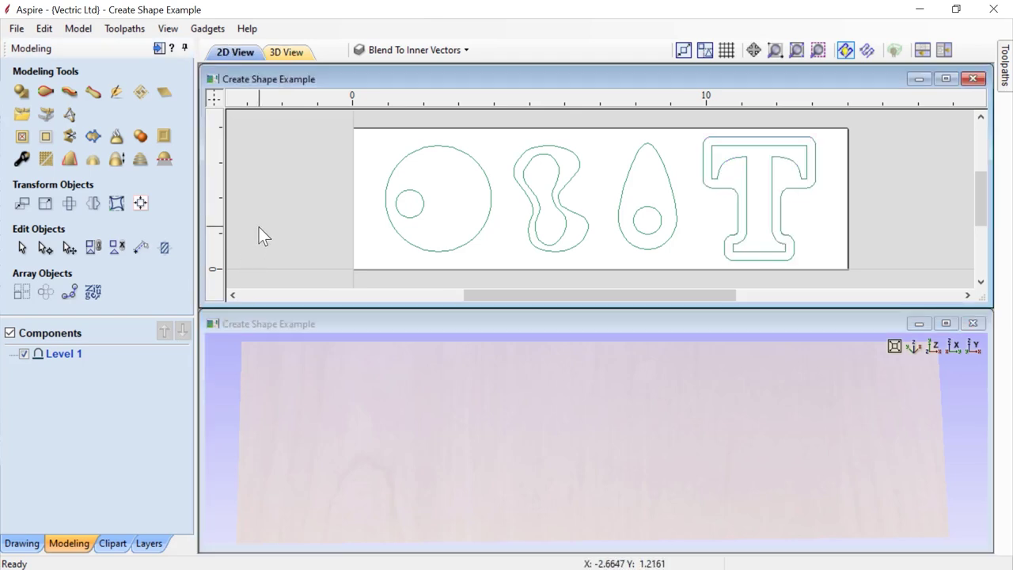
Create one curved shape from all the vectors together, blended to their inner vectors at a height of 0.4 inches
{"action": "left_click", "coordinate": [21, 93]}
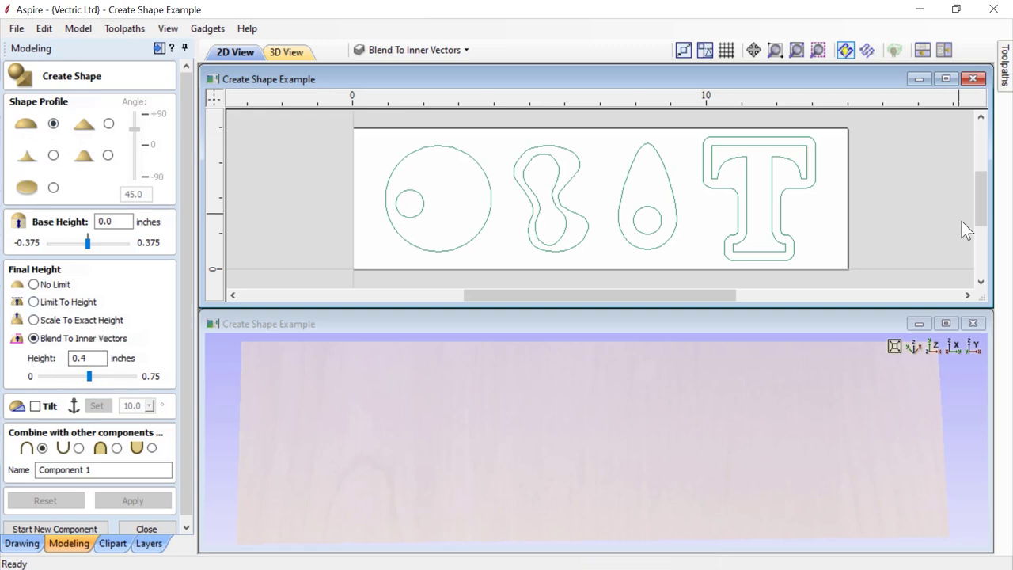
{"action": "left_click_drag", "start_coordinate": [931, 233], "coordinate": [356, 162]}
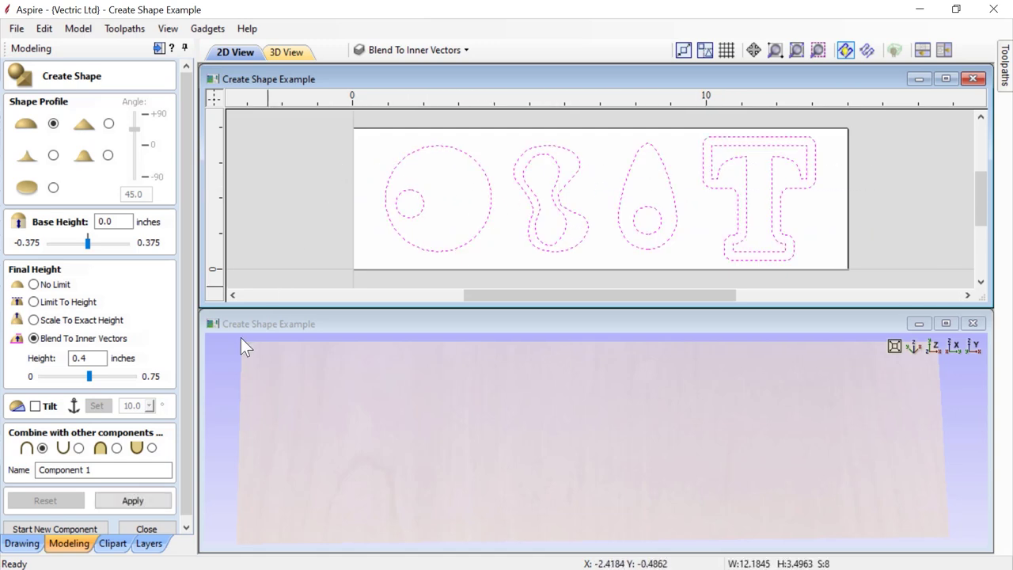
{"action": "left_click", "coordinate": [136, 500]}
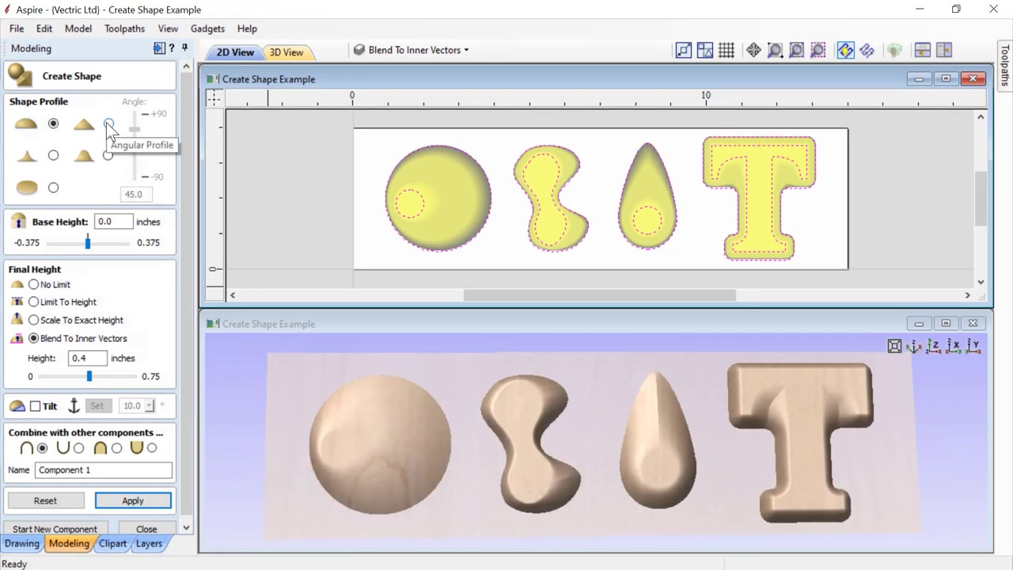
Switch the combined shape through the angular and concave profiles to the smooth one, inspect it in 3D, and close the Create Shape tool
{"action": "left_click", "coordinate": [108, 123]}
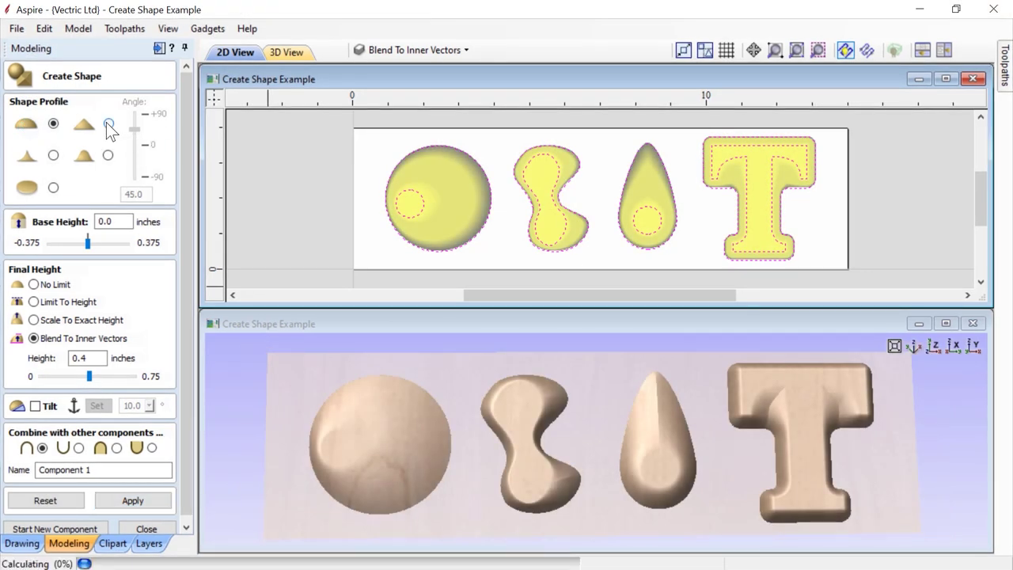
{"action": "left_click", "coordinate": [53, 156]}
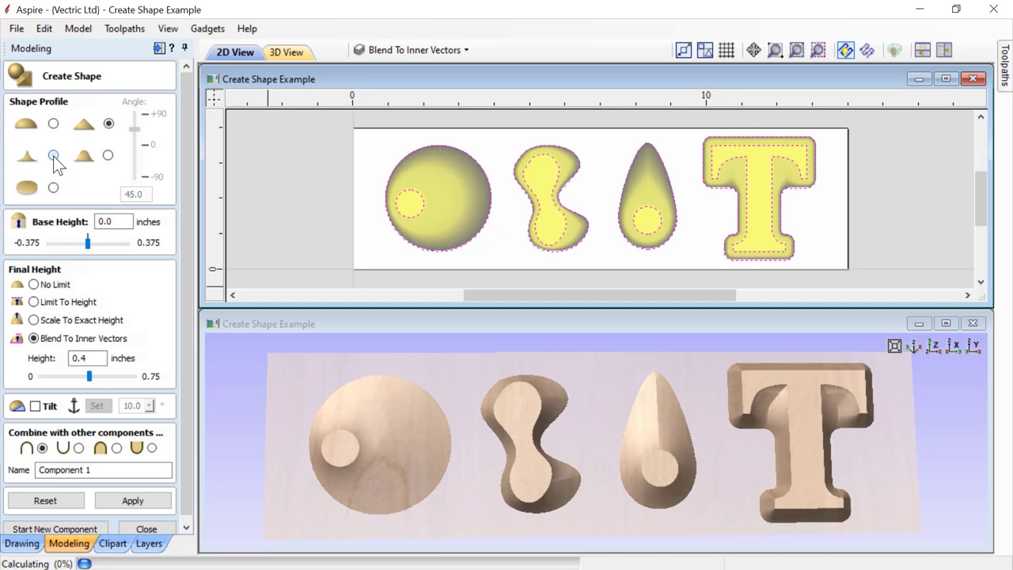
{"action": "left_click", "coordinate": [109, 157]}
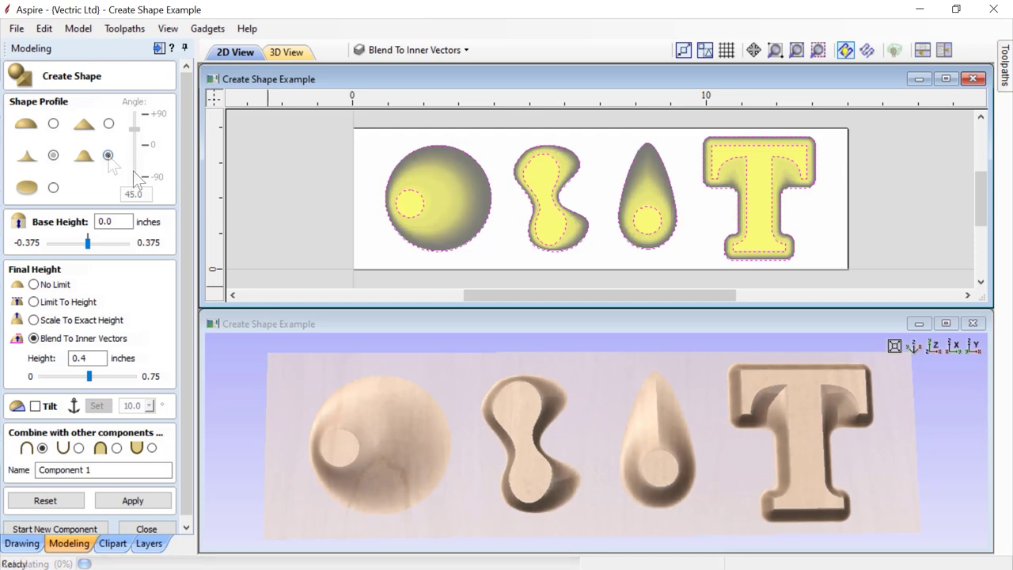
{"action": "left_click_drag", "start_coordinate": [636, 490], "coordinate": [574, 450]}
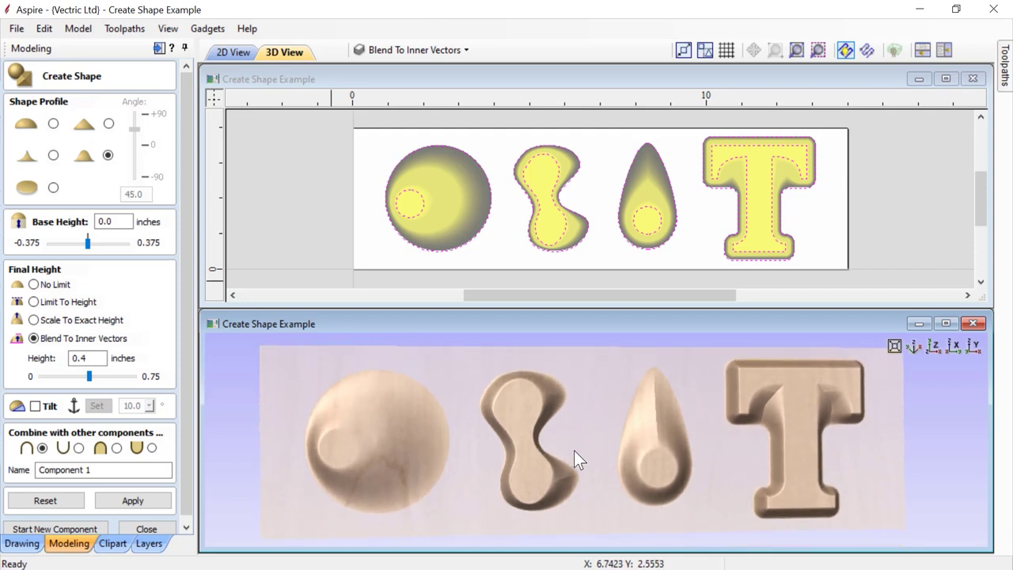
{"action": "left_click_drag", "start_coordinate": [717, 444], "coordinate": [702, 388]}
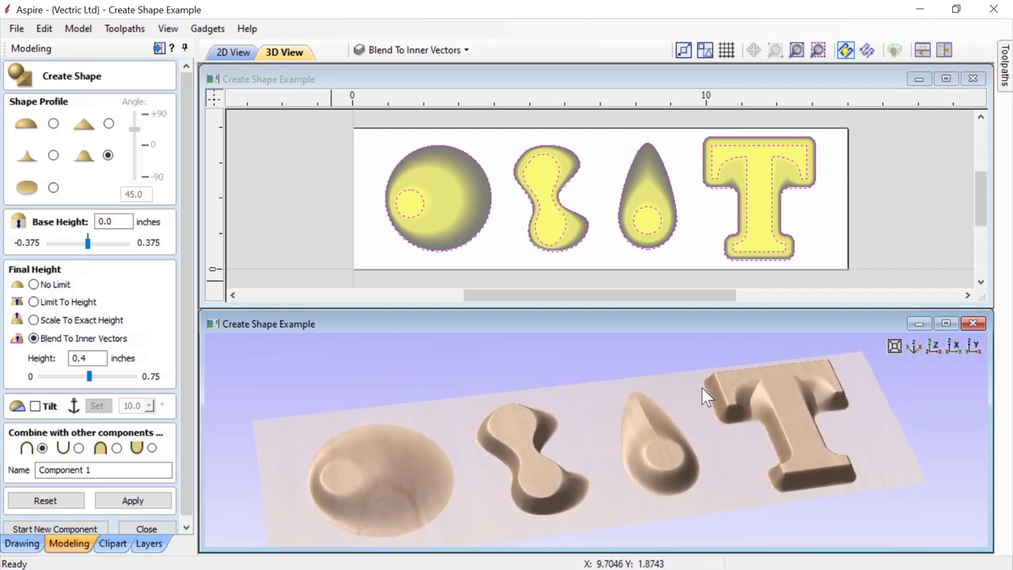
{"action": "left_click", "coordinate": [163, 526]}
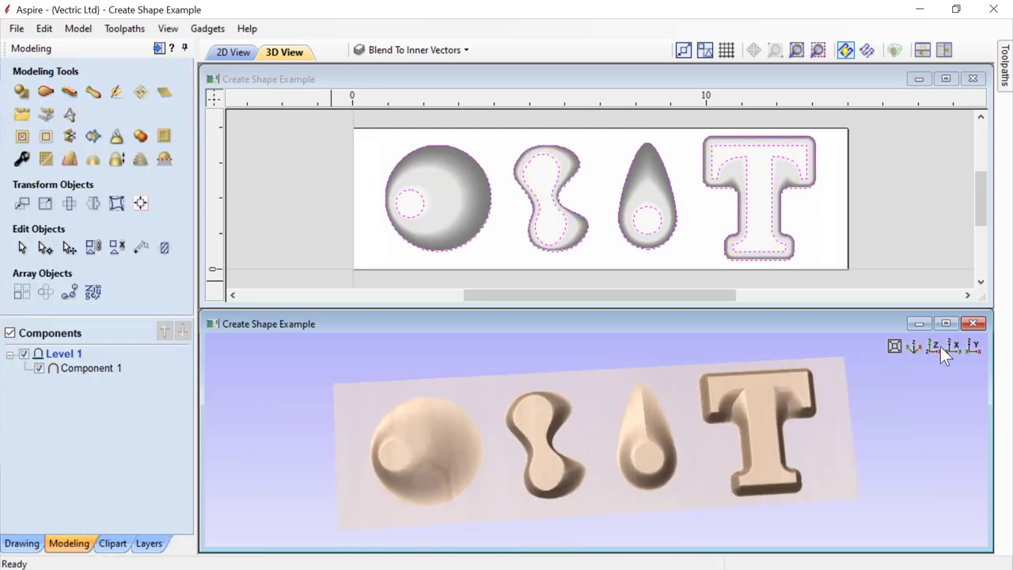
{"action": "left_click", "coordinate": [941, 348]}
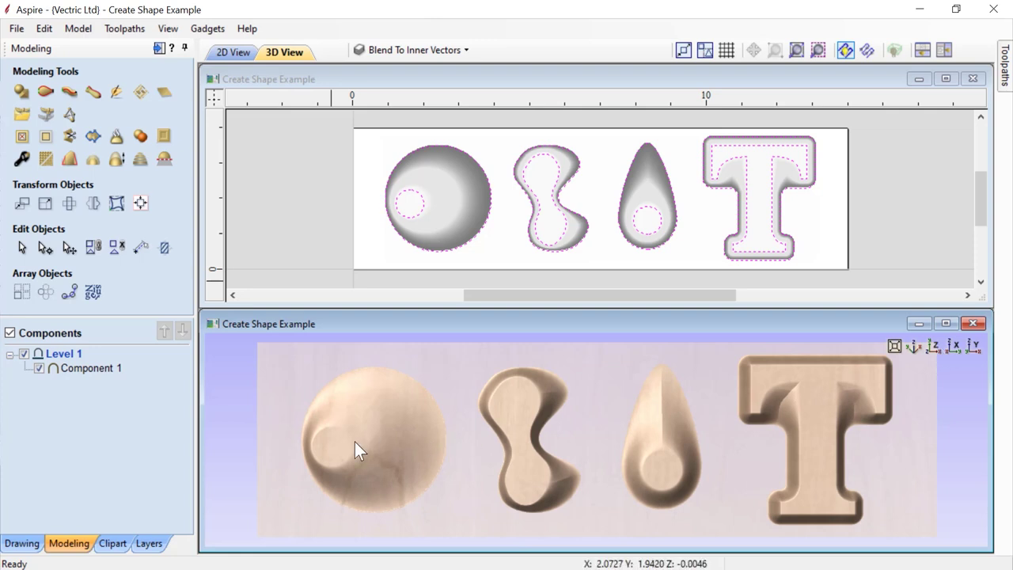
Delete the combined component made from all the vectors
{"action": "left_click", "coordinate": [440, 224]}
{"action": "key", "text": "Delete"}
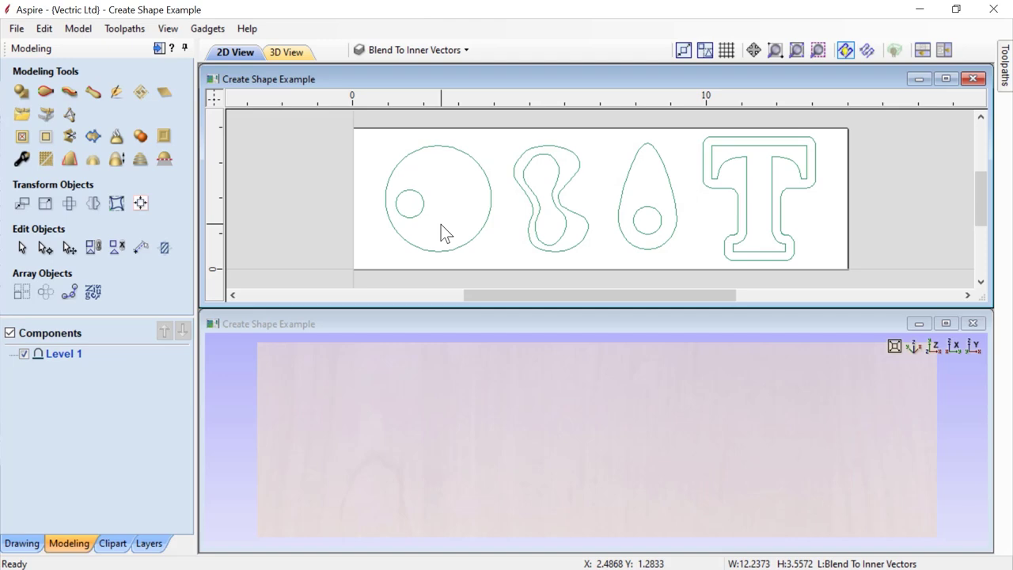
{"action": "double_click", "coordinate": [441, 224]}
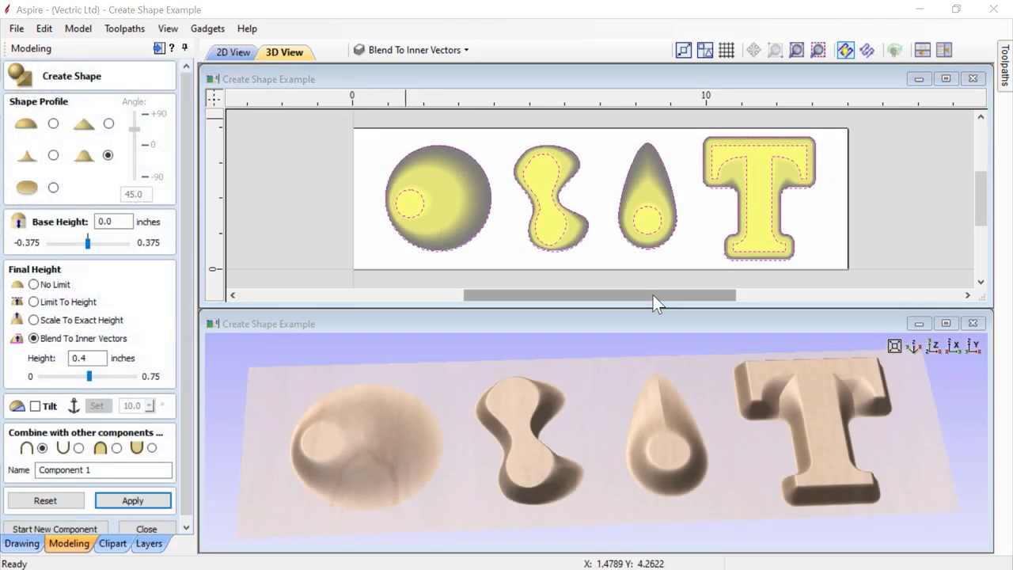